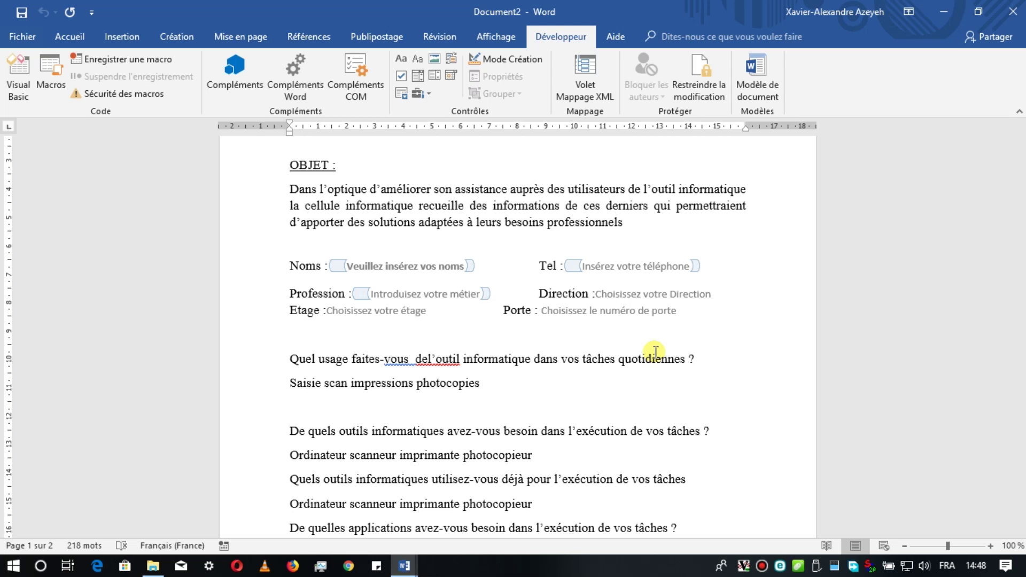
scroll(614, 383, up, 5)
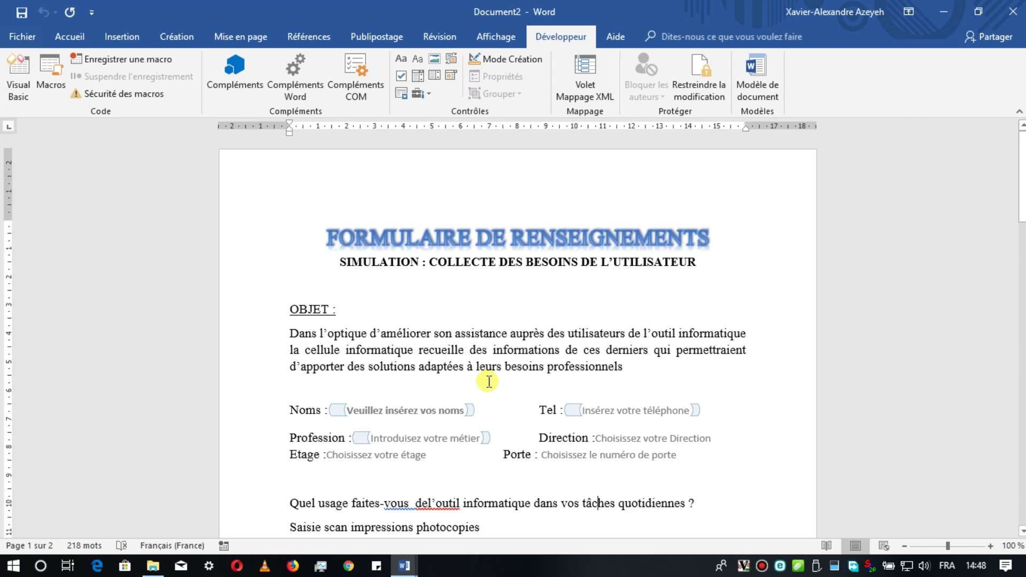
scroll(490, 382, down, 5)
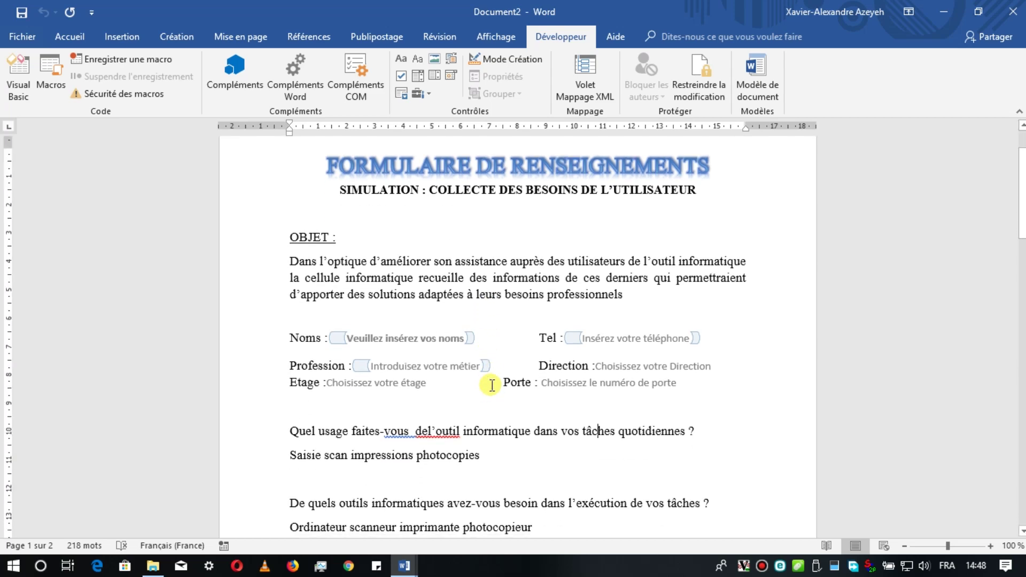
scroll(492, 385, up, 4)
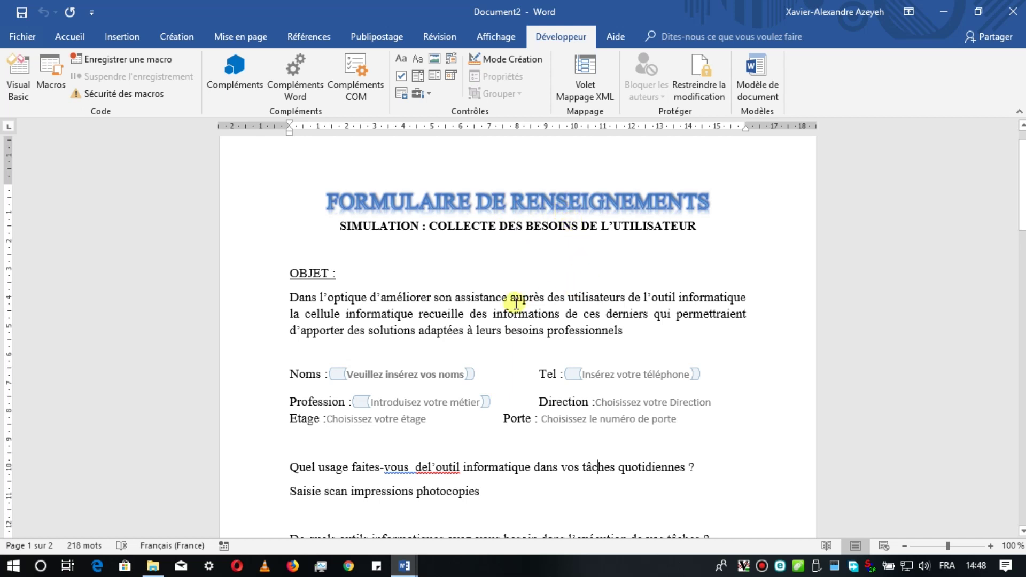
click(429, 348)
scroll(429, 348, down, 3)
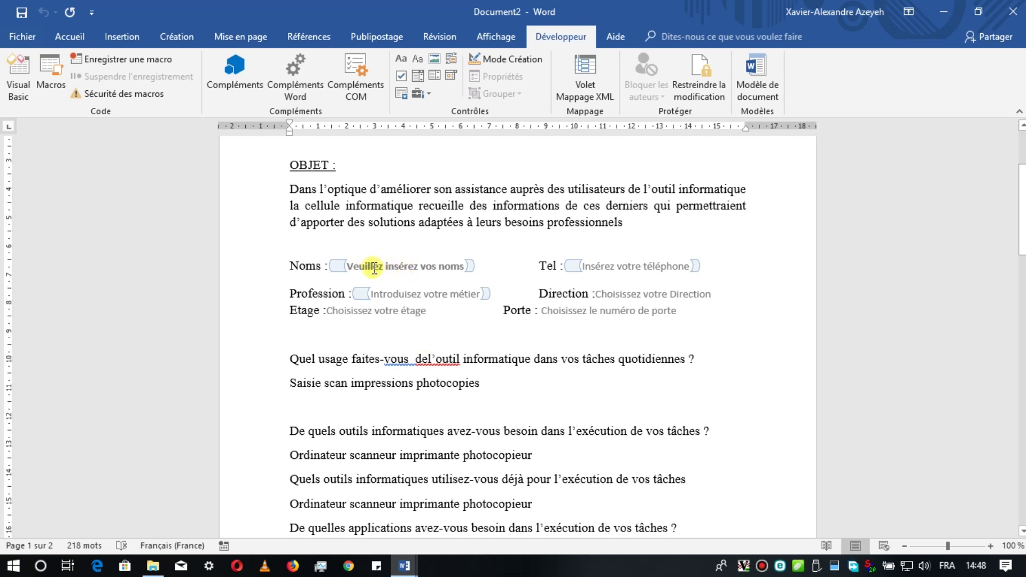
- Turn on design mode for the form's content controls
click(374, 269)
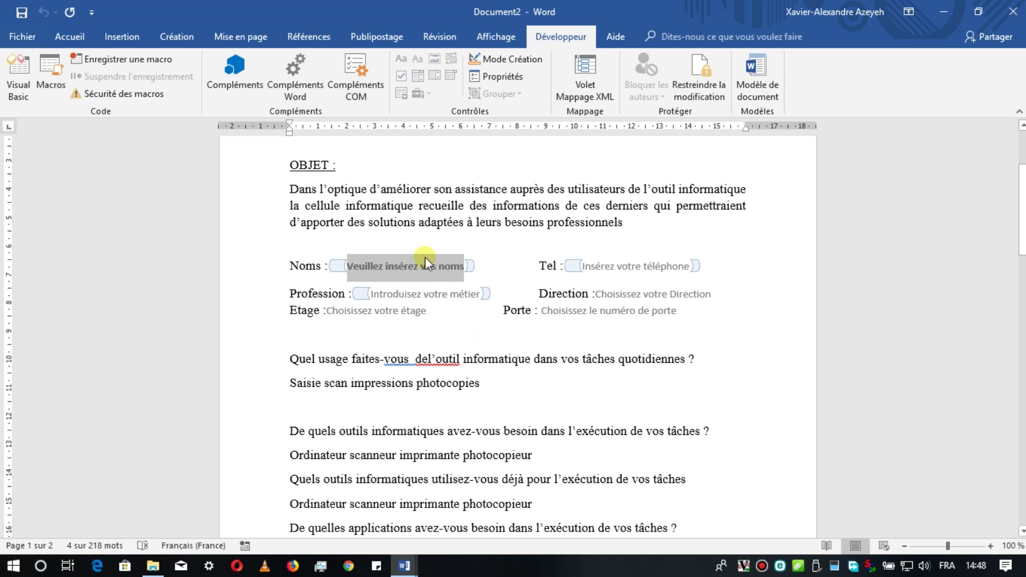
click(511, 60)
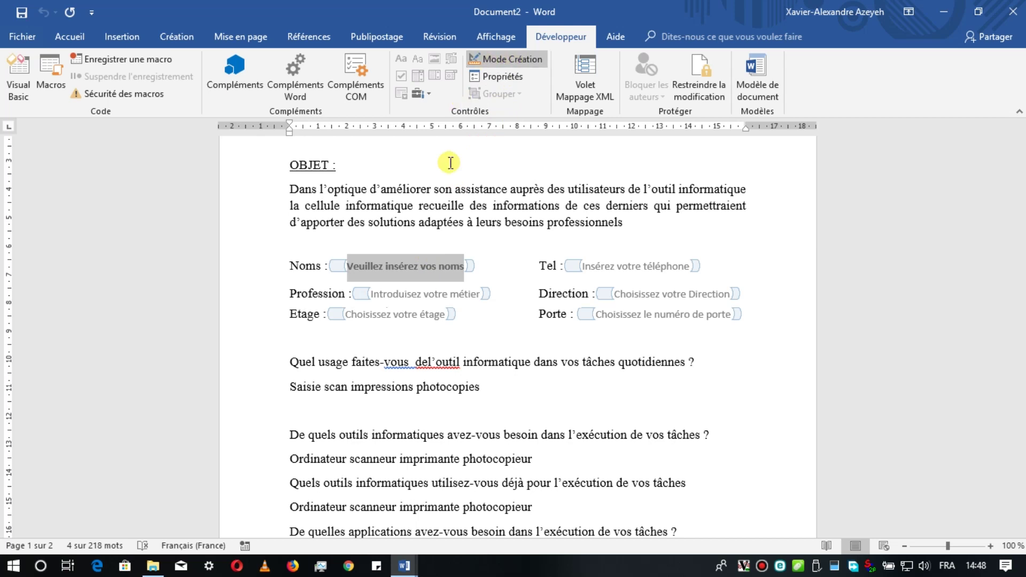
click(513, 259)
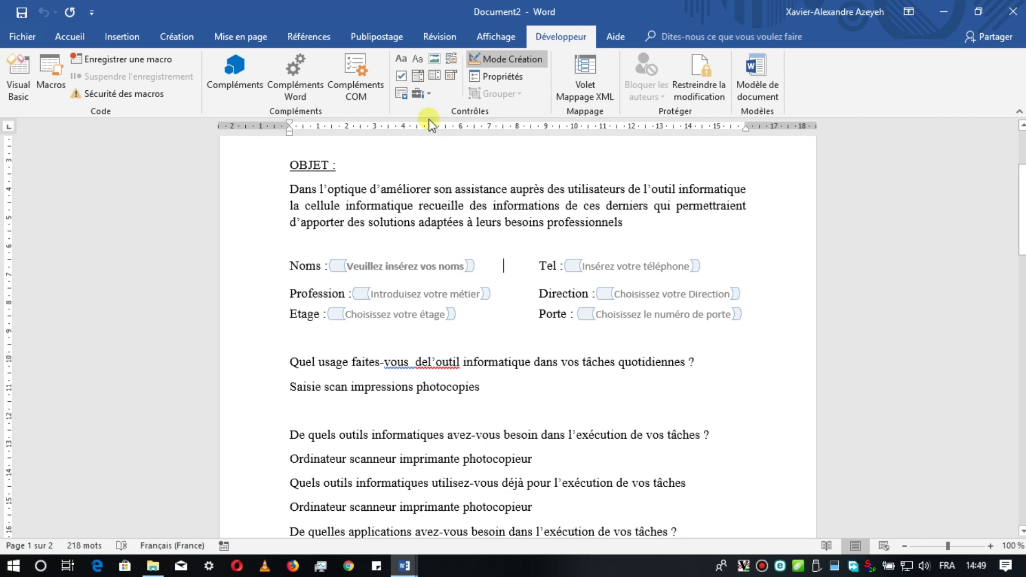
click(429, 94)
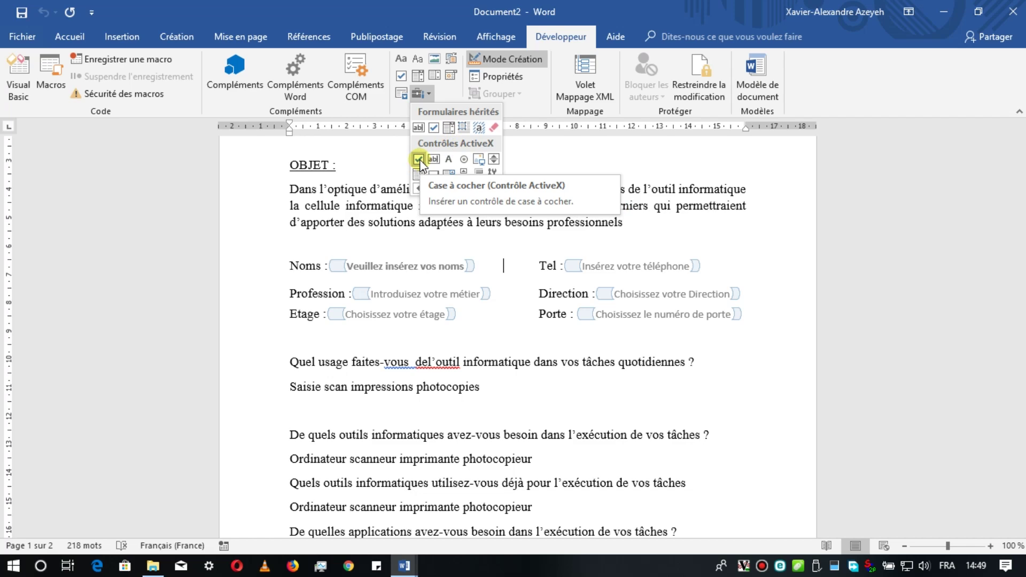
scroll(496, 406, down, 3)
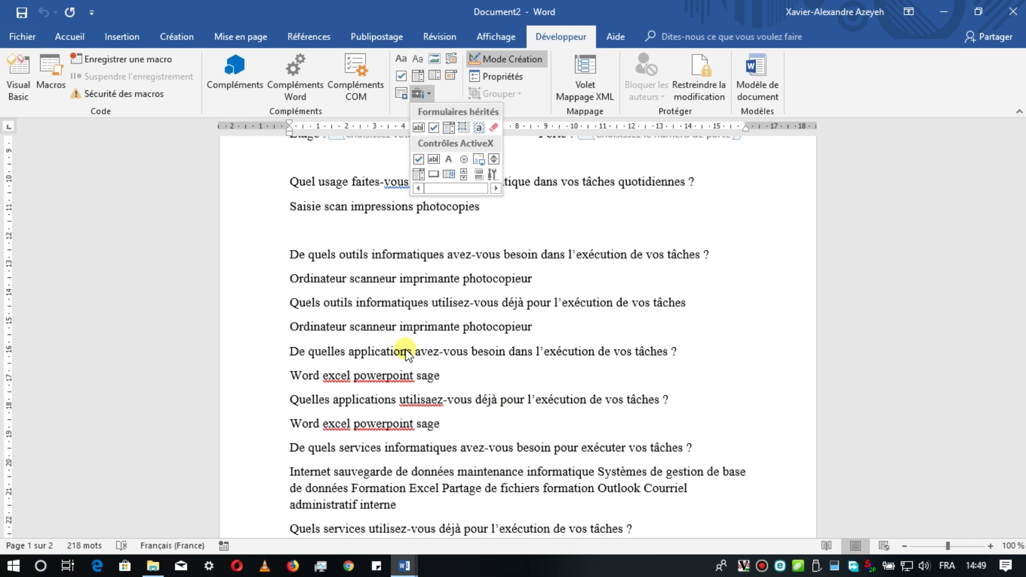
click(428, 93)
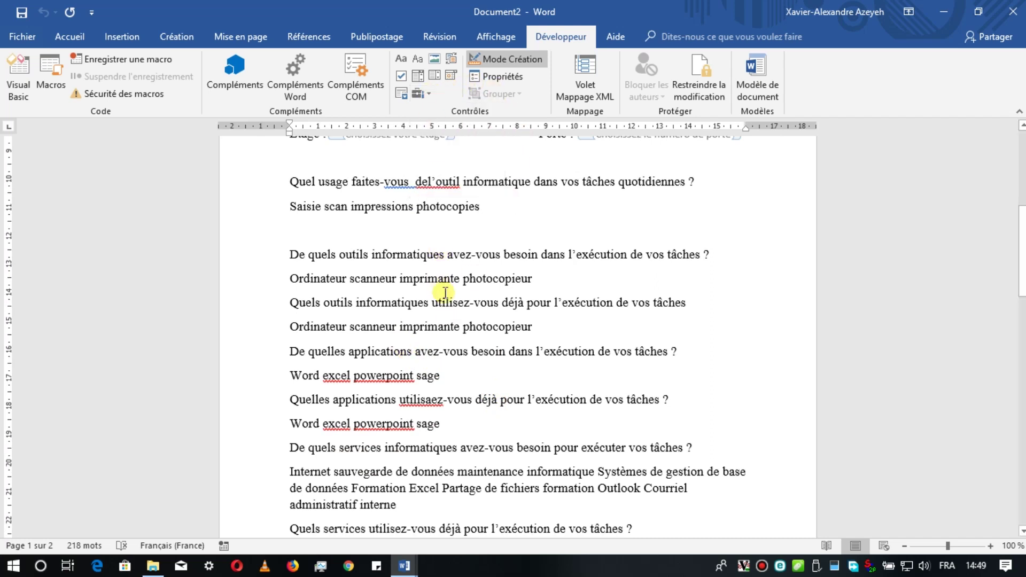
- Make the question "Quel usage faites-vous" a numbered list item and correct "del’outil" in it to "de l’outil"
scroll(445, 292, up, 1)
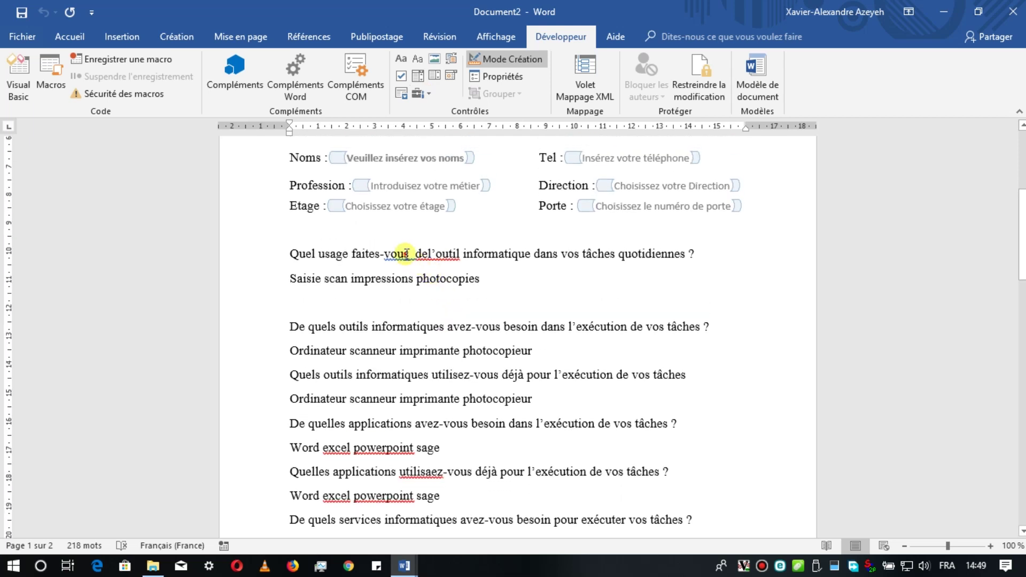
click(284, 254)
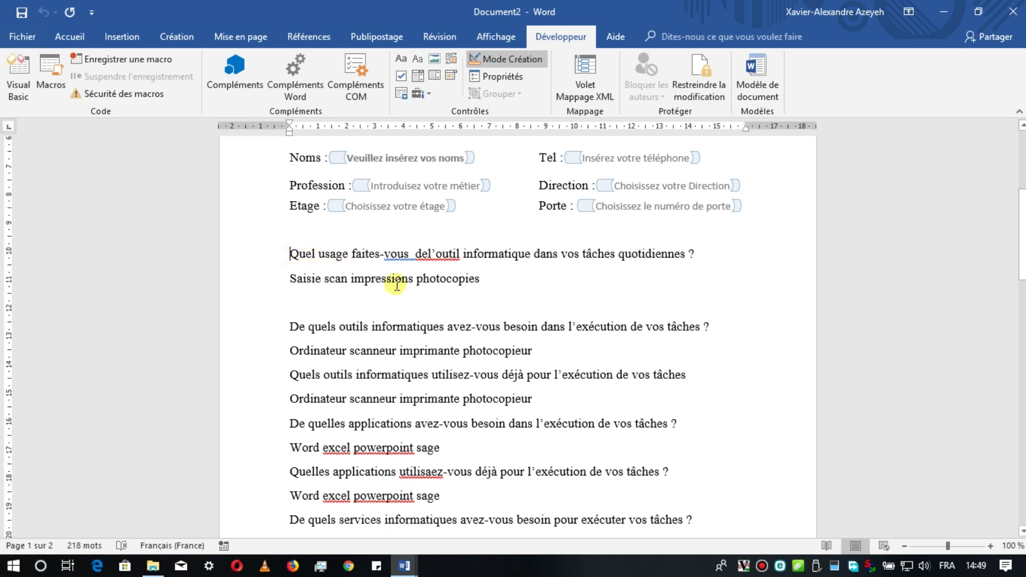
scroll(396, 285, up, 2)
scroll(397, 287, down, 1)
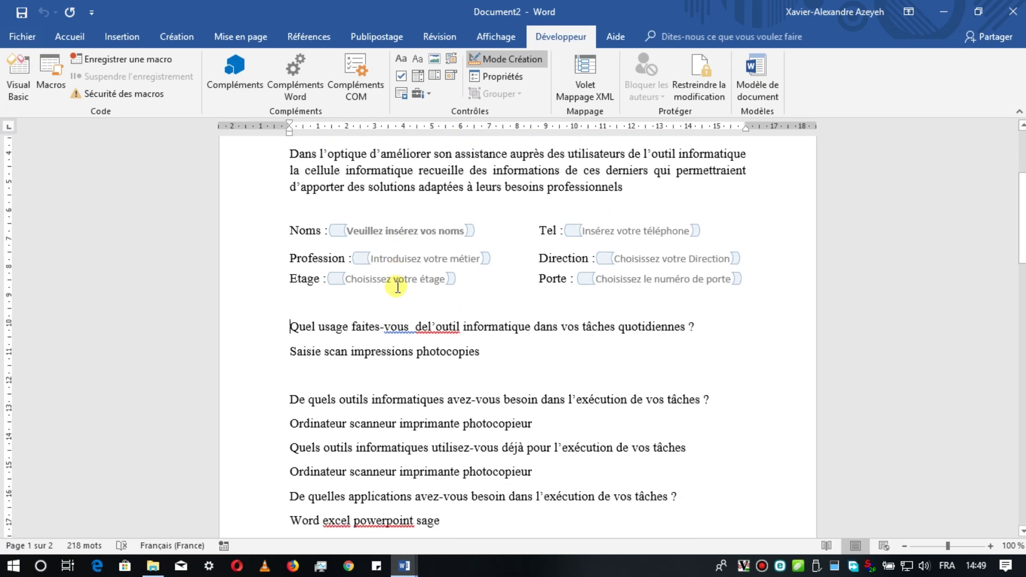
click(85, 33)
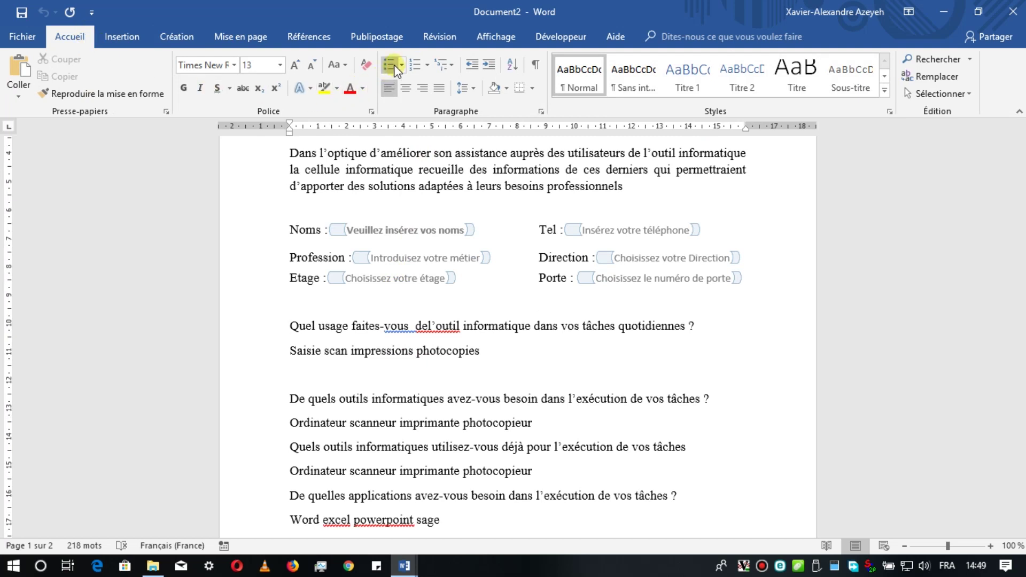
click(416, 65)
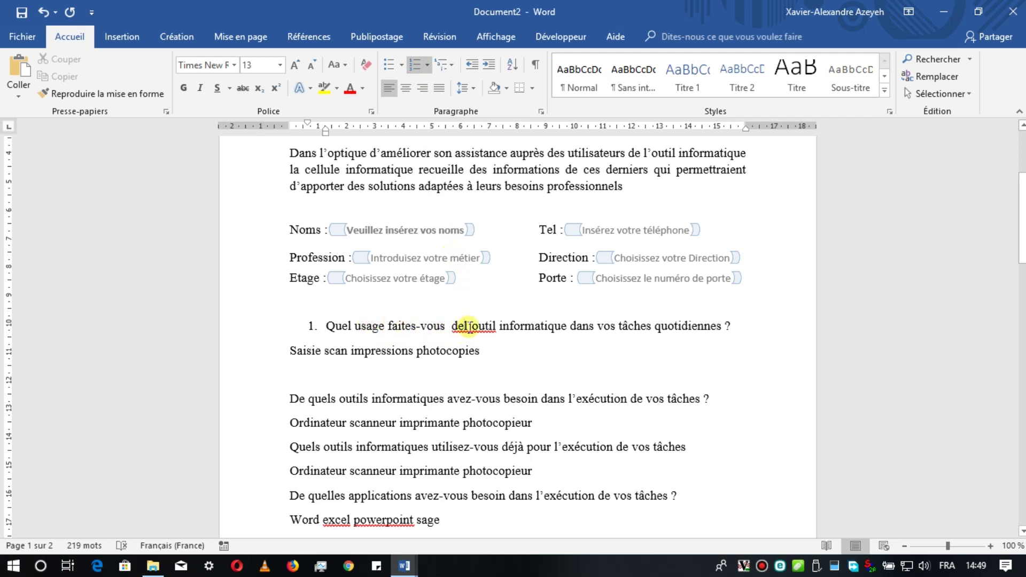
click(460, 326)
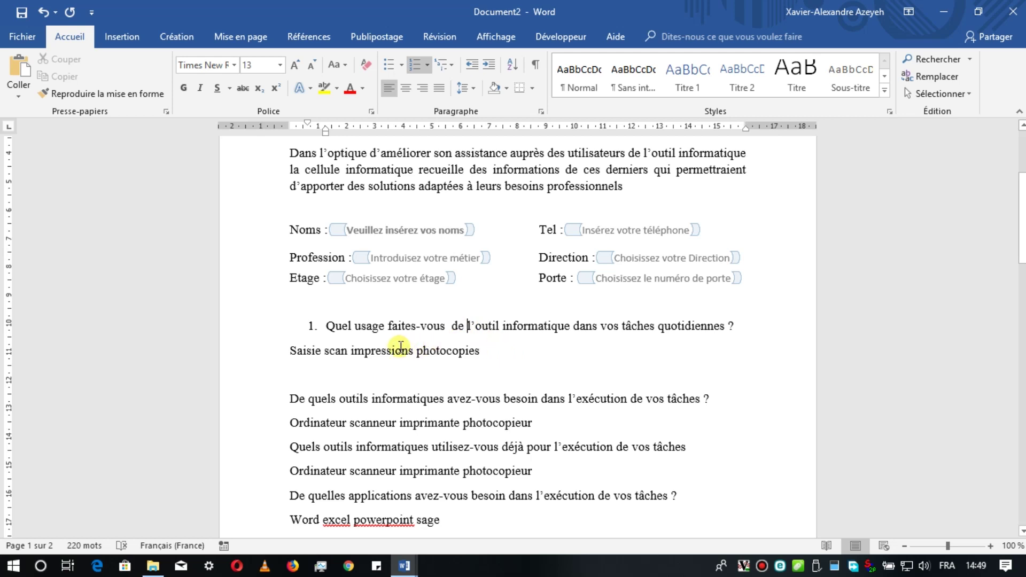
click(289, 350)
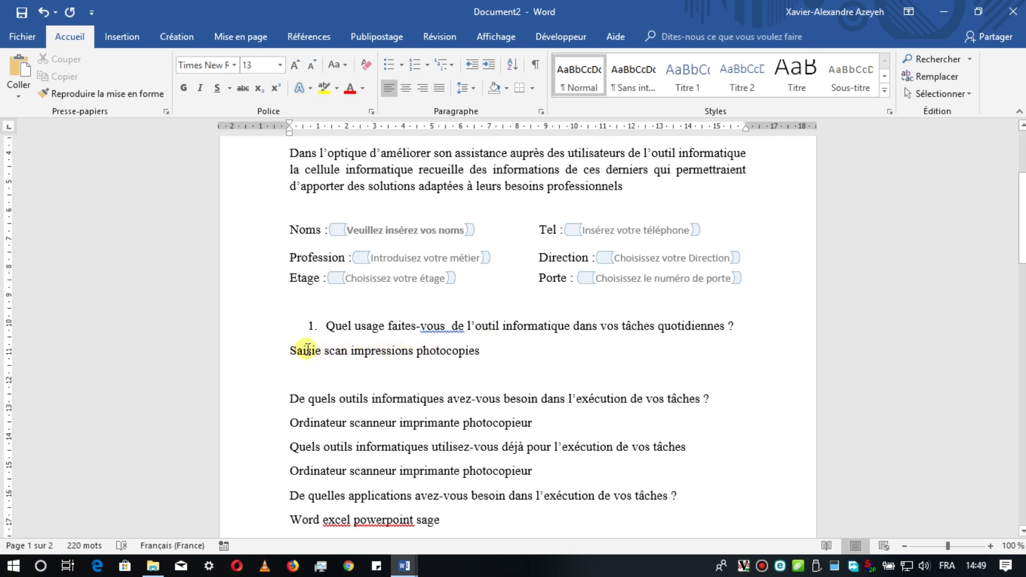
click(321, 351)
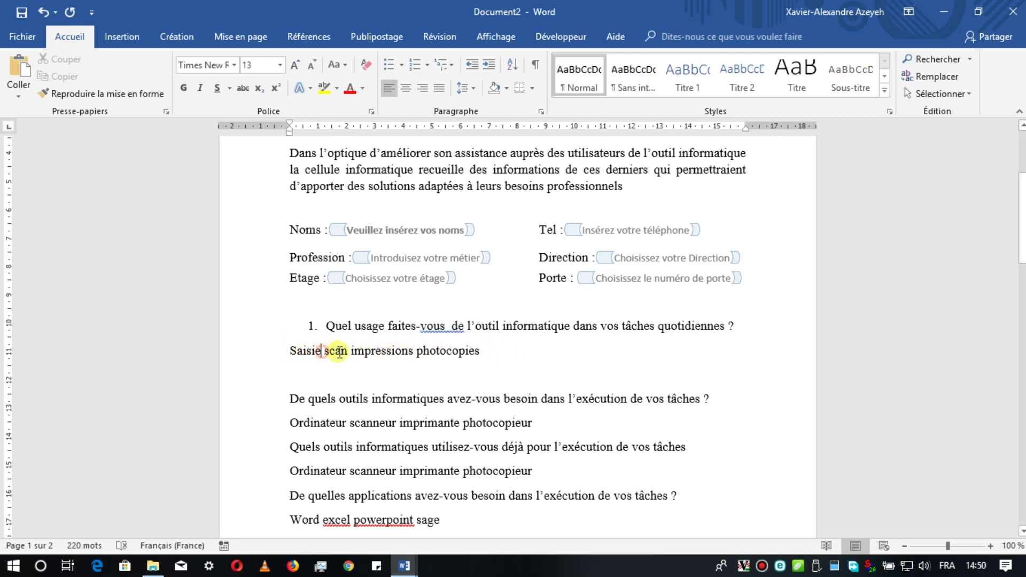
click(352, 351)
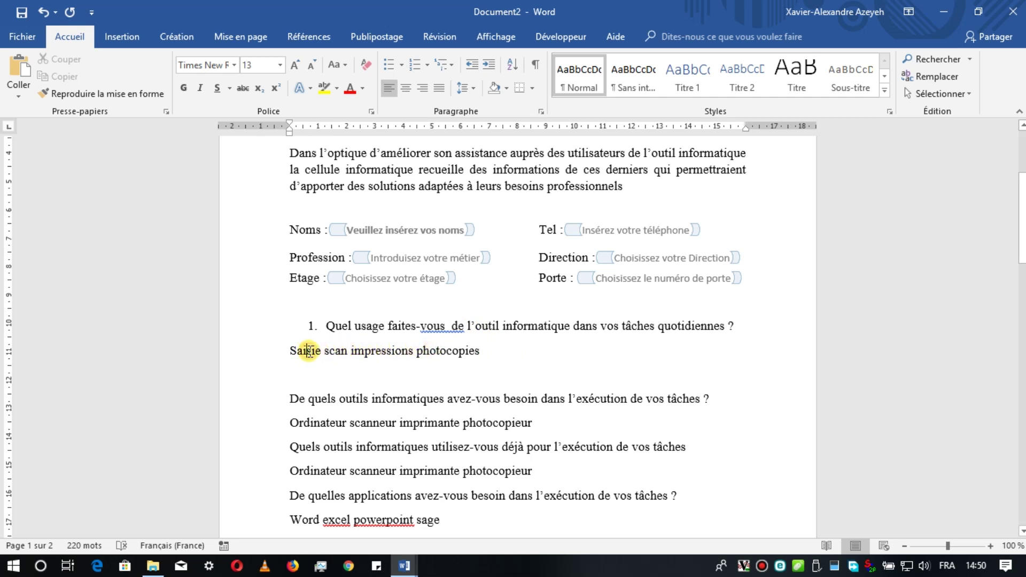
click(308, 351)
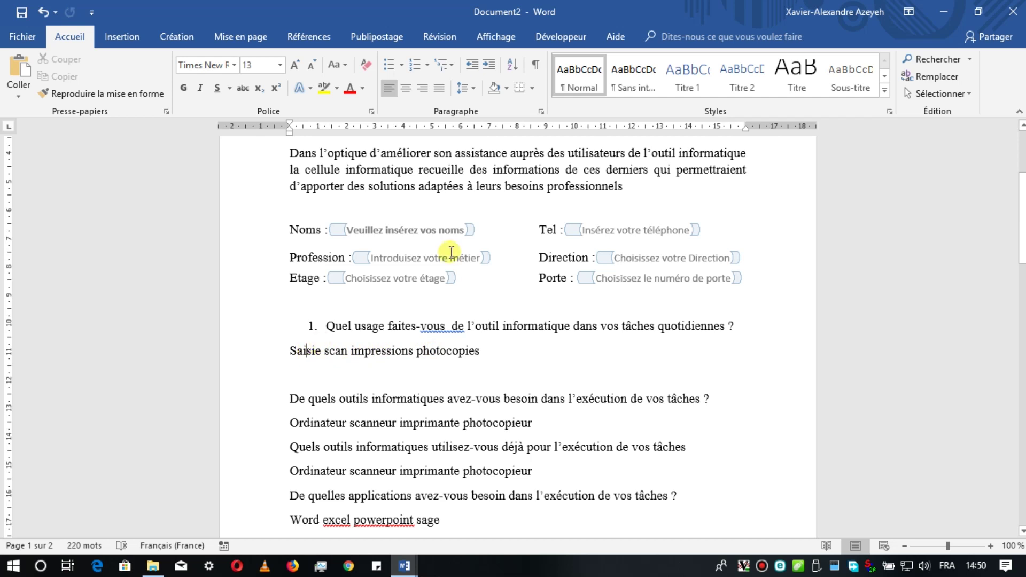
- Insert an ActiveX option button before "Saisie" in the answer line under question 1
click(562, 39)
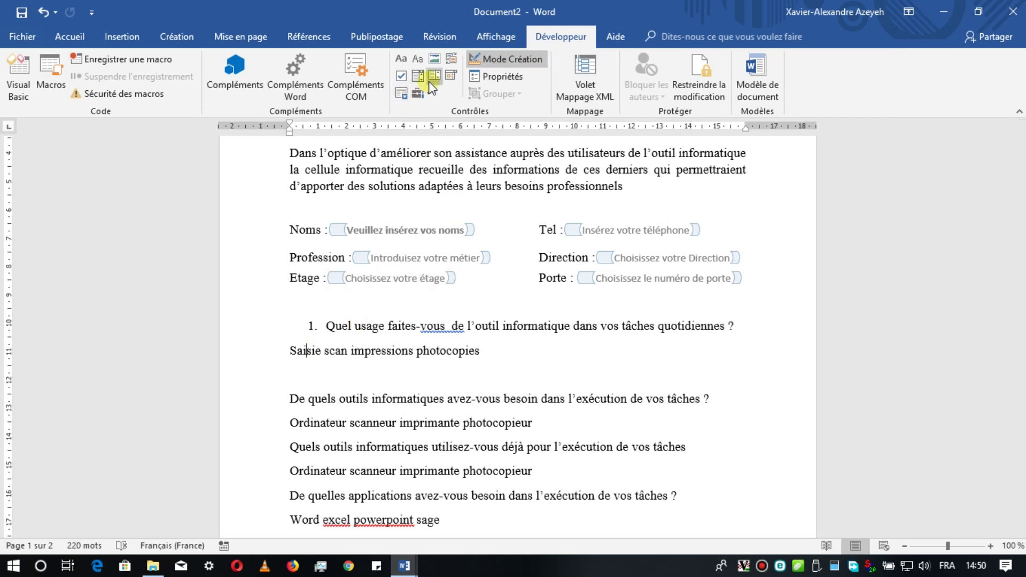
click(428, 96)
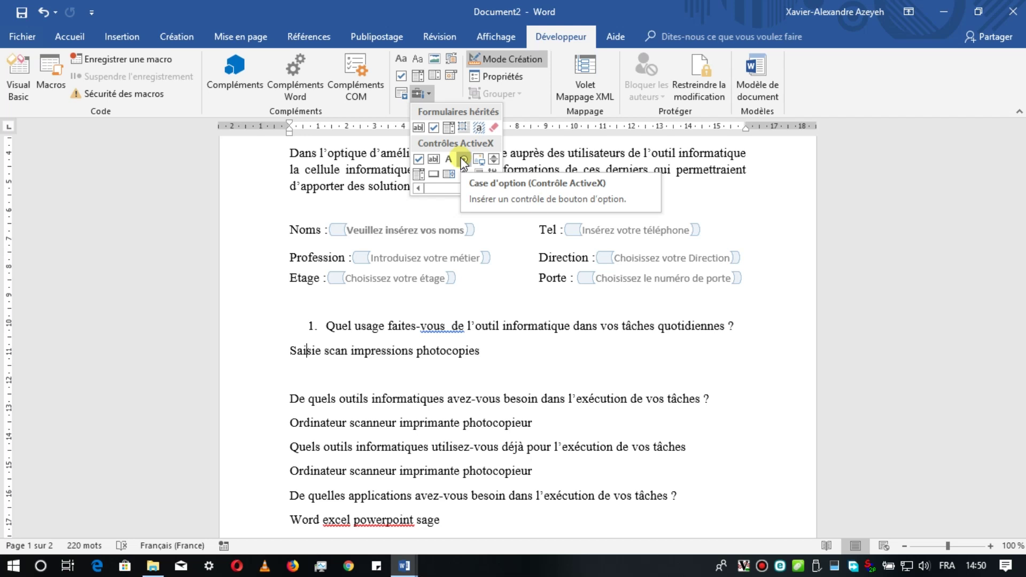
click(337, 350)
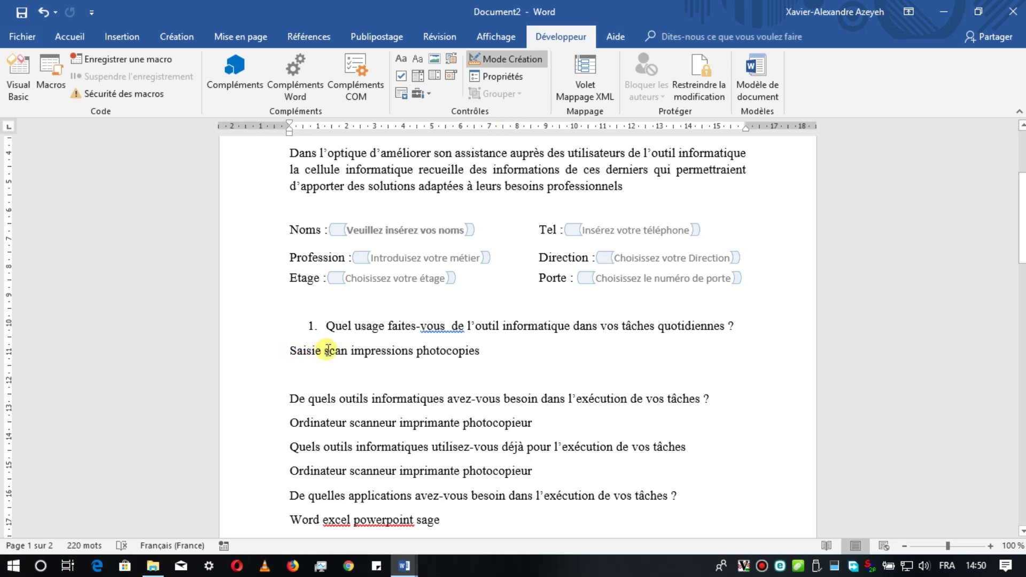
click(526, 62)
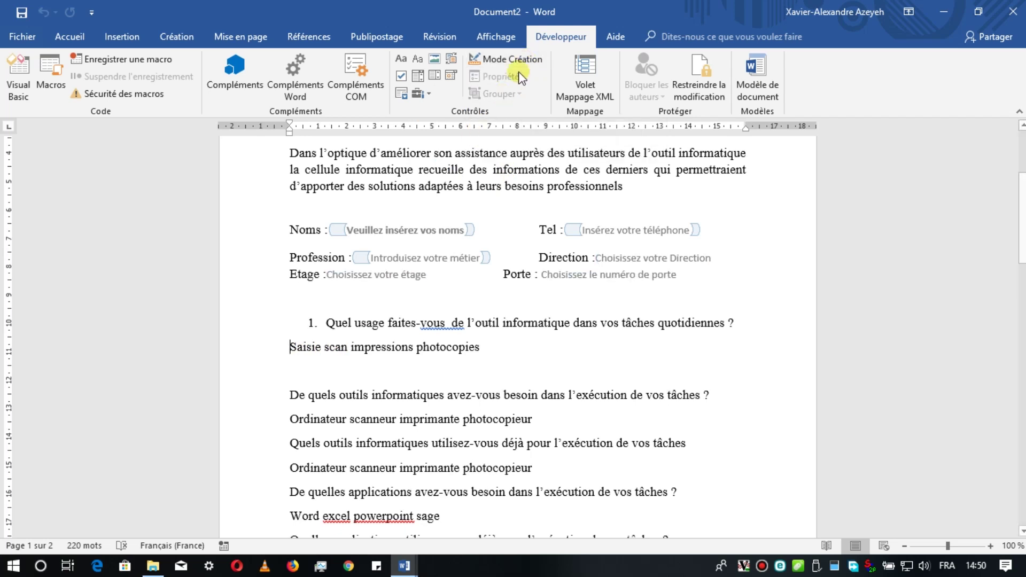
click(526, 63)
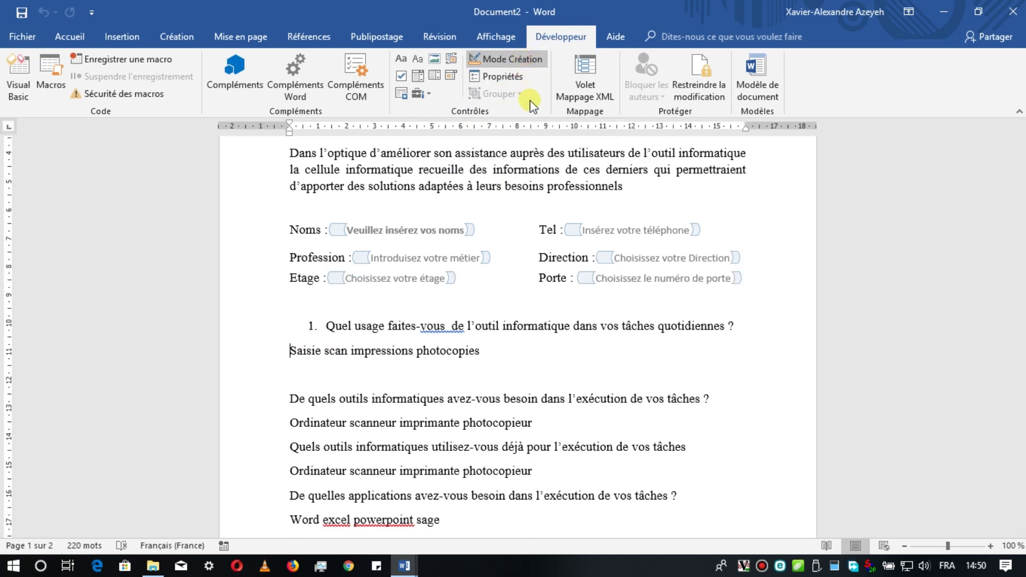
click(420, 94)
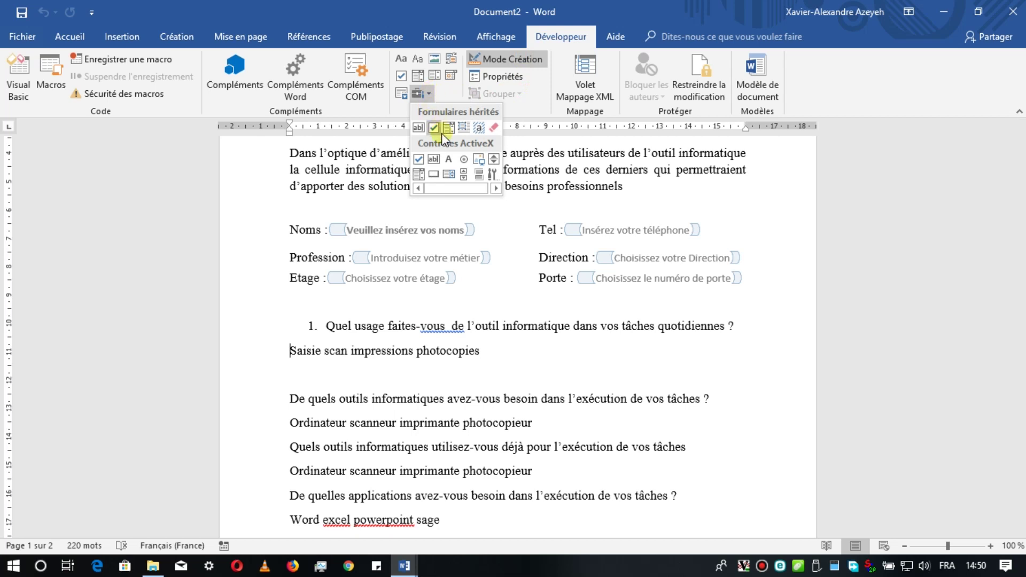
click(462, 160)
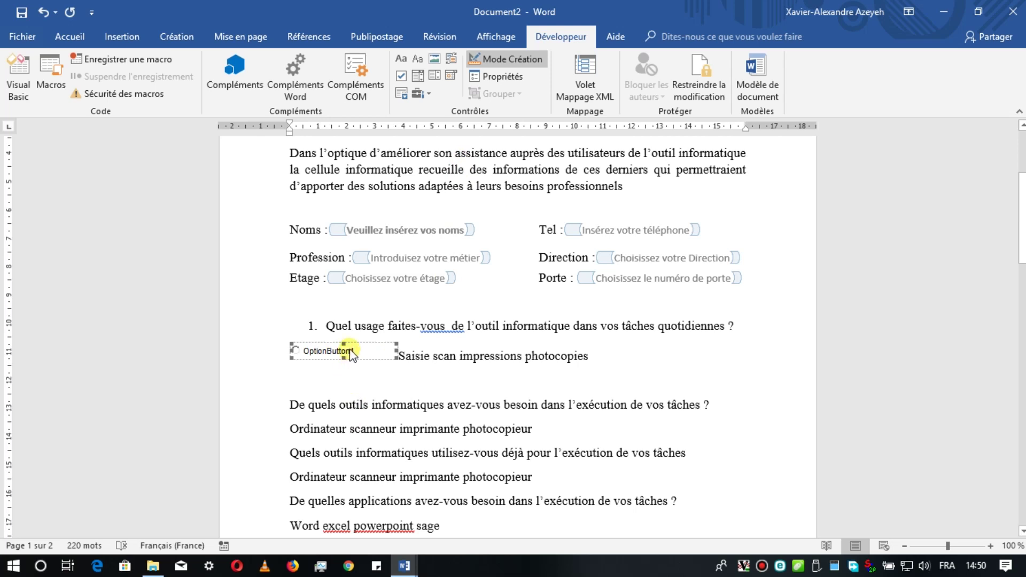
- Delete the plain word "Saisie" that follows the option button under question 1
click(406, 357)
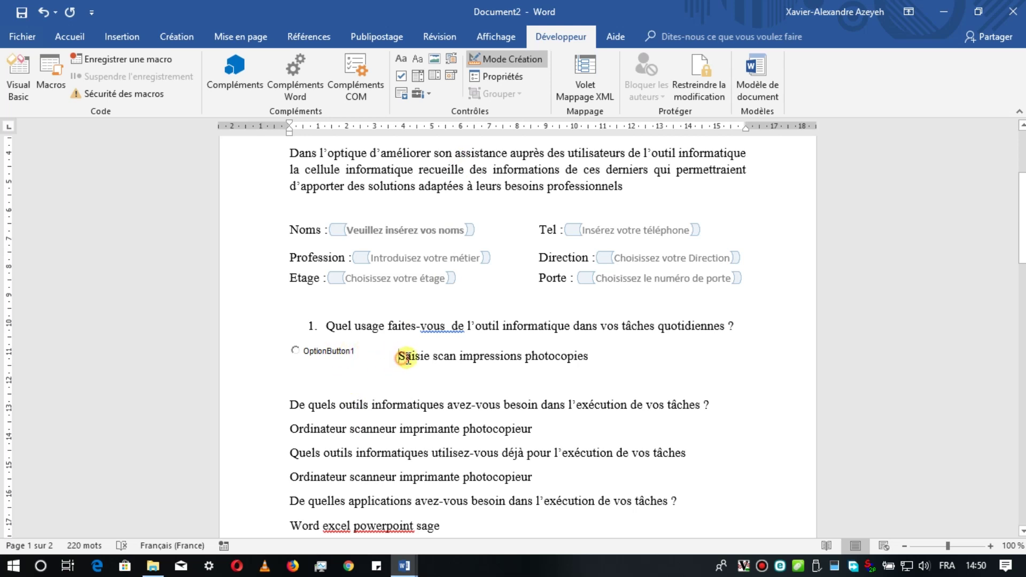
drag(407, 358, 430, 362)
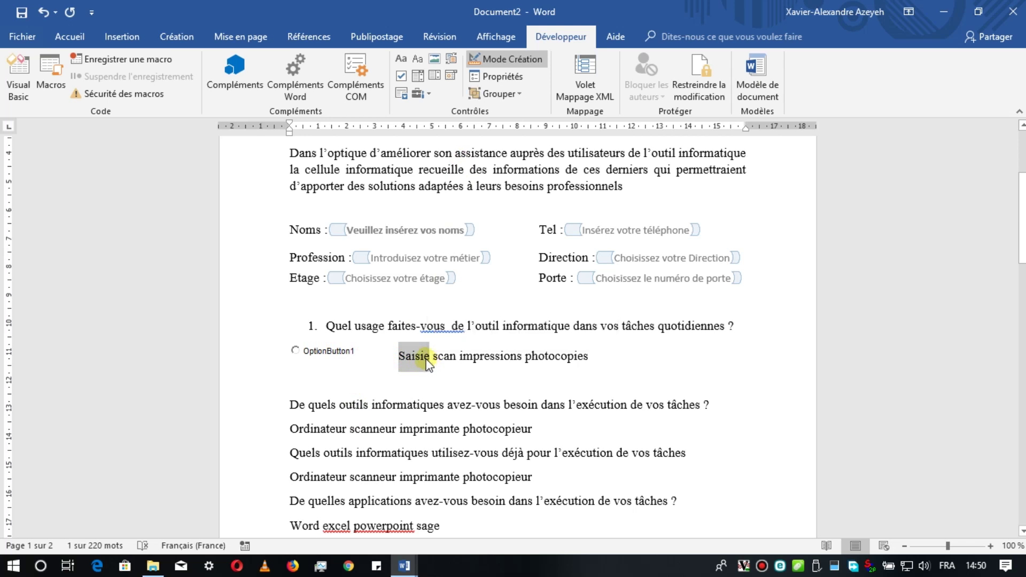
key(Delete)
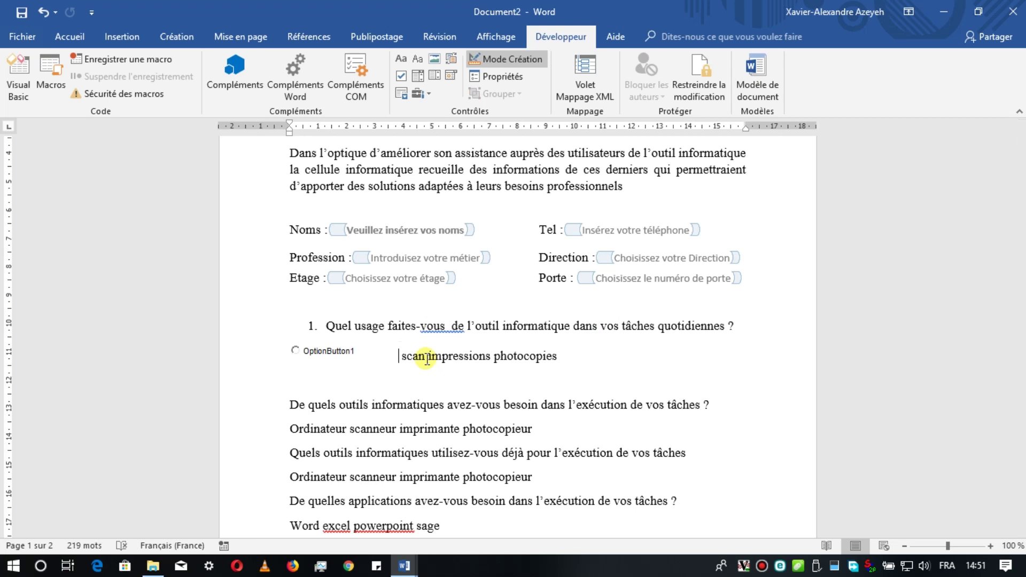
- Set the Caption property of the option button under question 1 to "Saisie"
click(333, 353)
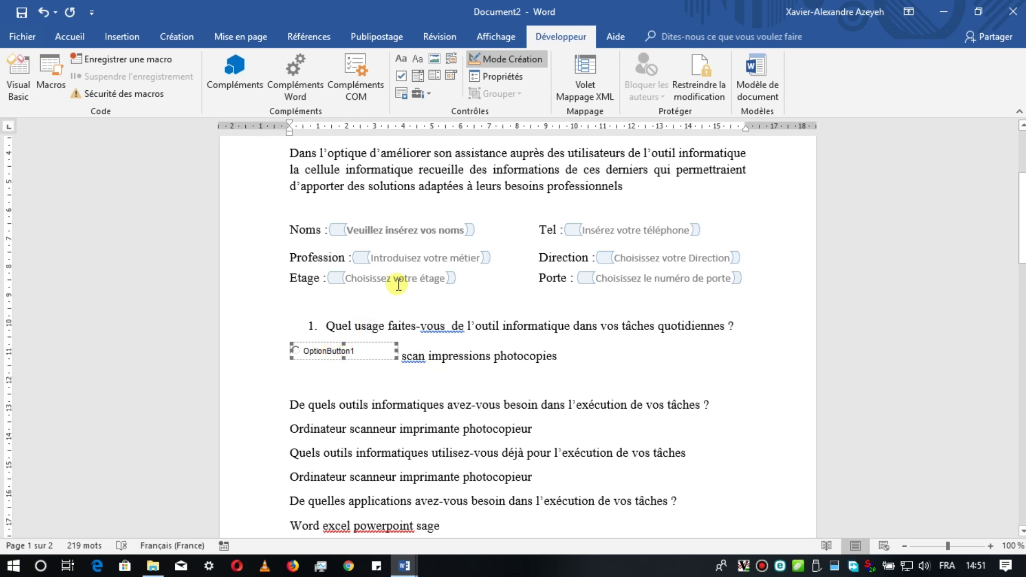
click(508, 80)
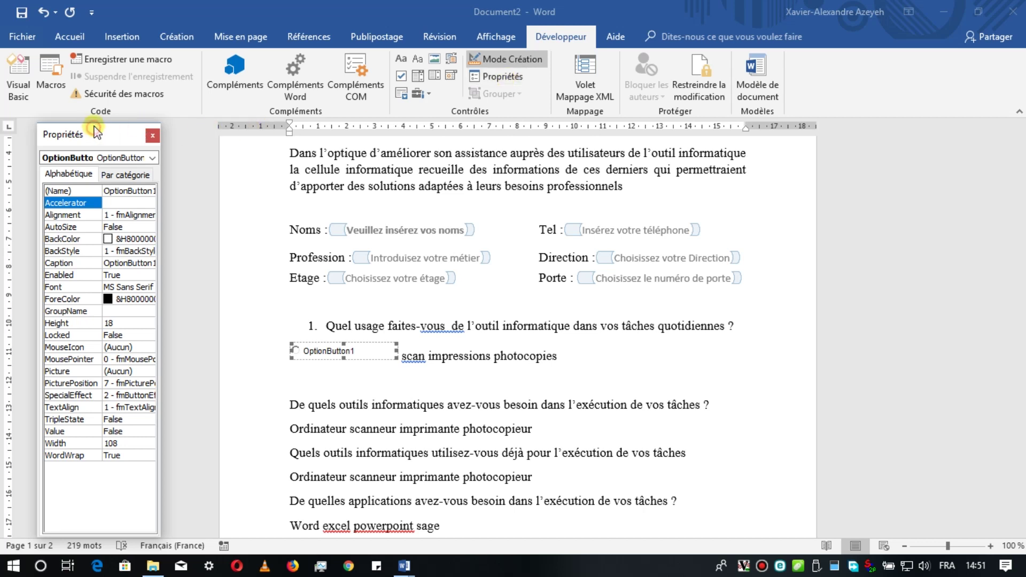
click(71, 264)
click(111, 263)
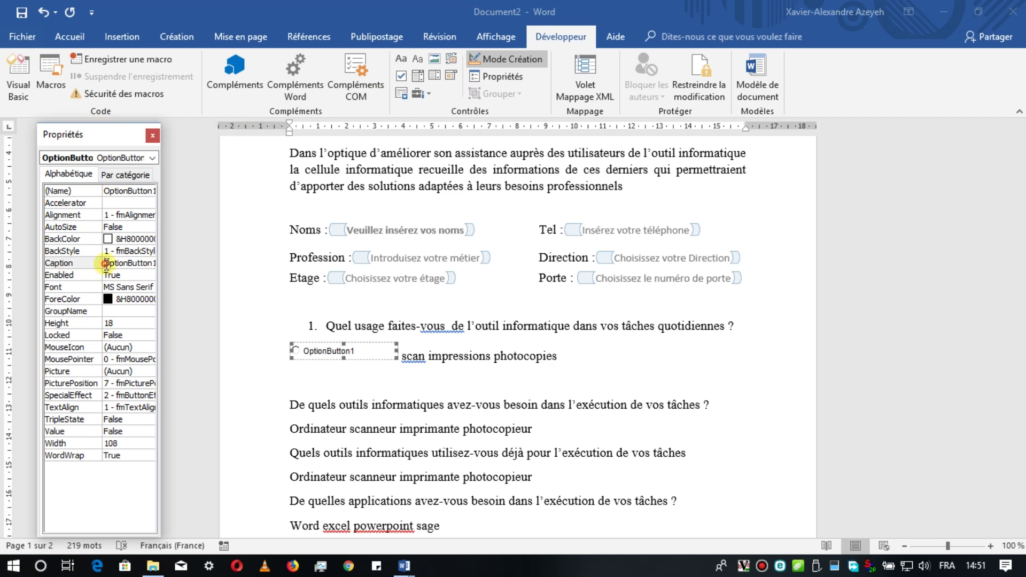
double_click(110, 263)
click(110, 263)
double_click(110, 263)
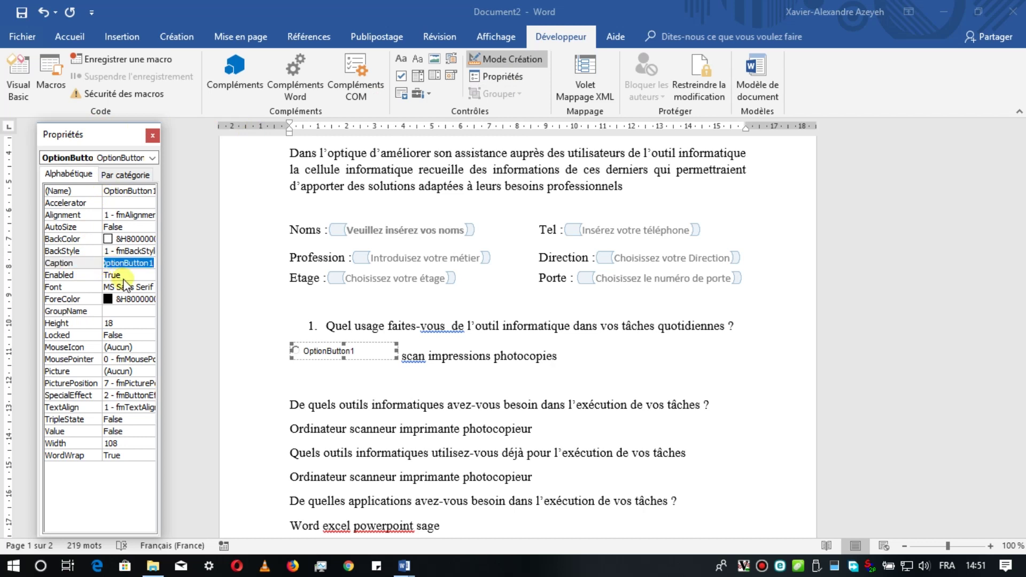
text(Saisie)
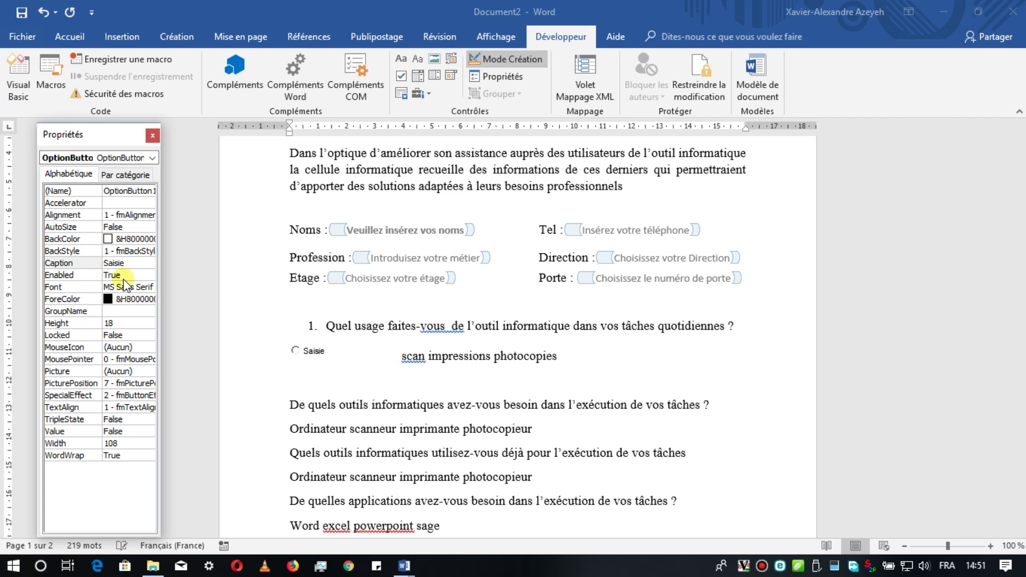
- Narrow the "Saisie" option button under question 1 to a width of about 57
click(311, 353)
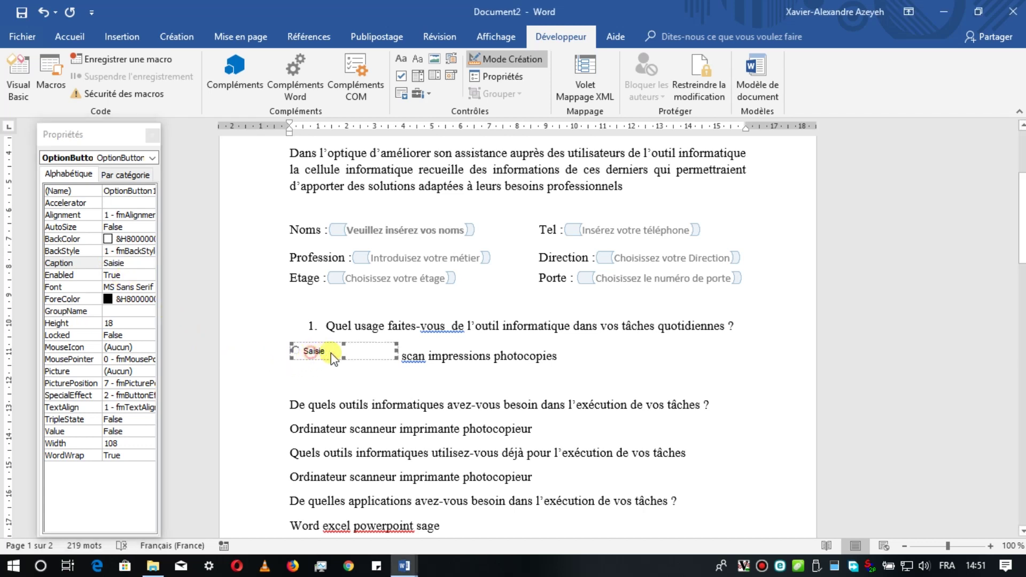
click(396, 352)
drag(396, 352, 345, 351)
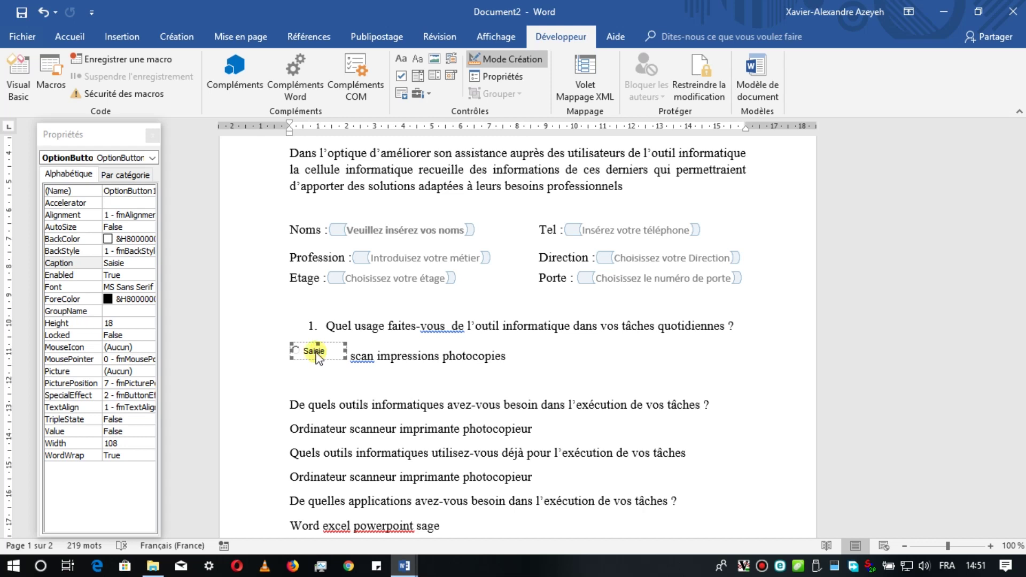
- Choose Times New Roman as the font in the Font property of the "Saisie" option button
click(101, 133)
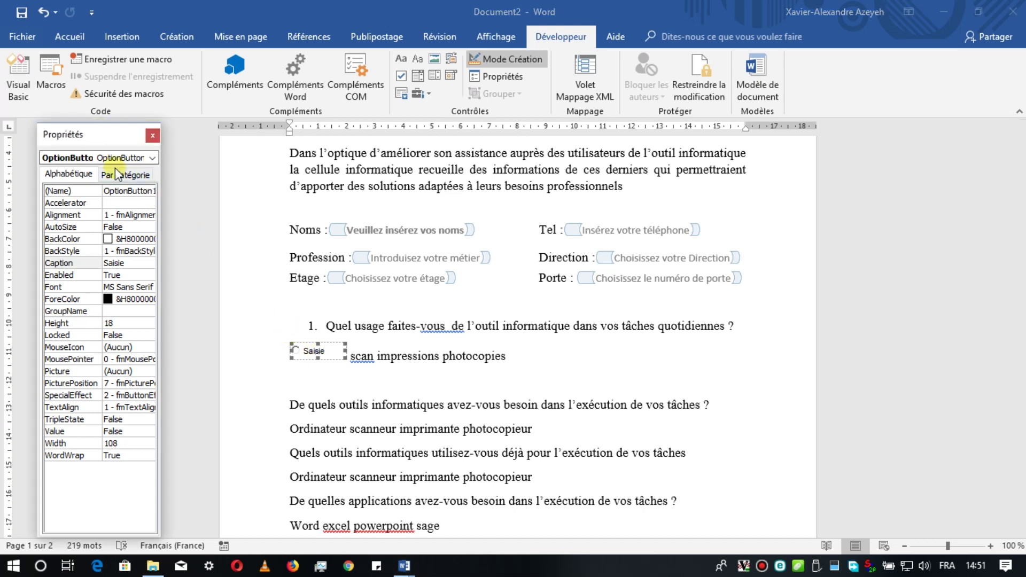
click(121, 176)
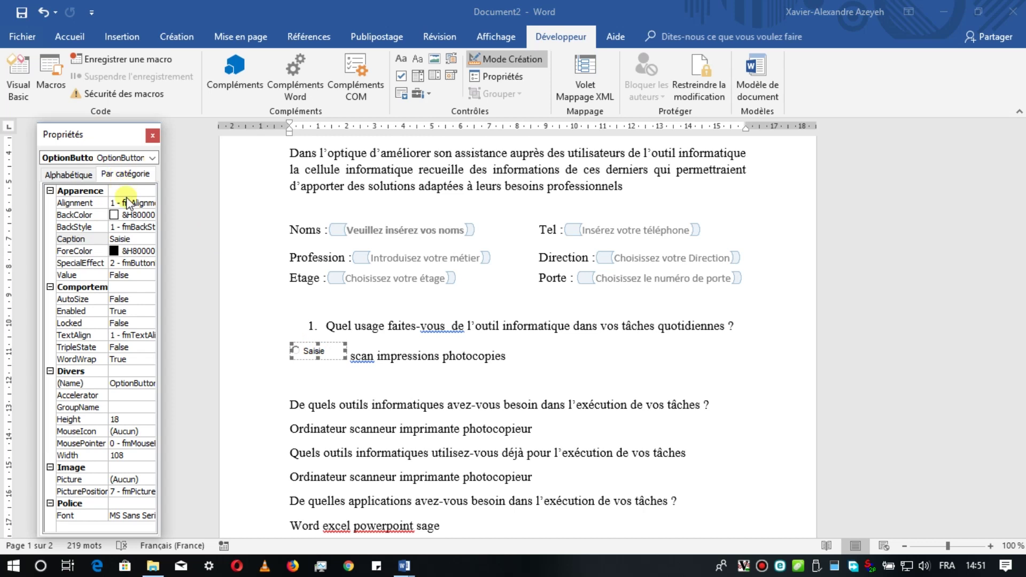
click(80, 503)
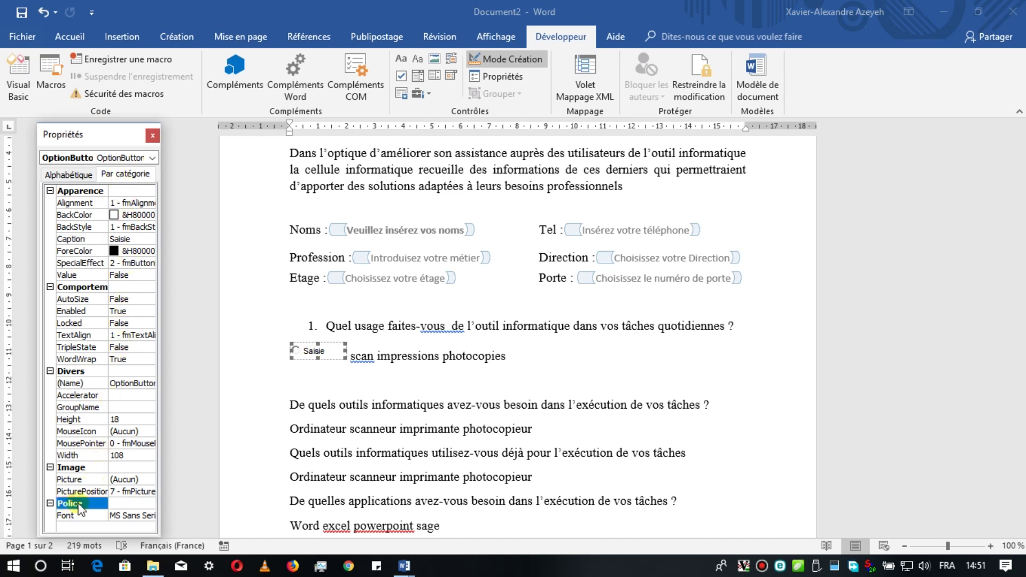
click(122, 515)
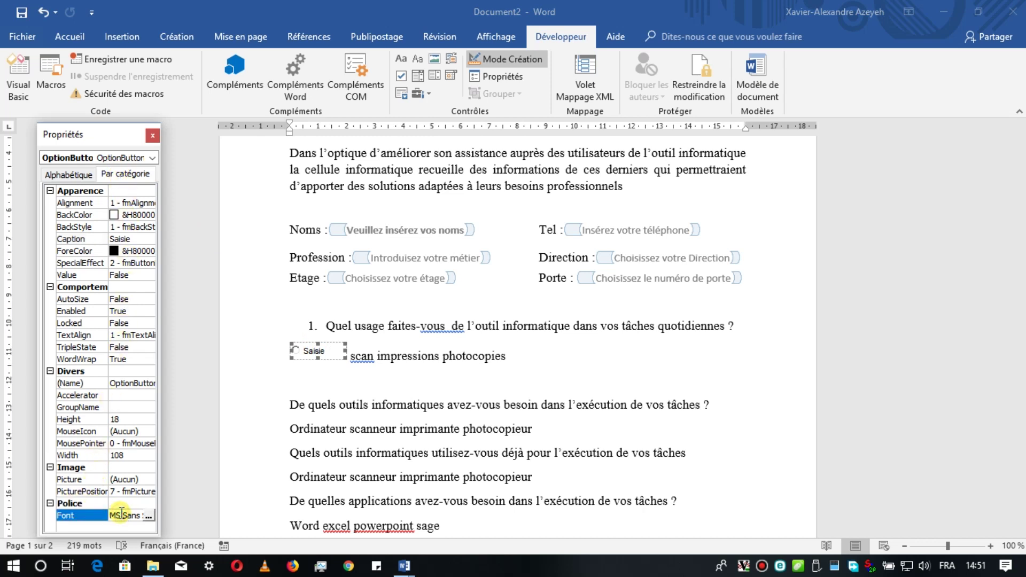
click(148, 516)
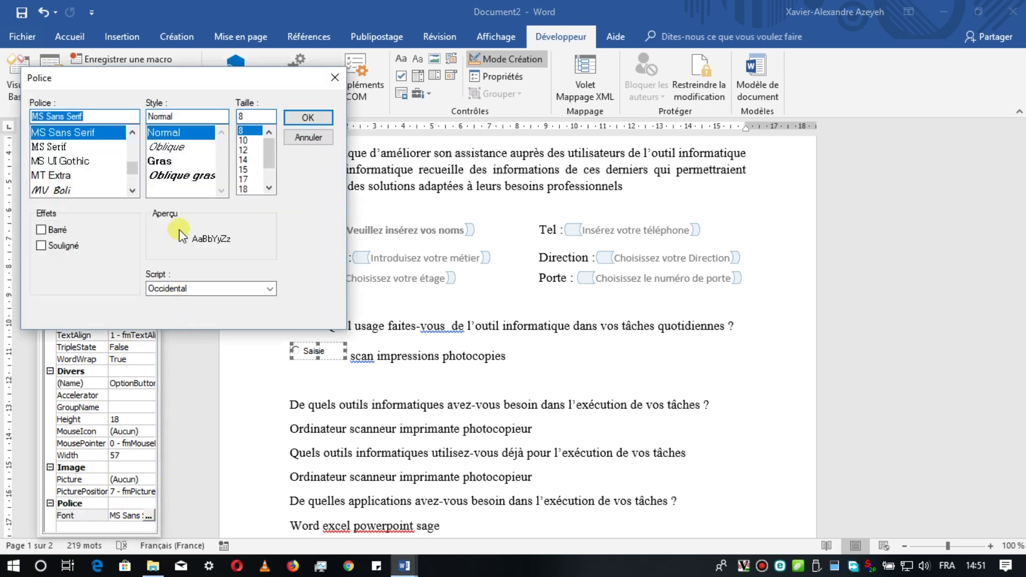
drag(182, 75, 197, 76)
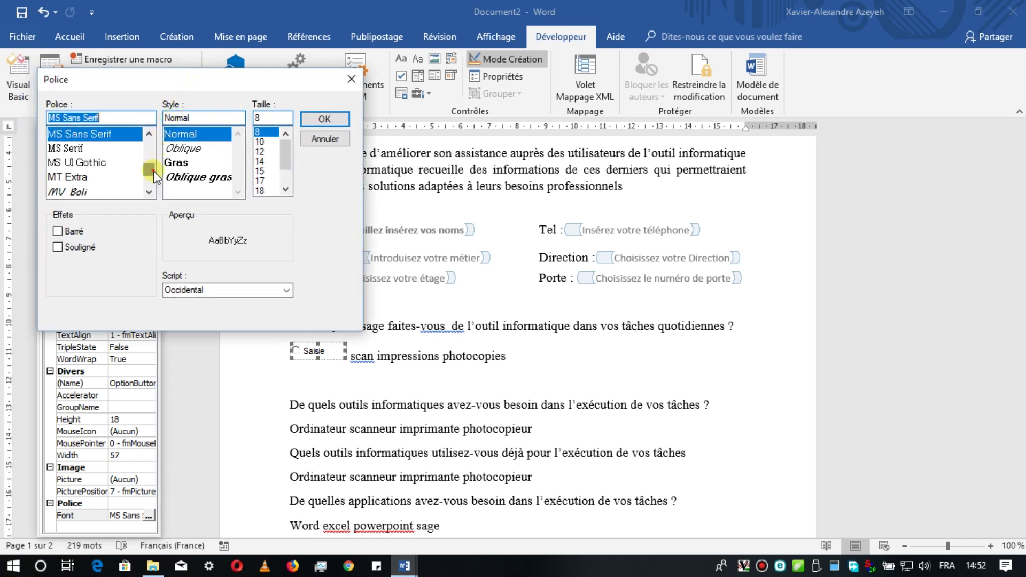
double_click(150, 191)
scroll(149, 185, down, 10)
mouse_move(149, 175)
mouse_down()
mouse_move(148, 158)
mouse_move(148, 173)
mouse_up()
click(149, 193)
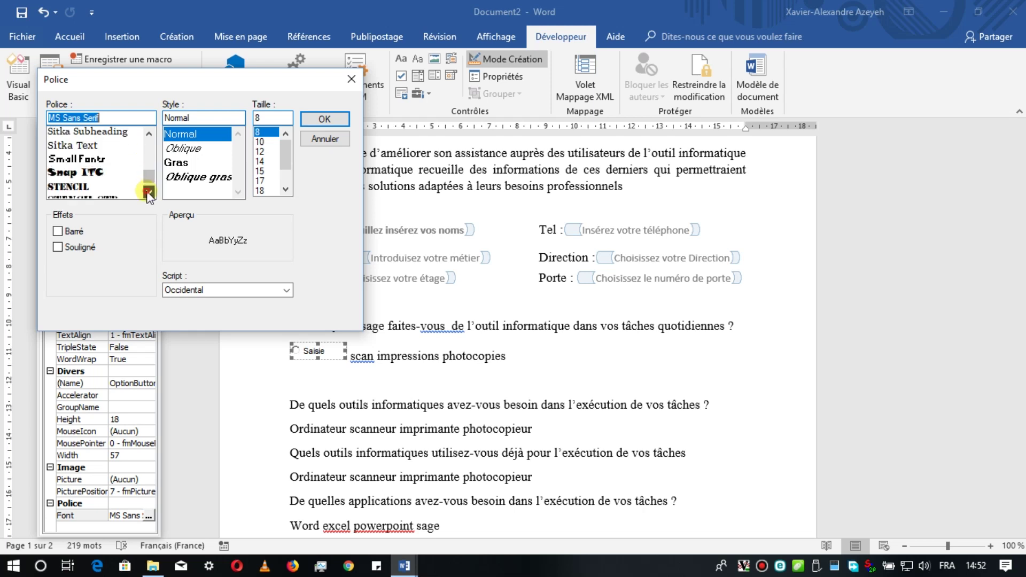
click(149, 192)
double_click(149, 192)
click(149, 192)
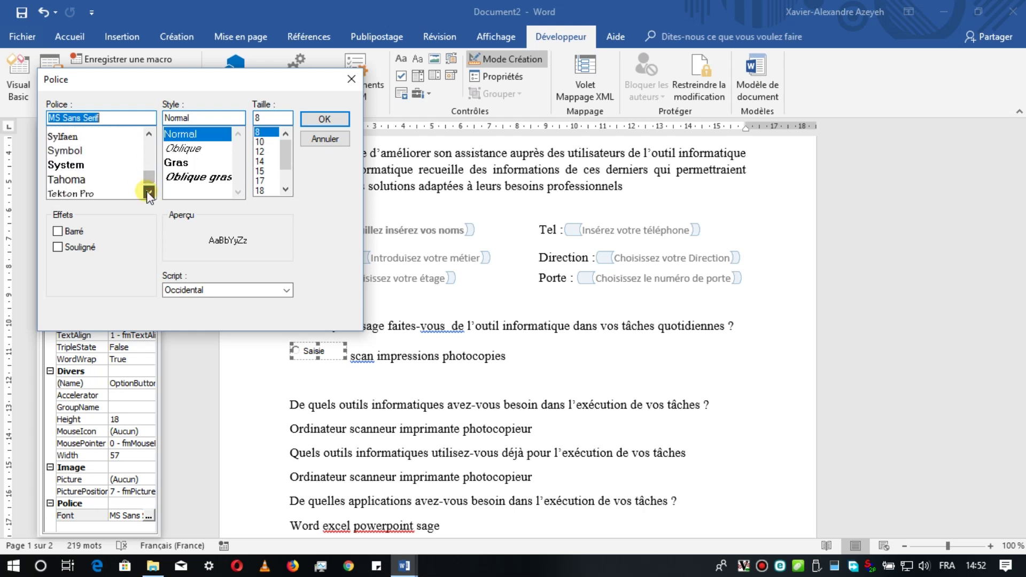
click(149, 193)
double_click(149, 193)
click(149, 193)
scroll(130, 160, down, 1)
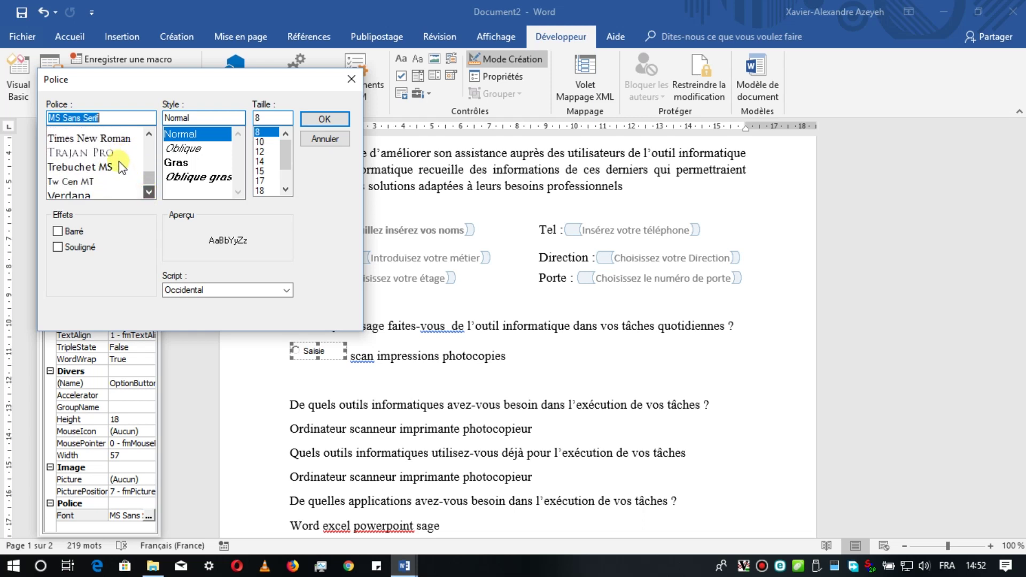
scroll(132, 146, up, 1)
click(122, 135)
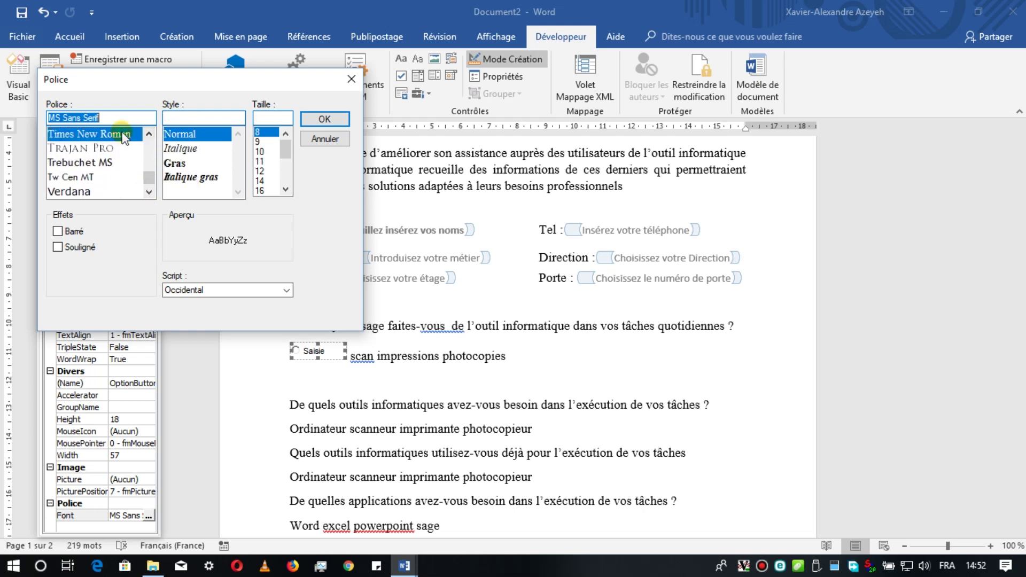
- Set the "Saisie" option button's font style to Gras and its size to 11, and apply the font settings
click(183, 133)
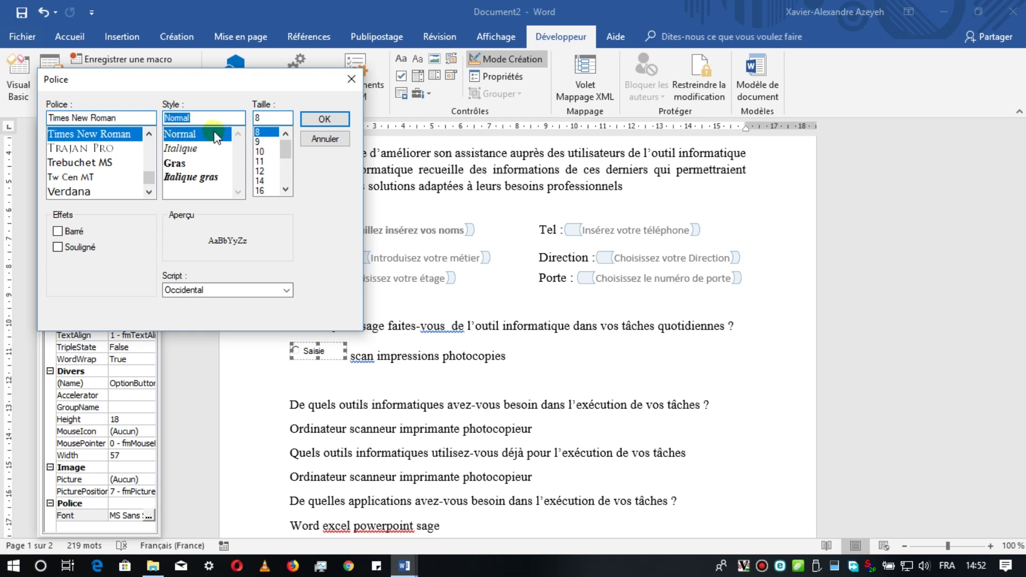
click(178, 165)
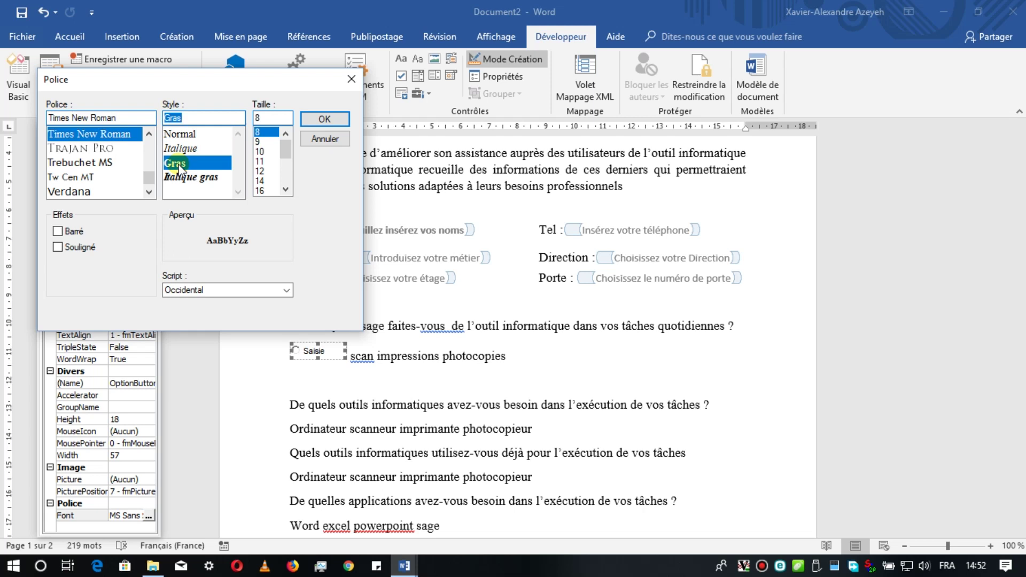
double_click(271, 119)
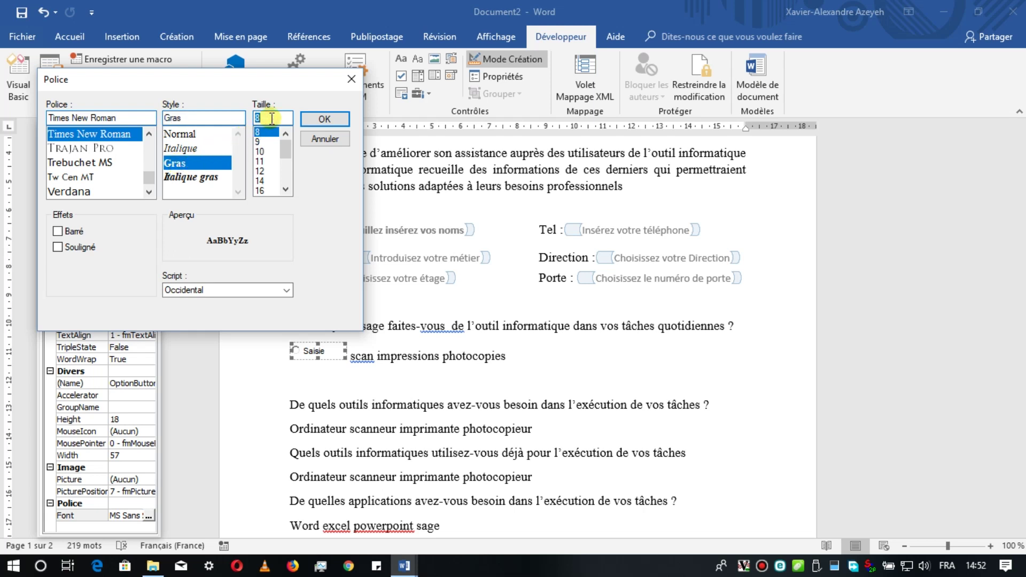
text(11)
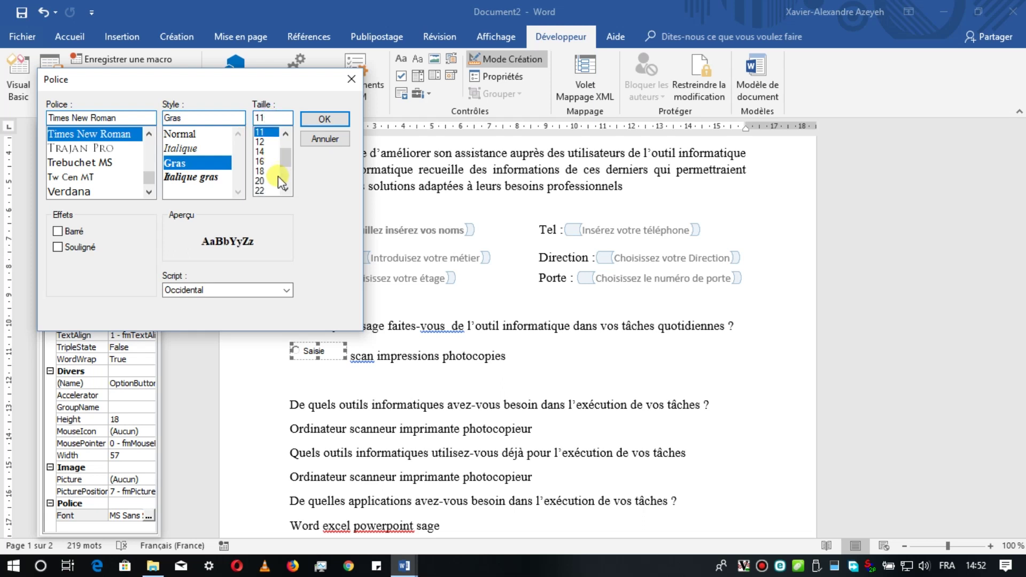
click(327, 118)
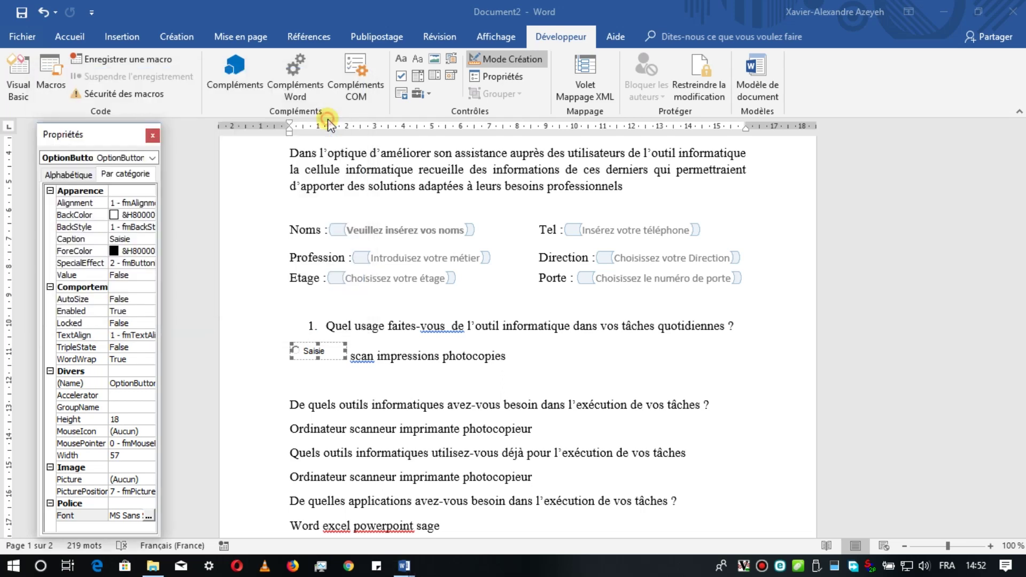
click(322, 355)
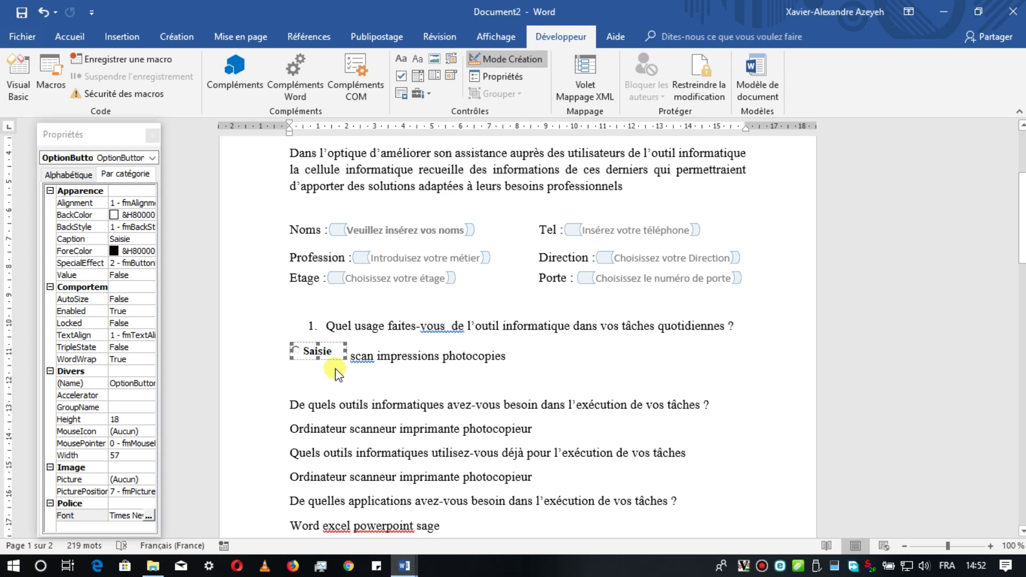
- Set the "Saisie" option button's font style to Normal and its font size to 13
click(145, 515)
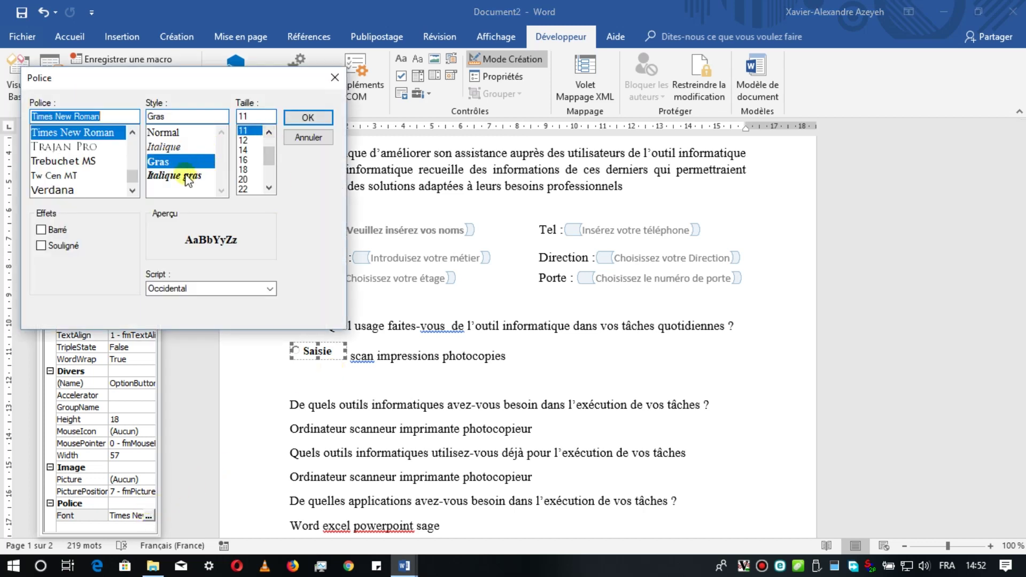
click(166, 133)
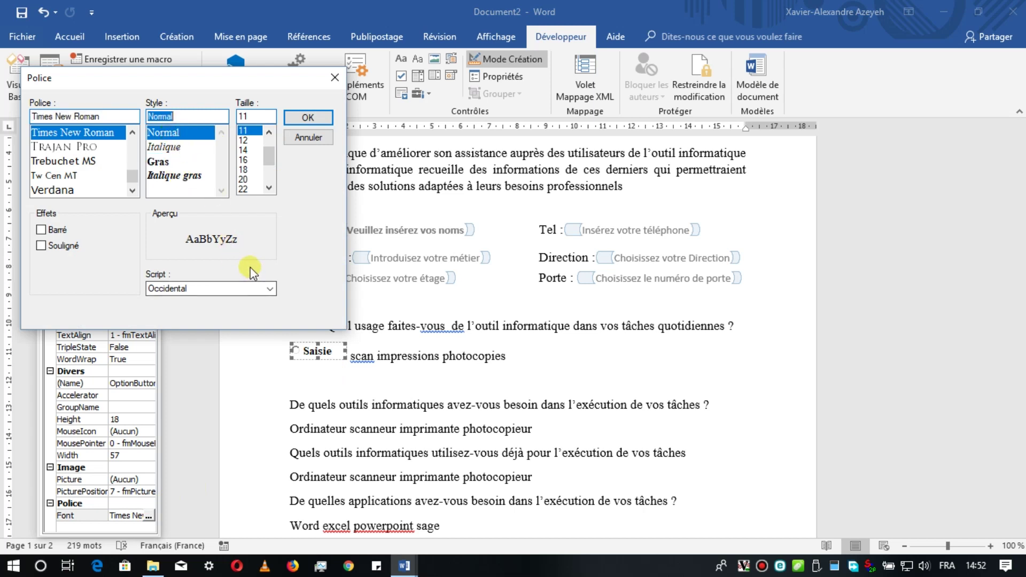
click(308, 119)
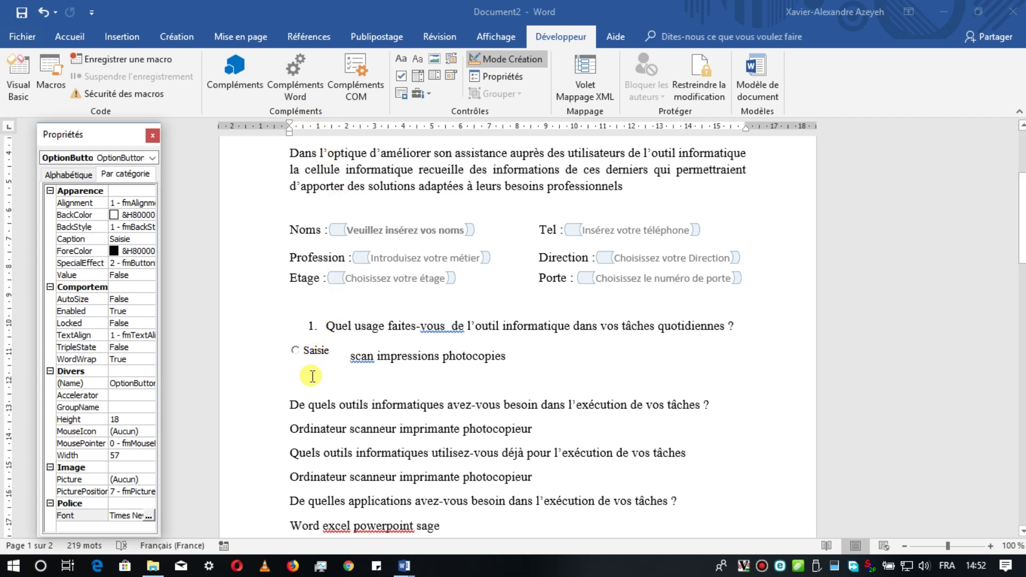
click(148, 515)
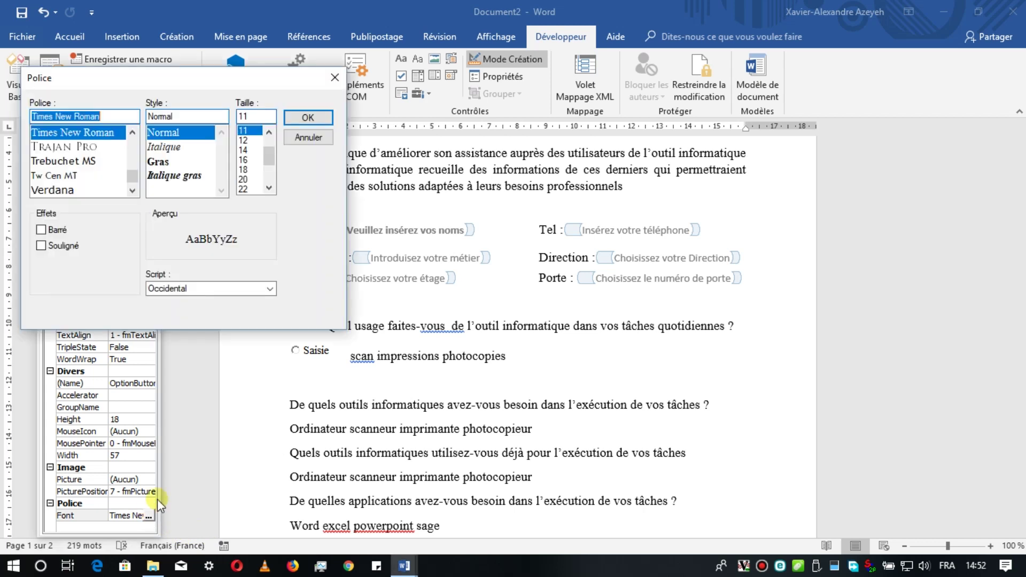
double_click(251, 116)
text(12)
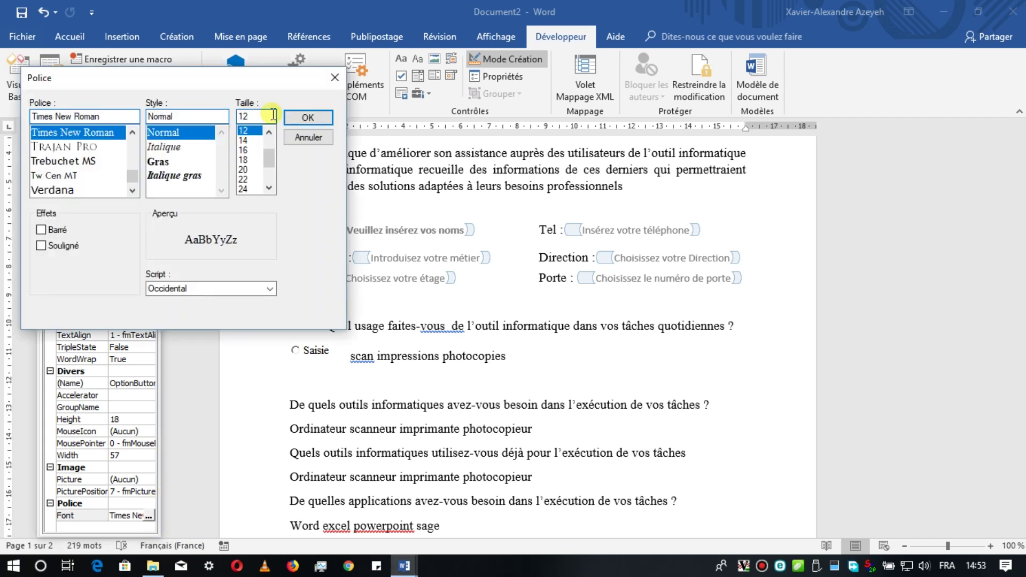
key(BackSpace)
text(3)
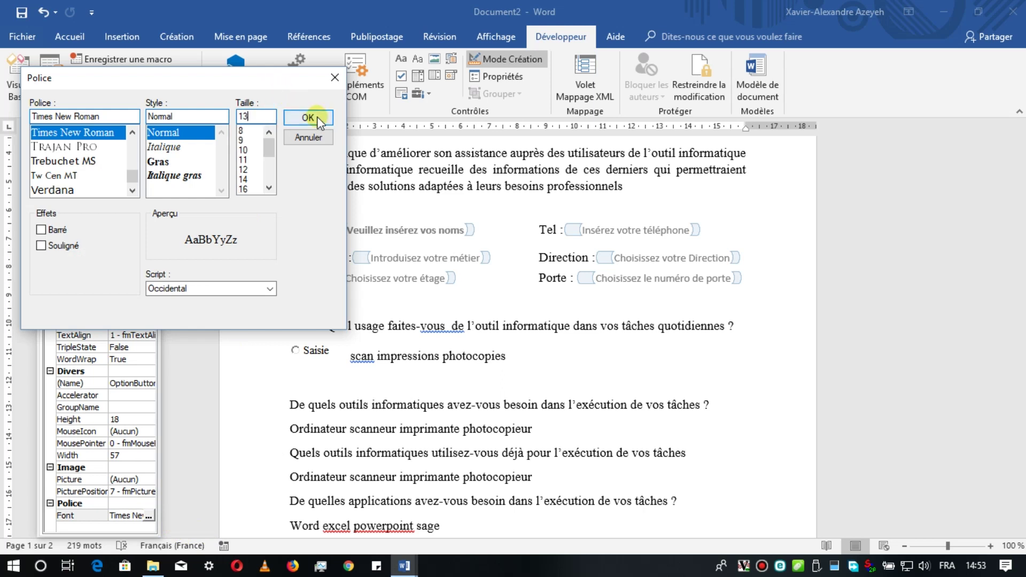
click(308, 117)
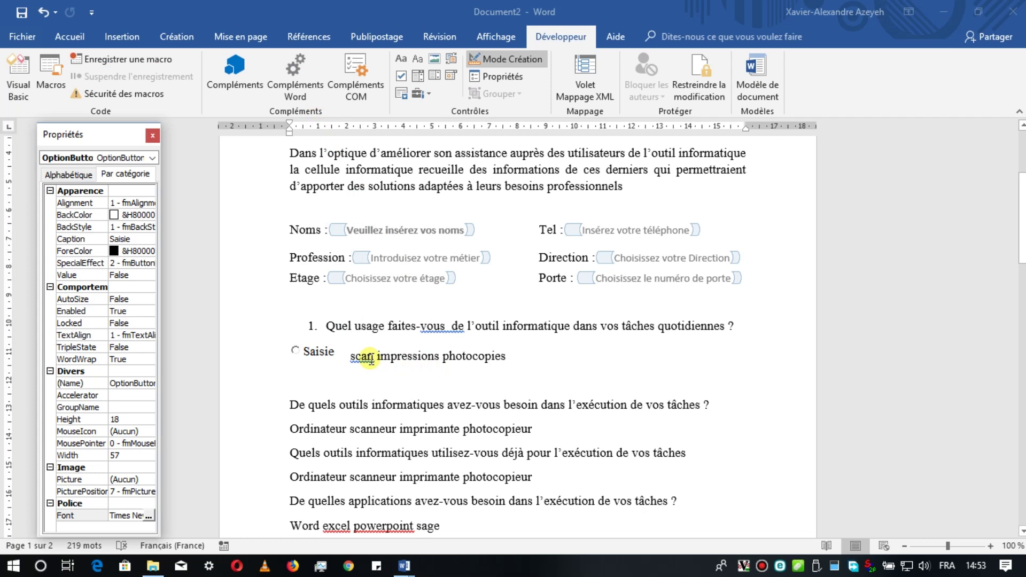
- Insert two tabs before "scan" to separate it from the "Saisie" option button
click(318, 351)
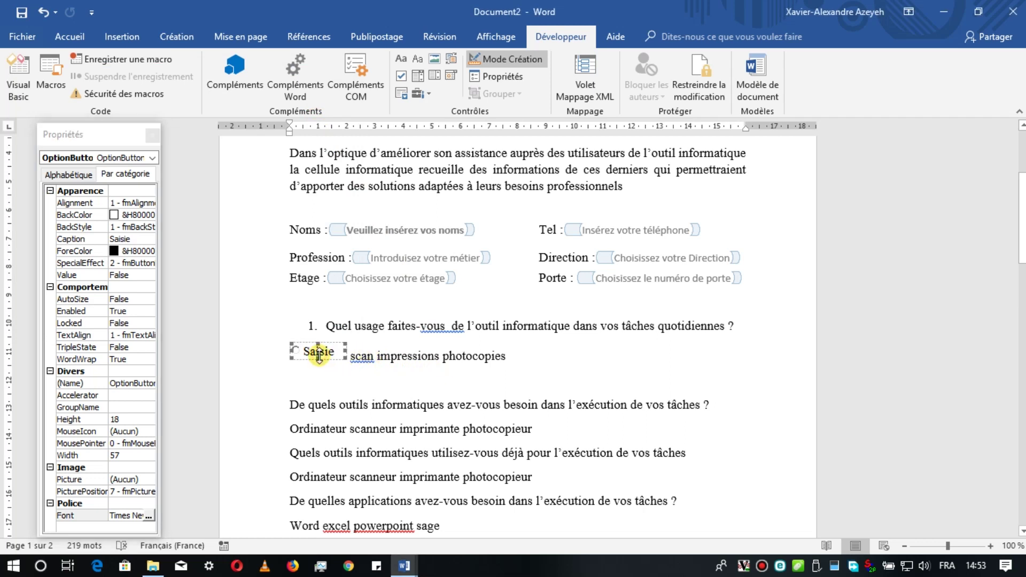
click(350, 356)
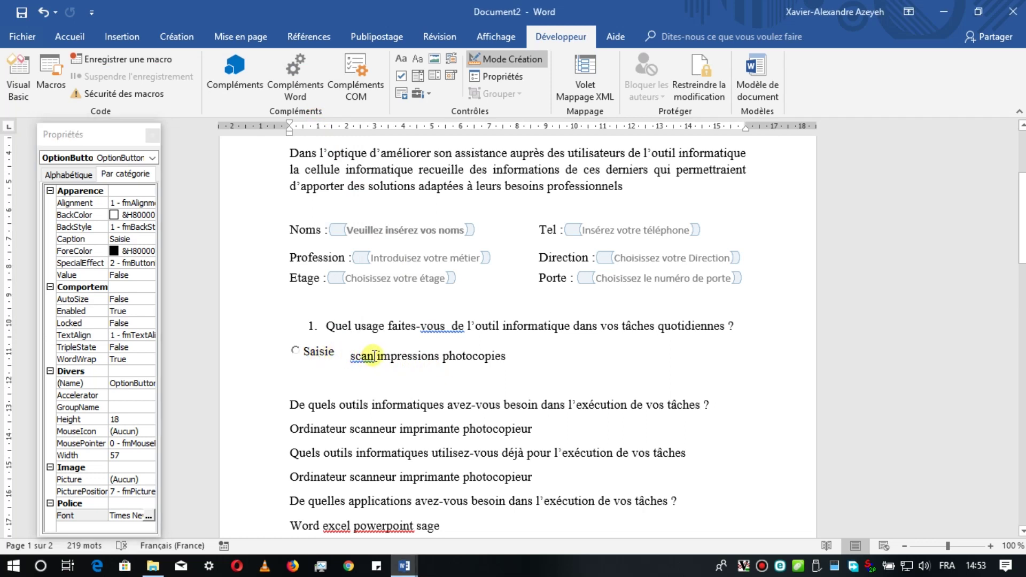
key(Tab)
key(Tab)
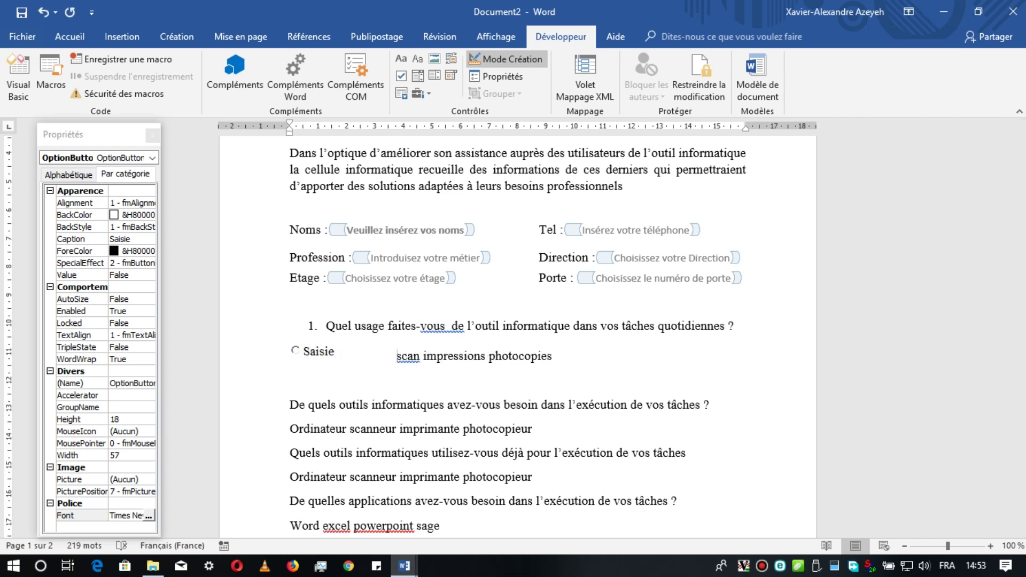
- Remove the extra blank space in front of the "Saisie" option button under question 1
click(324, 354)
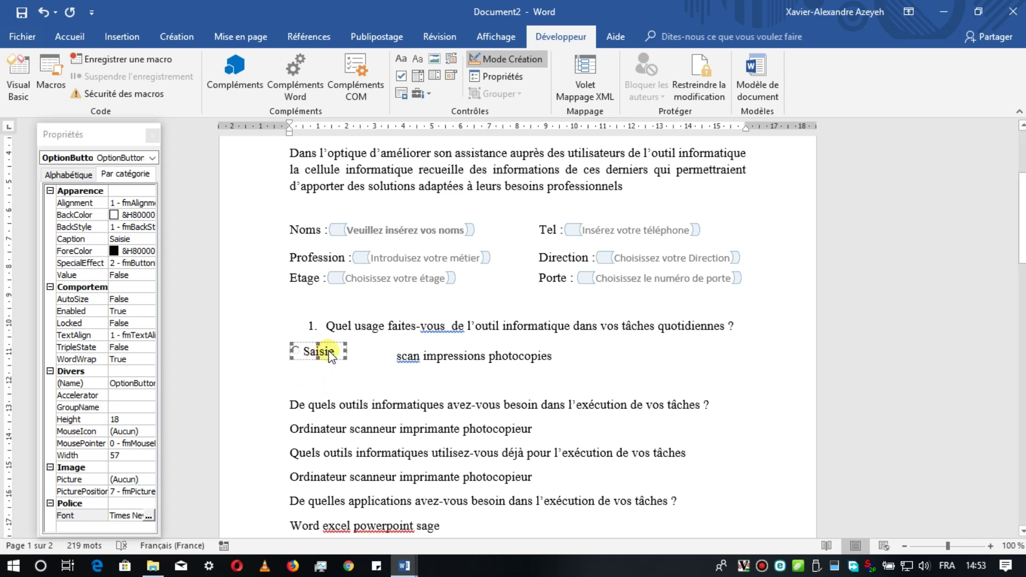
click(330, 349)
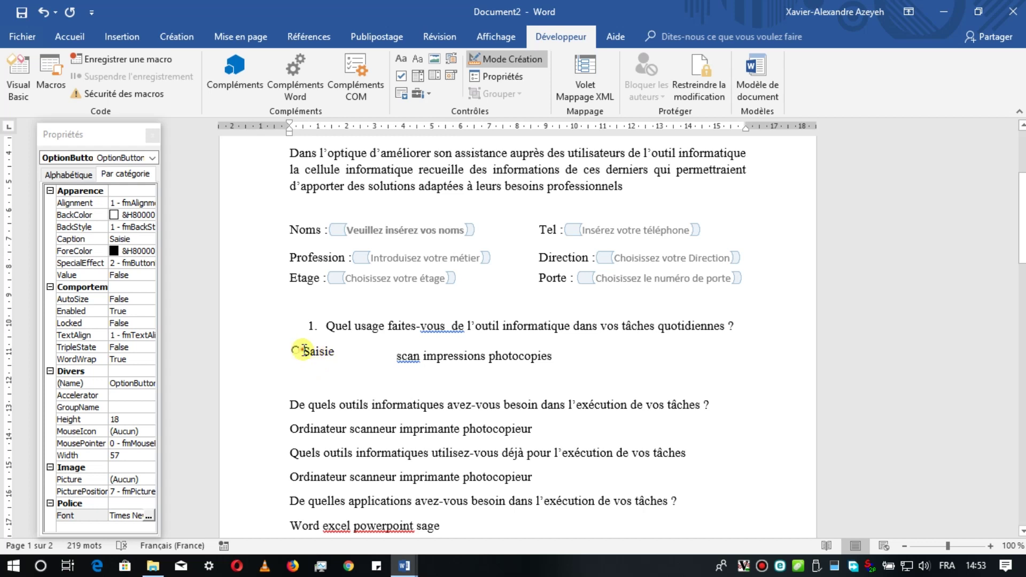
click(308, 351)
click(283, 351)
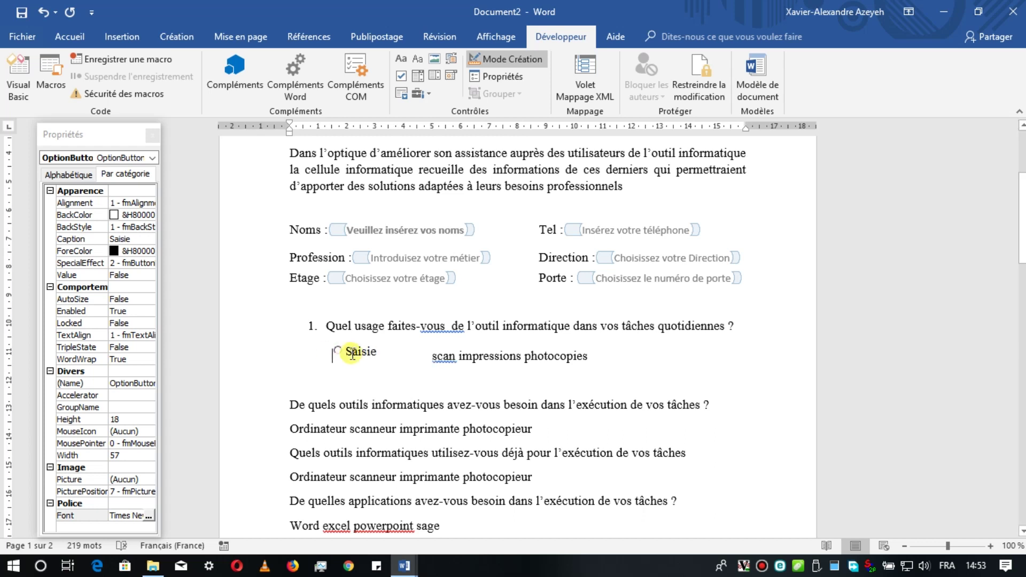
key(BackSpace)
key(BackSpace)
key(BackSpace)
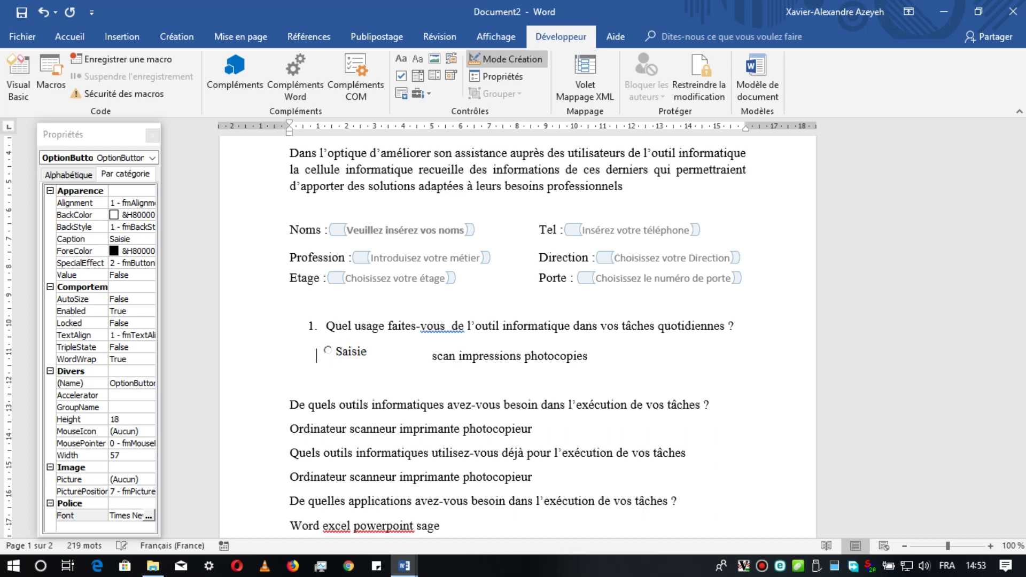
key(Left)
key(Left)
key(Left)
key(Left)
key(Left)
key(Left)
key(Left)
key(Left)
key(Left)
key(Left)
key(Right)
key(Delete)
key(Delete)
key(Delete)
key(Delete)
key(Delete)
key(Delete)
key(Delete)
key(Delete)
key(Delete)
key(Delete)
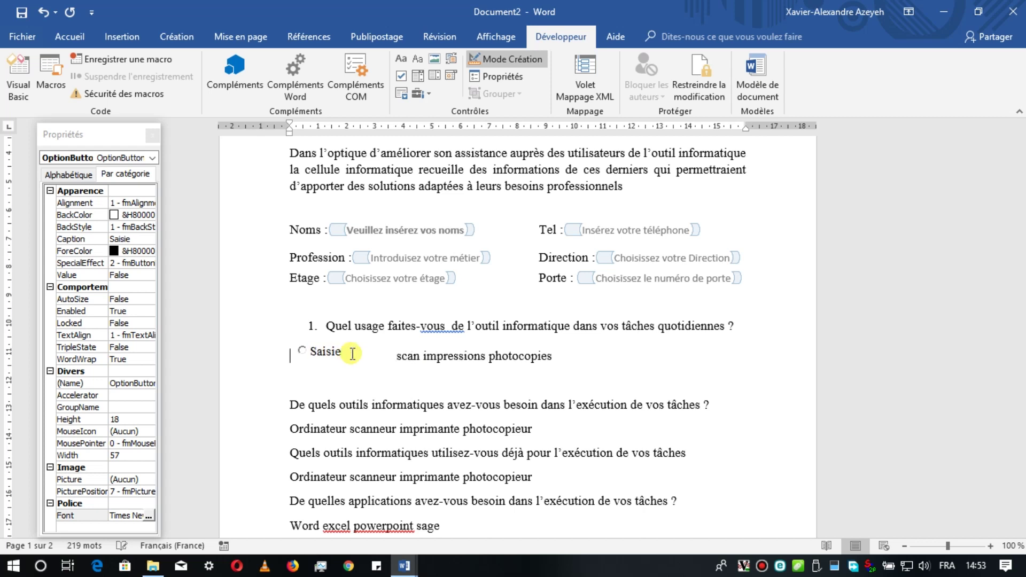
key(Delete)
- Indent the answer line under question 1 so the "Saisie" option button aligns with the question text
key(Right)
key(Tab)
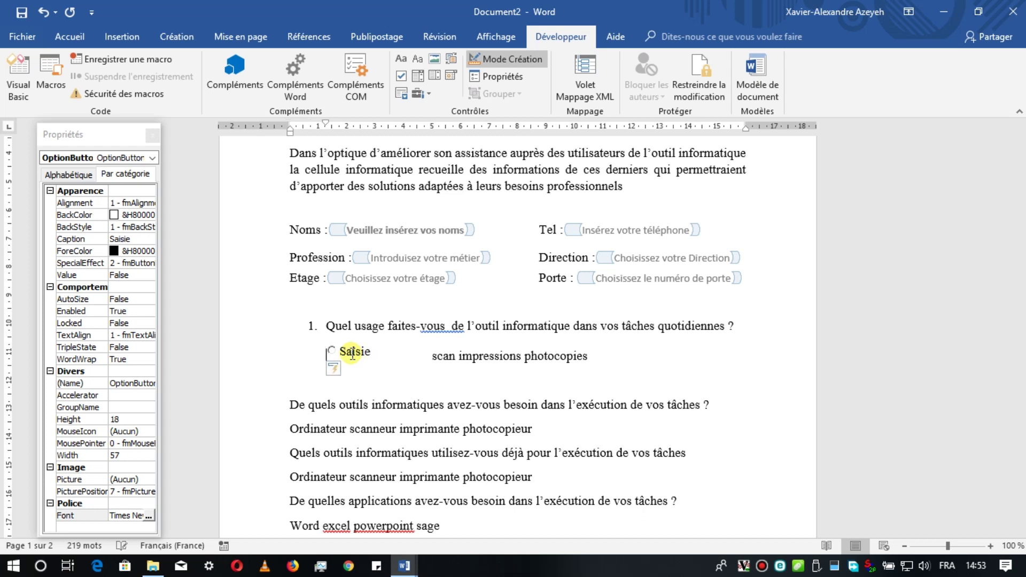
key(Tab)
key(BackSpace)
key(BackSpace)
click(429, 355)
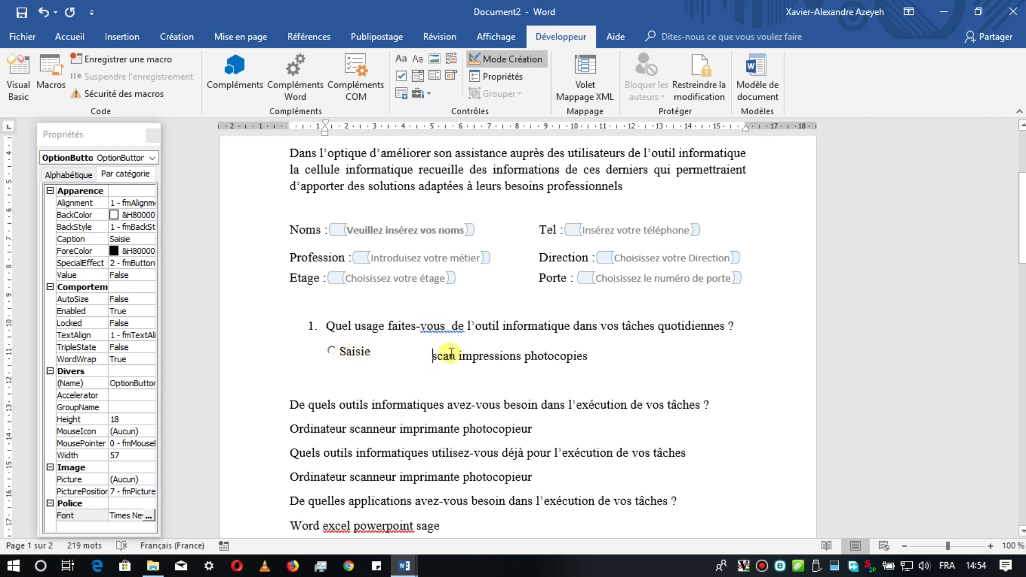
- Delete the plain-text word "scan" under question 1 and insert a tab right after the "Saisie" option button
double_click(451, 353)
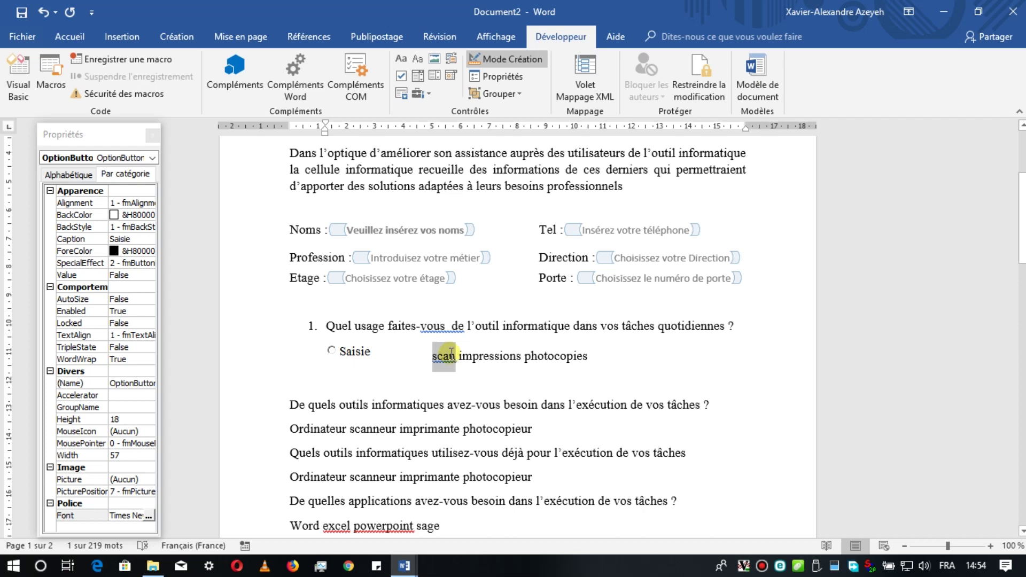
key(Delete)
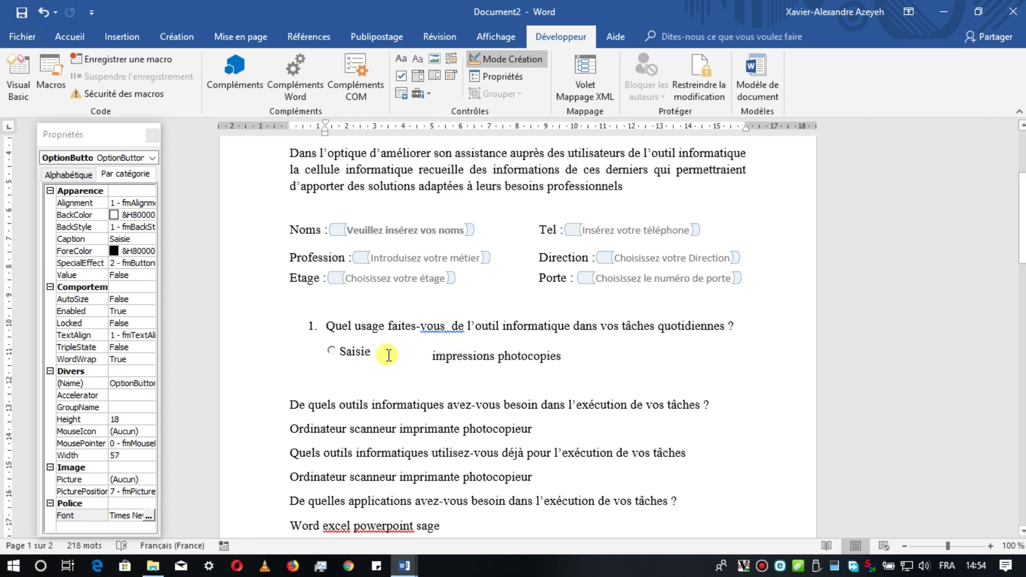
click(363, 351)
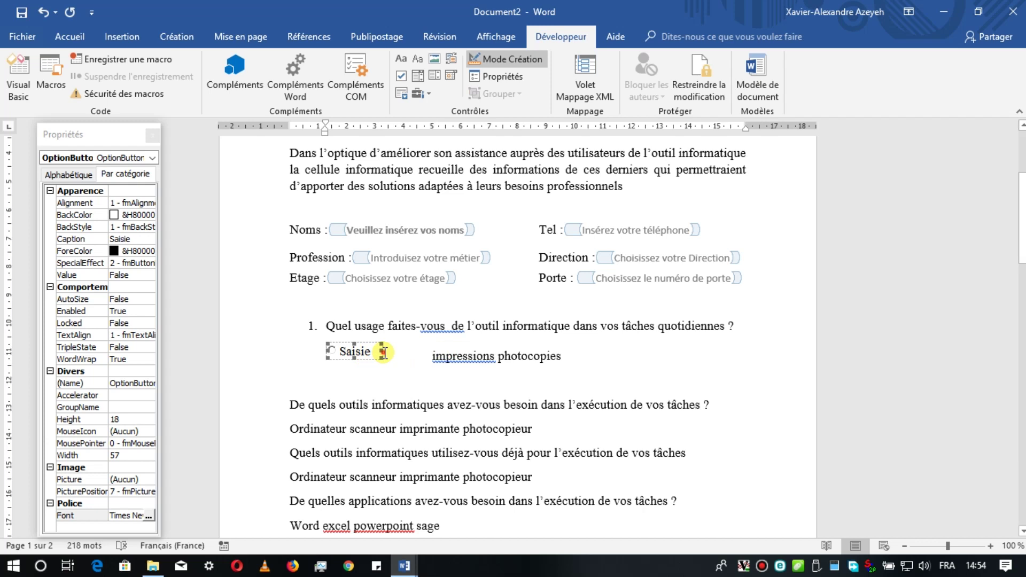
click(383, 353)
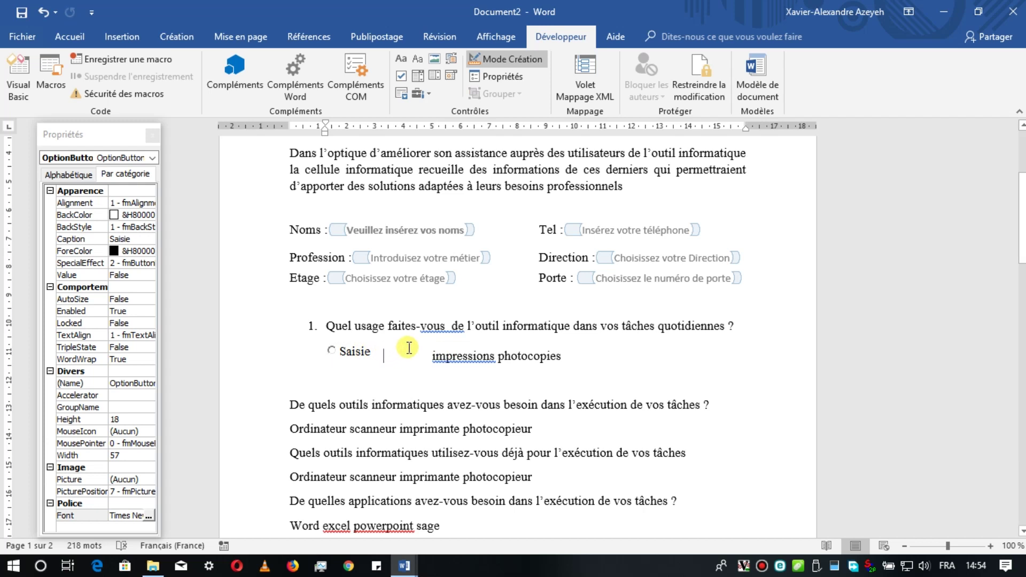
key(ctrl+z)
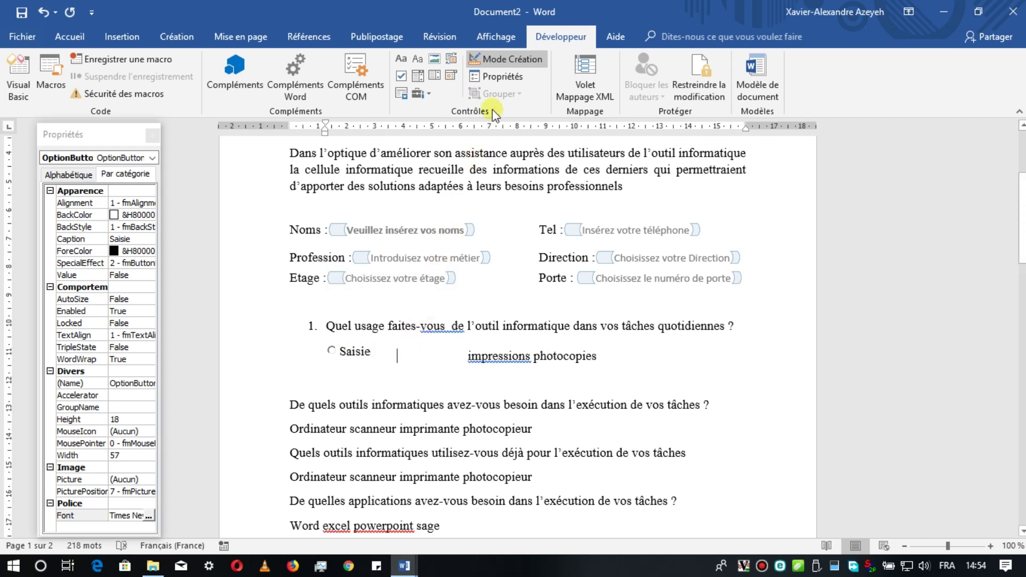
- Insert an ActiveX option button after "Saisie" on the answer line and set its caption to "scan"
click(427, 95)
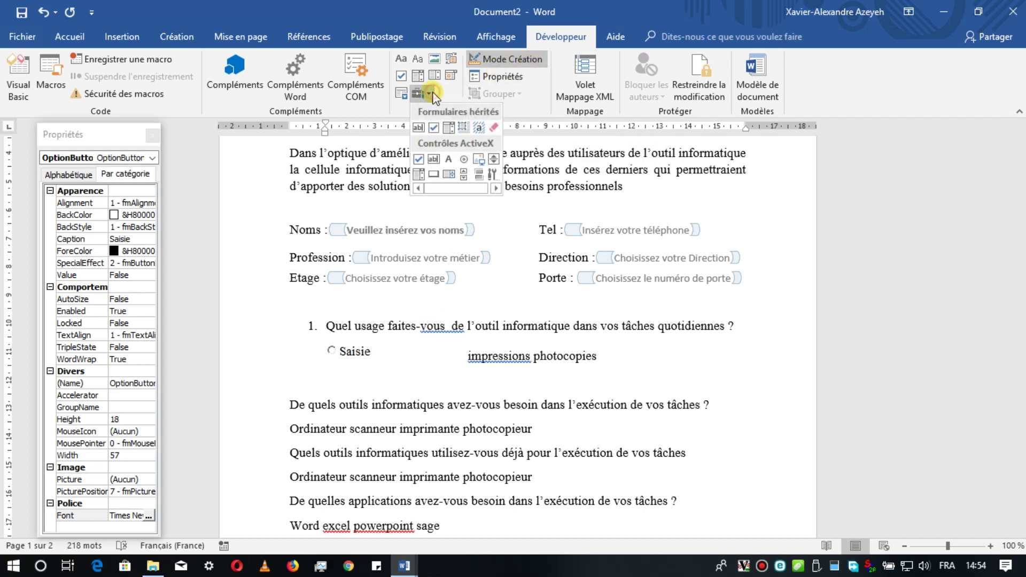
click(462, 160)
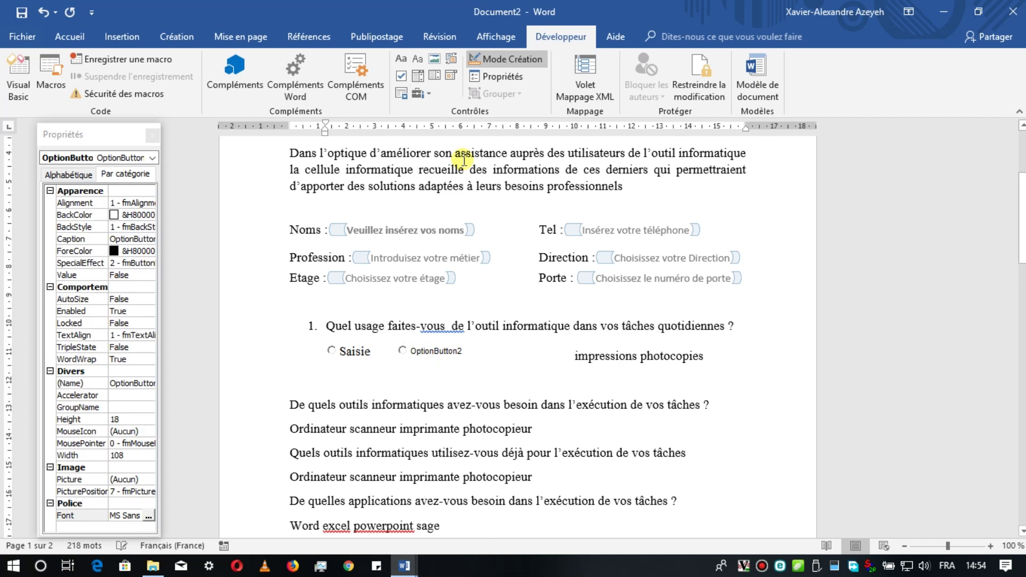
click(93, 133)
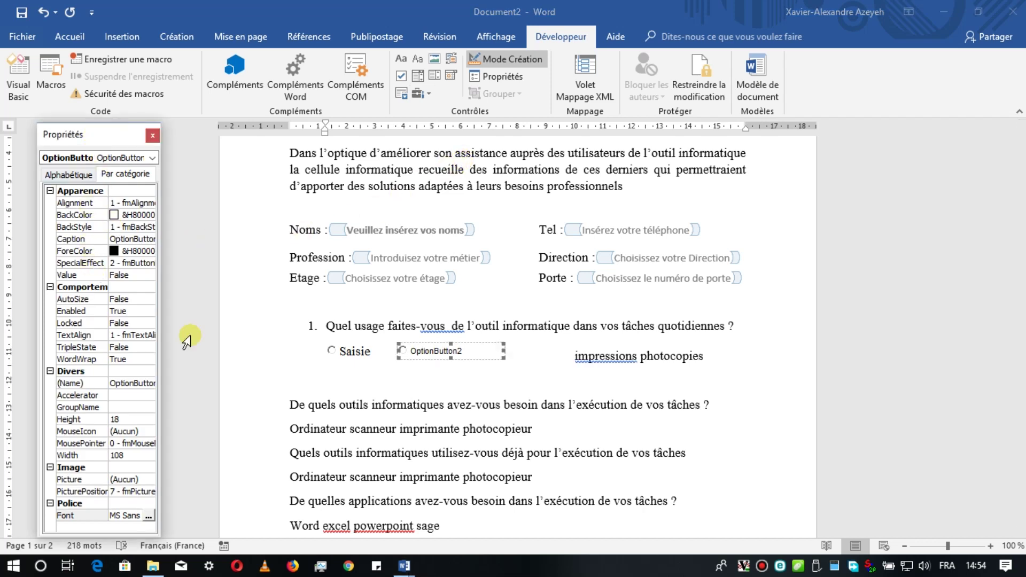
click(455, 353)
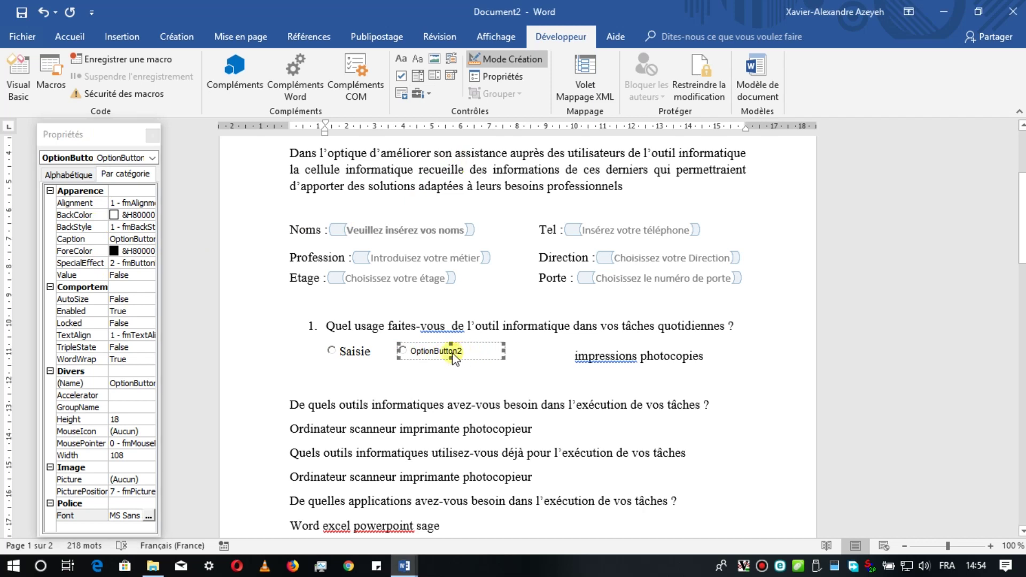
click(60, 140)
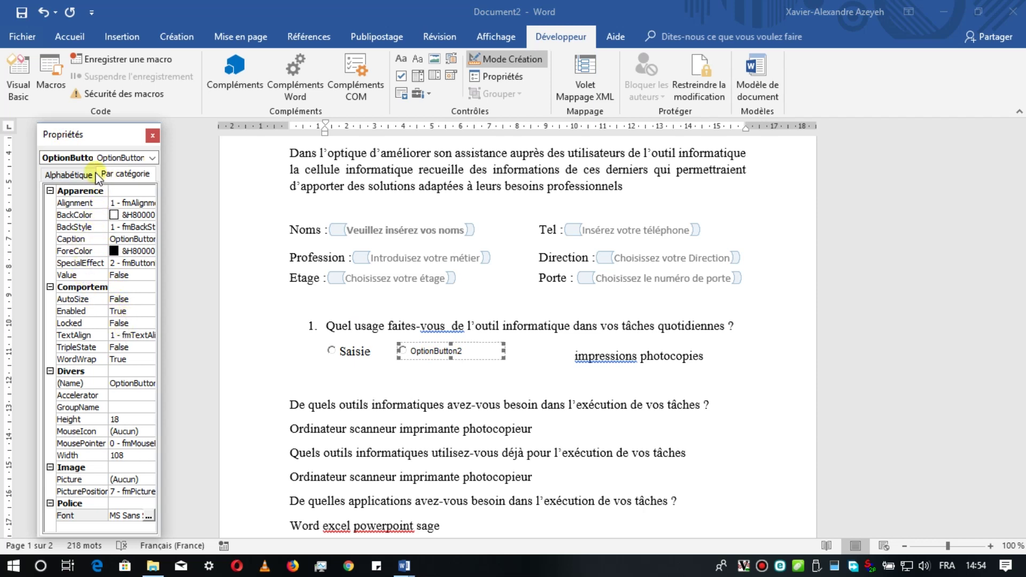
click(69, 176)
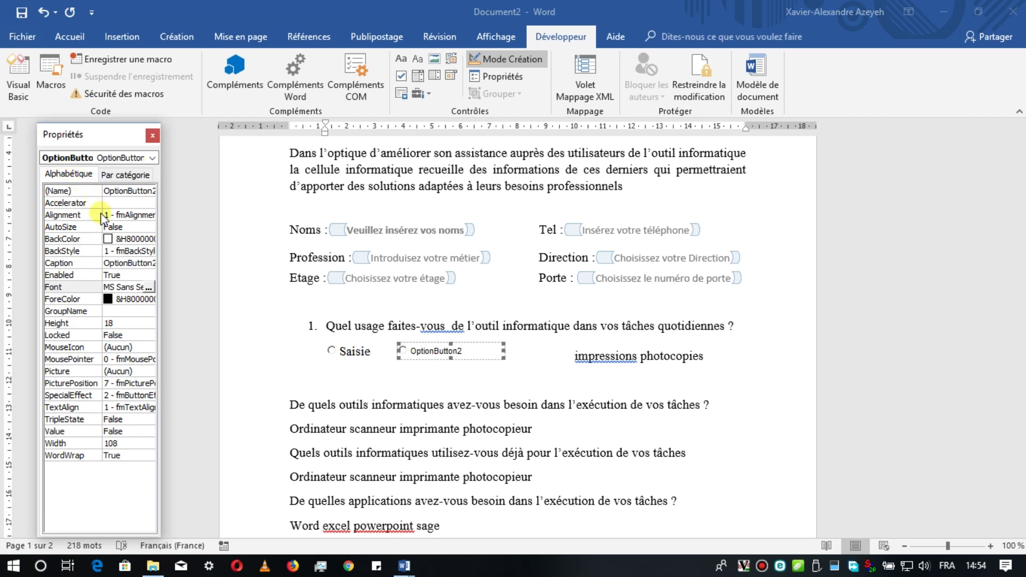
click(122, 262)
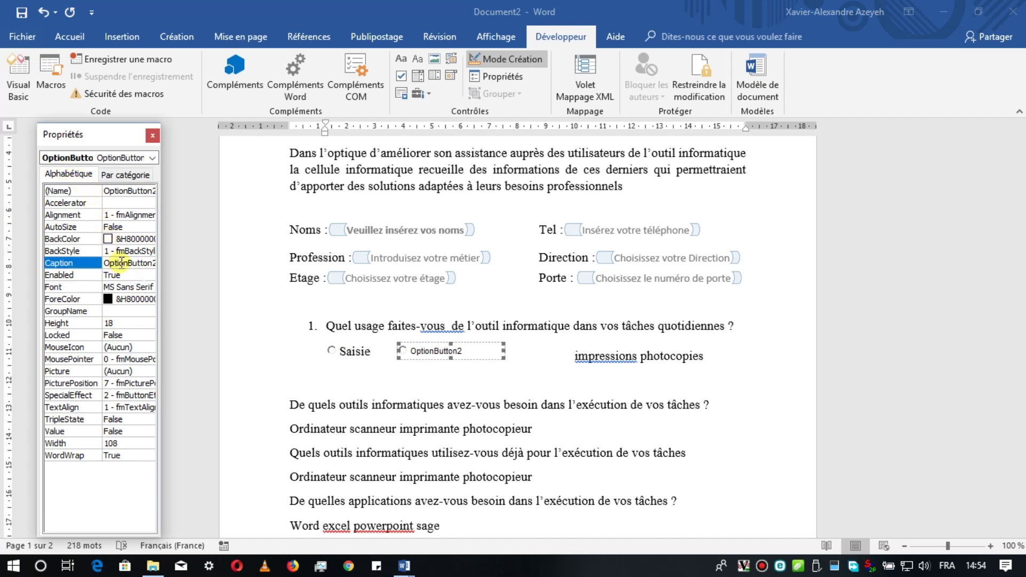
double_click(122, 263)
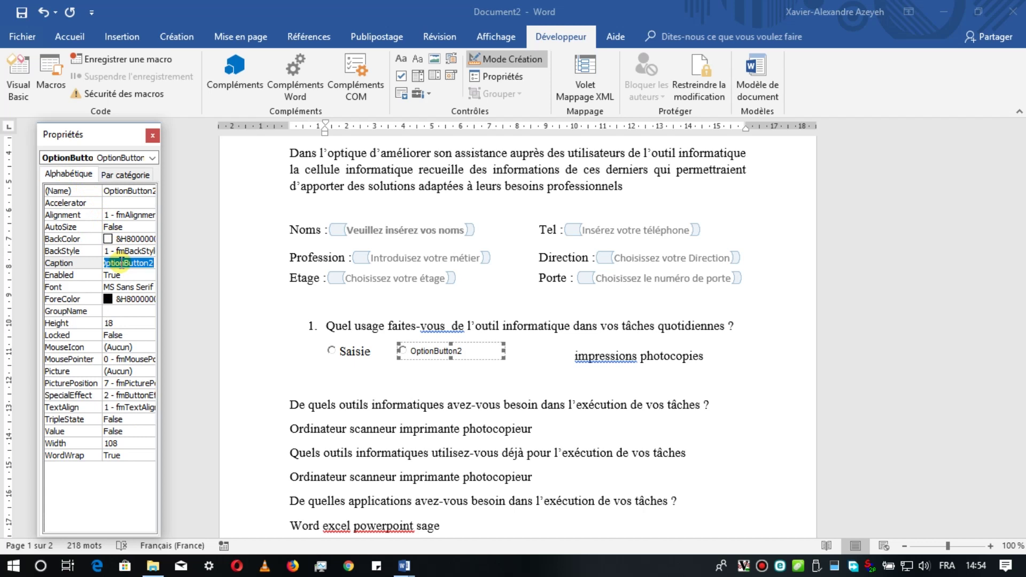
text(scan)
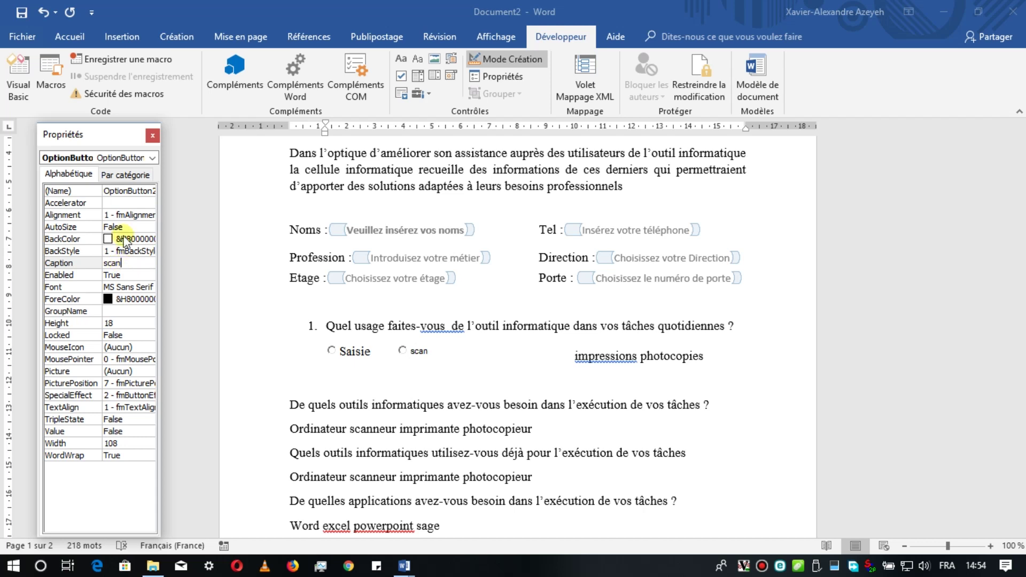
- Set the "scan" option button's font to Times New Roman, style Normal, size 12
click(121, 170)
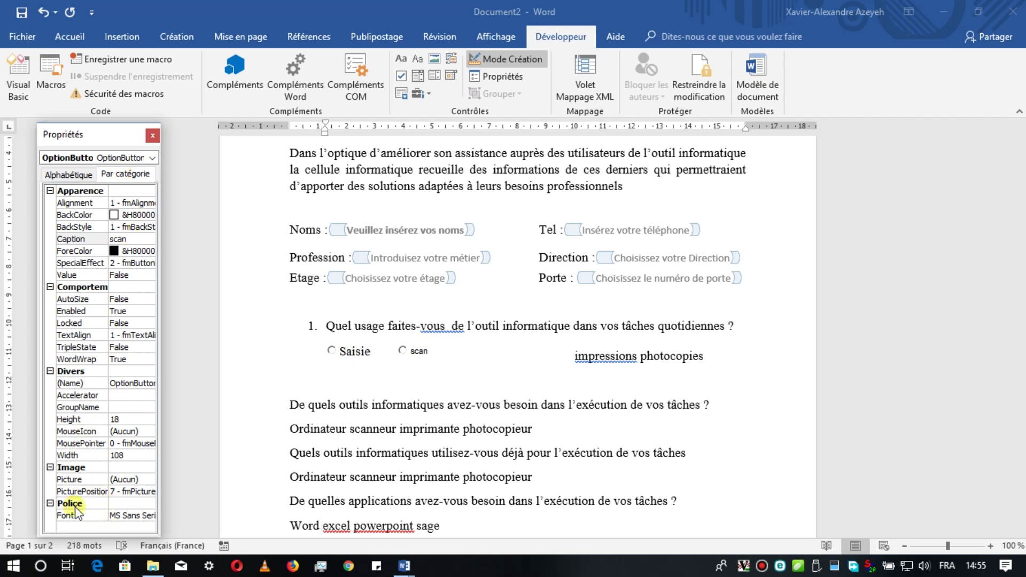
click(113, 516)
click(146, 514)
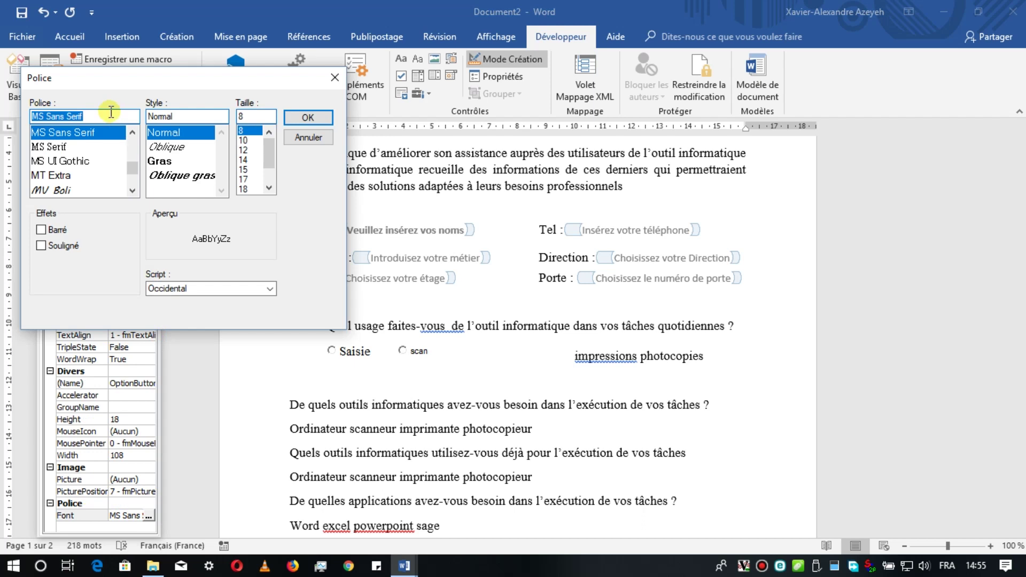
text(ti)
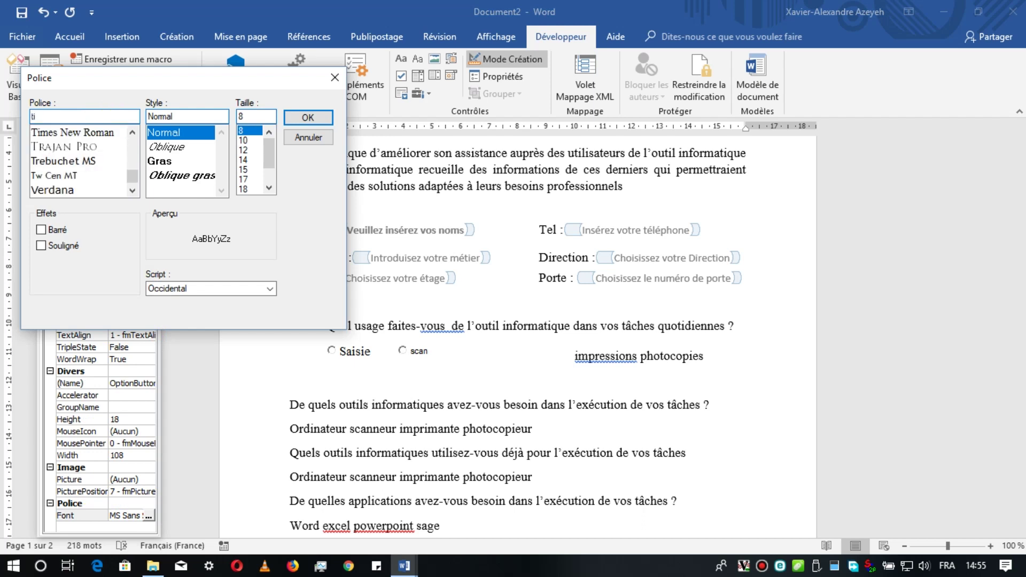
click(71, 137)
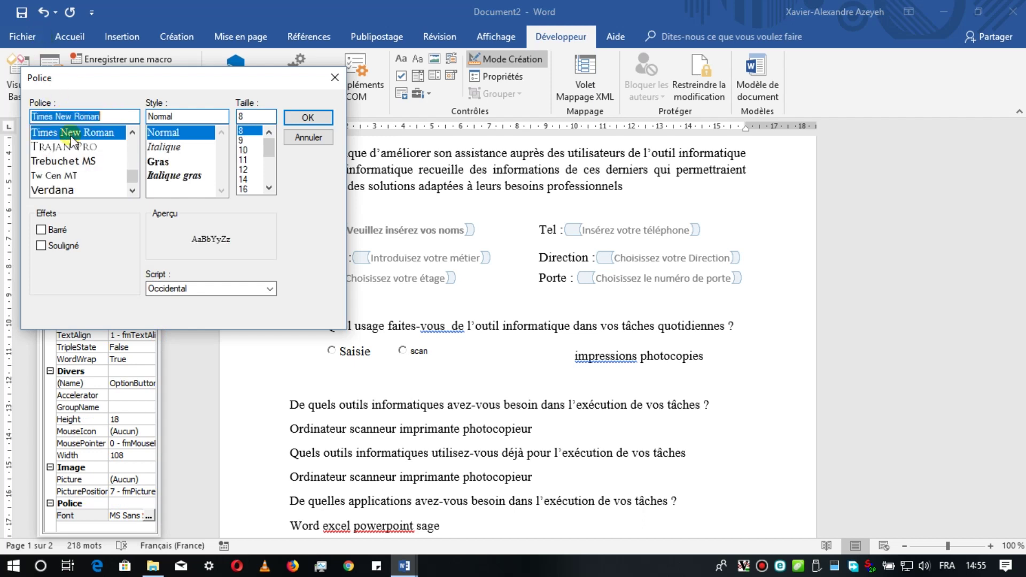
double_click(255, 117)
text(12)
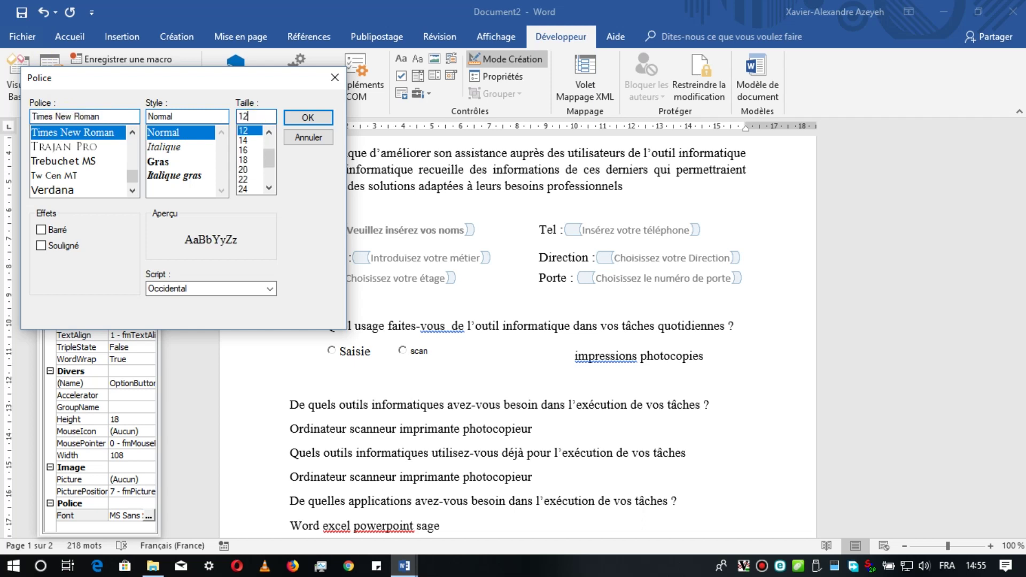
click(166, 133)
click(308, 118)
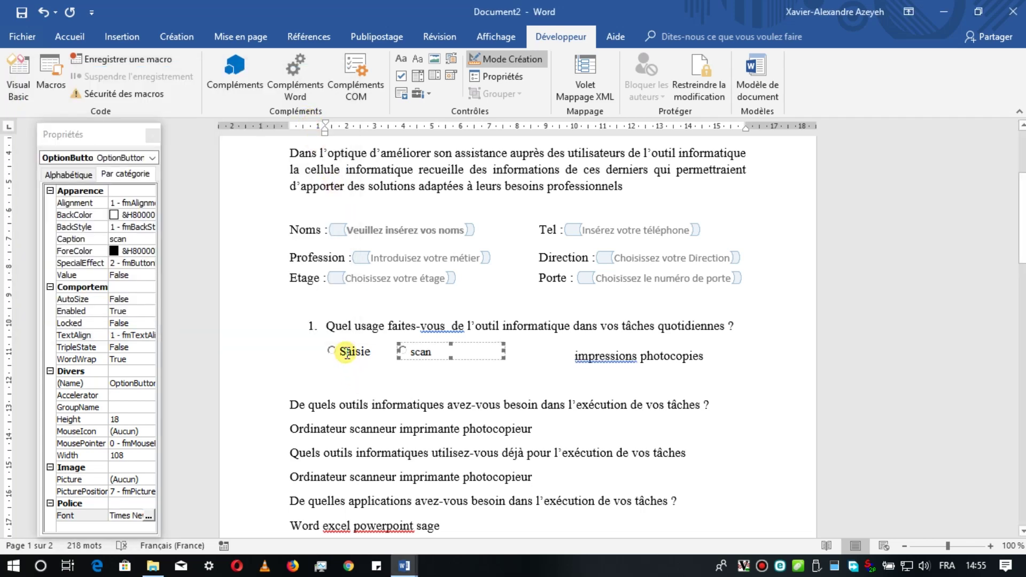
- Narrow the "scan" option button to a width of about 46.5 and increase its font size to match the "Saisie" button
click(502, 351)
drag(470, 352, 442, 352)
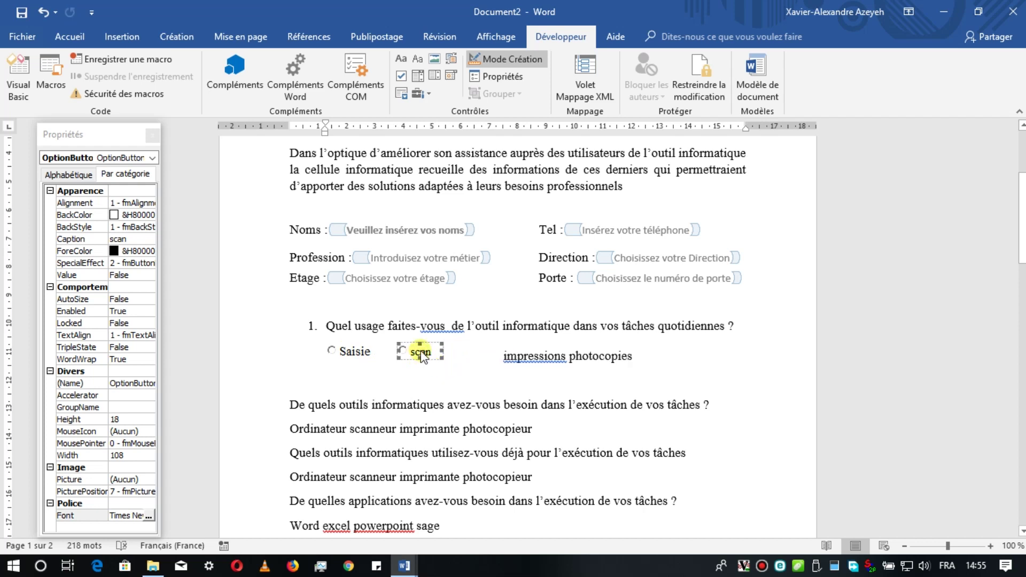
click(361, 351)
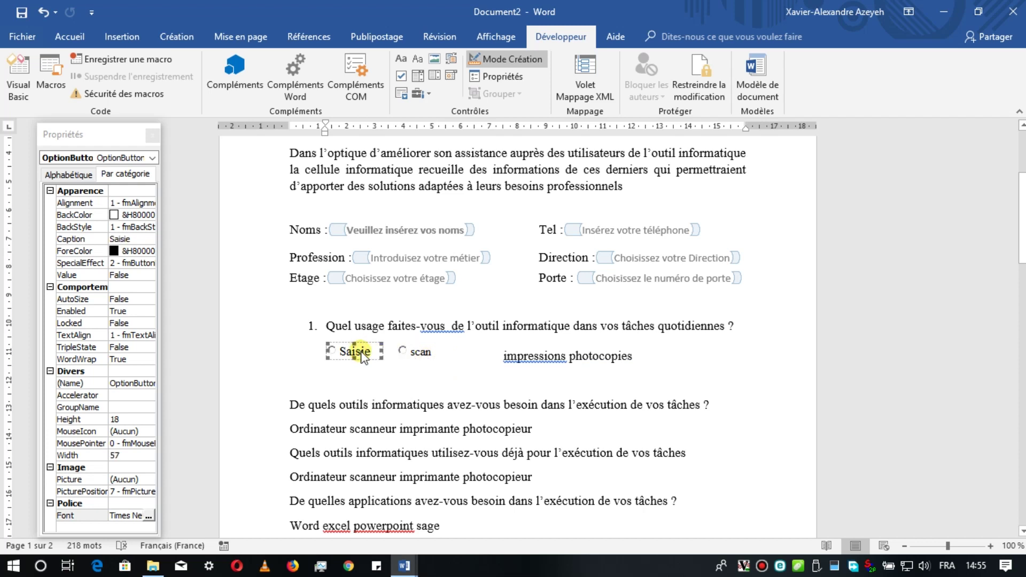
click(426, 353)
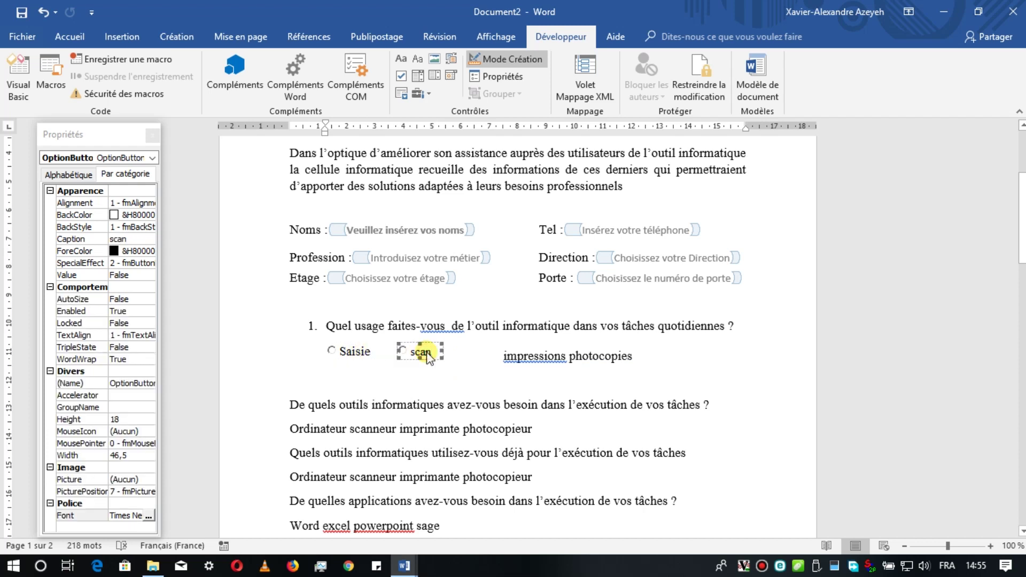
click(149, 516)
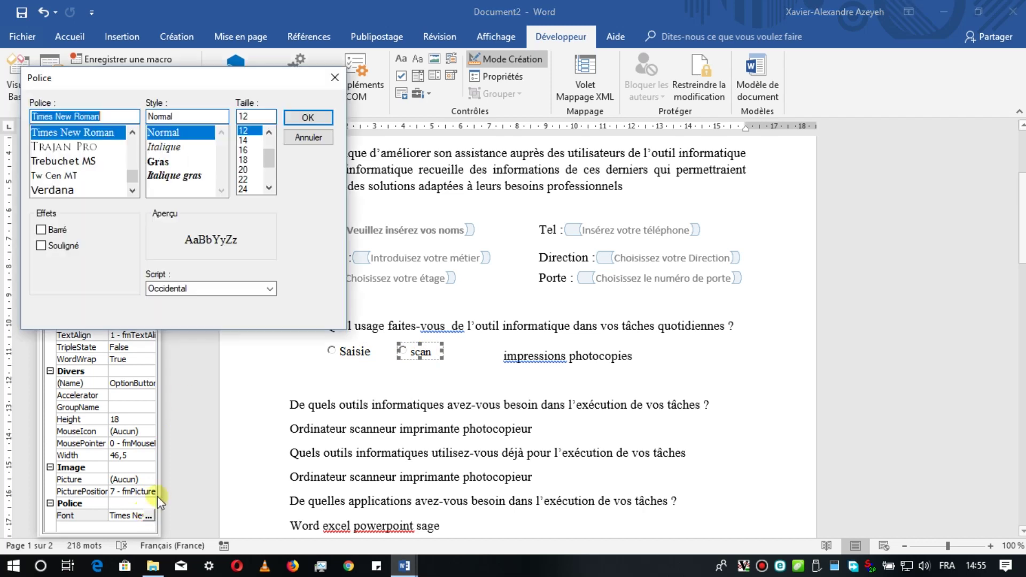
double_click(256, 116)
text(1)
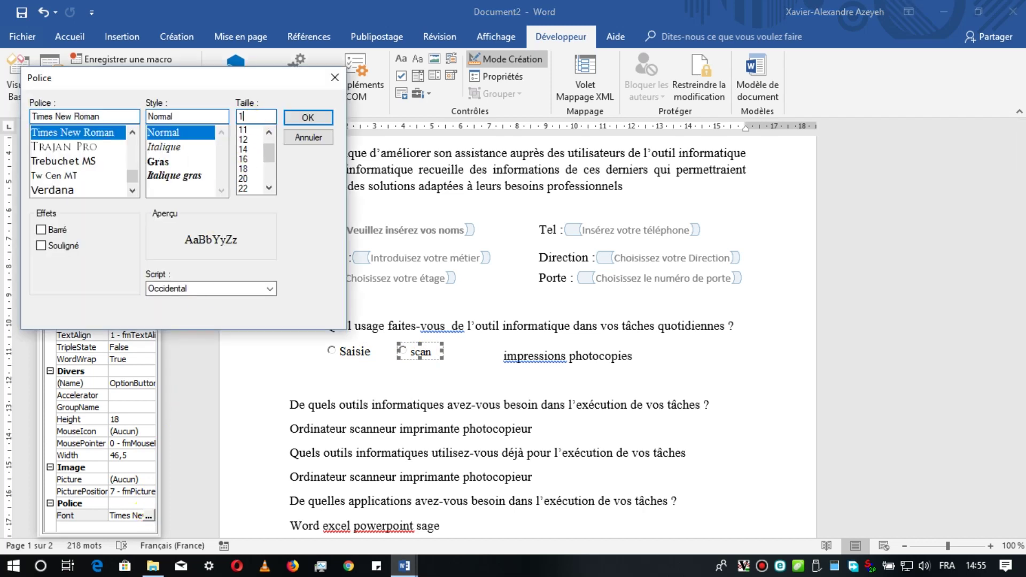
text(0)
click(309, 117)
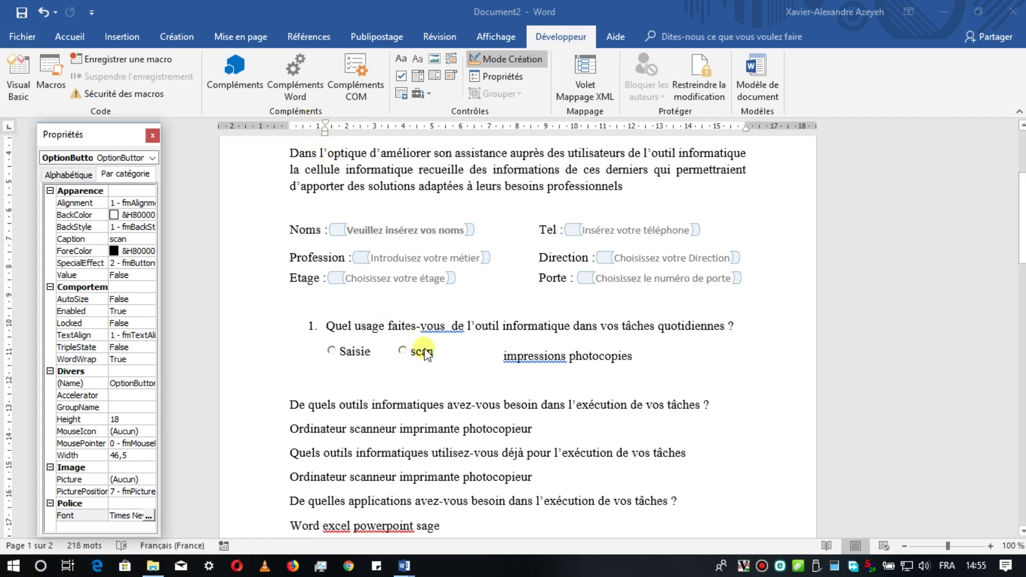
click(426, 352)
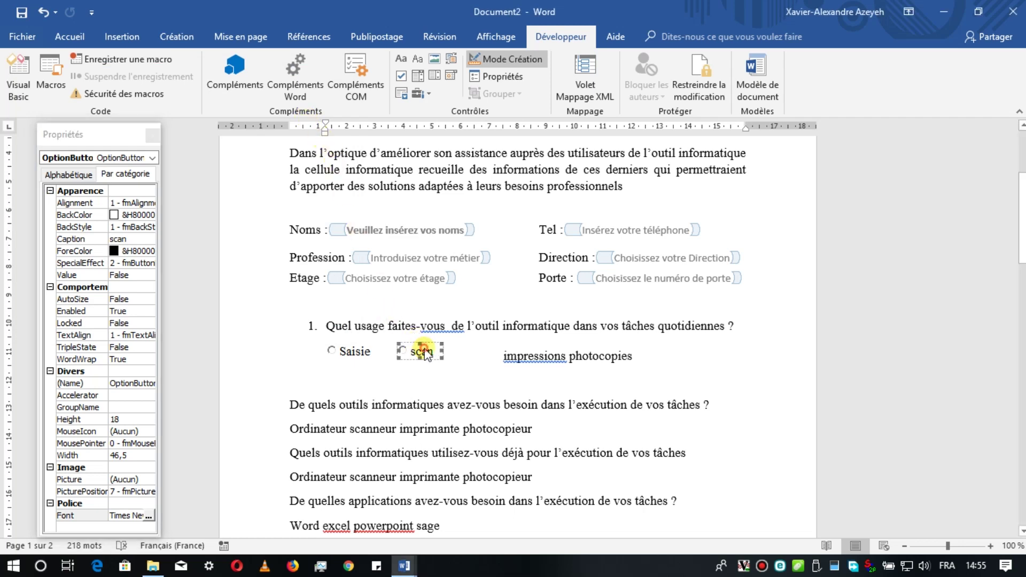
- Insert a tab right after the "scan" option button on question 1's answer line
click(539, 357)
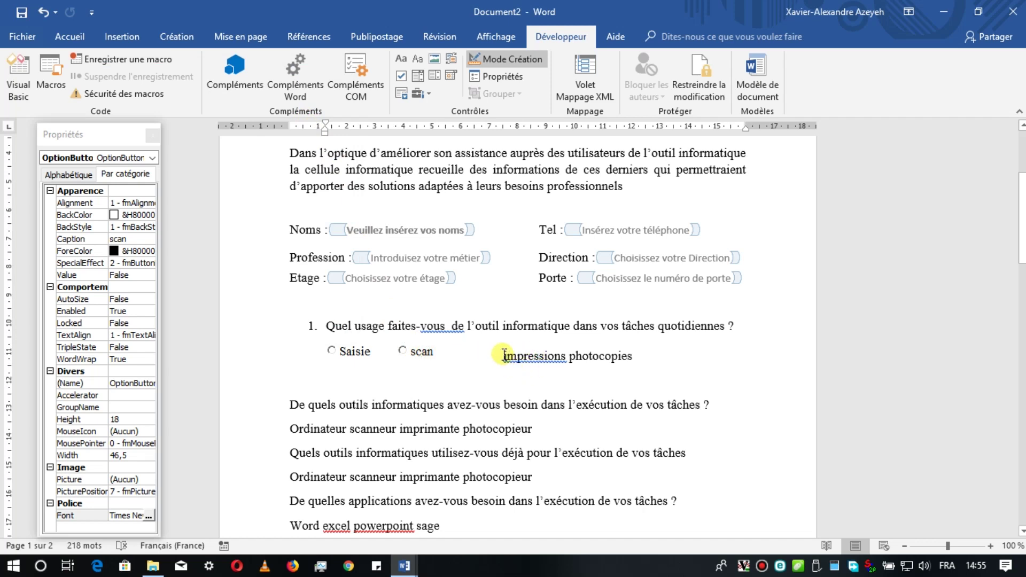
click(424, 352)
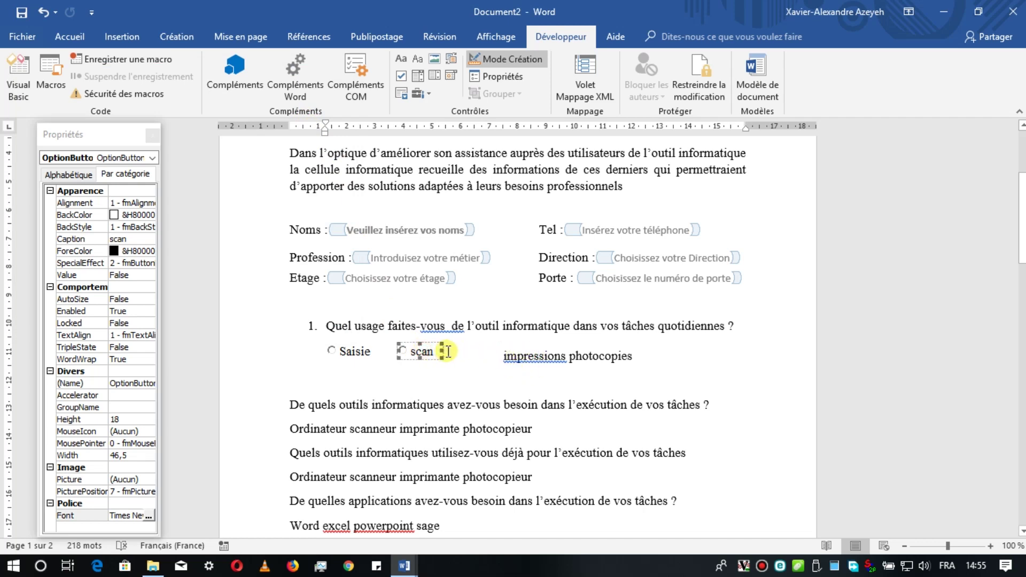
click(450, 351)
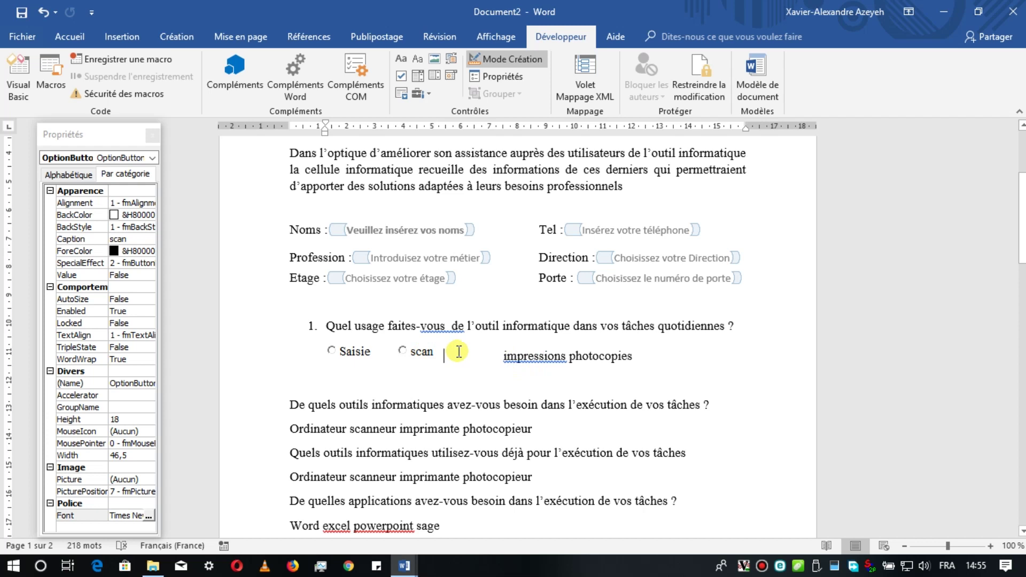
key(ctrl+z)
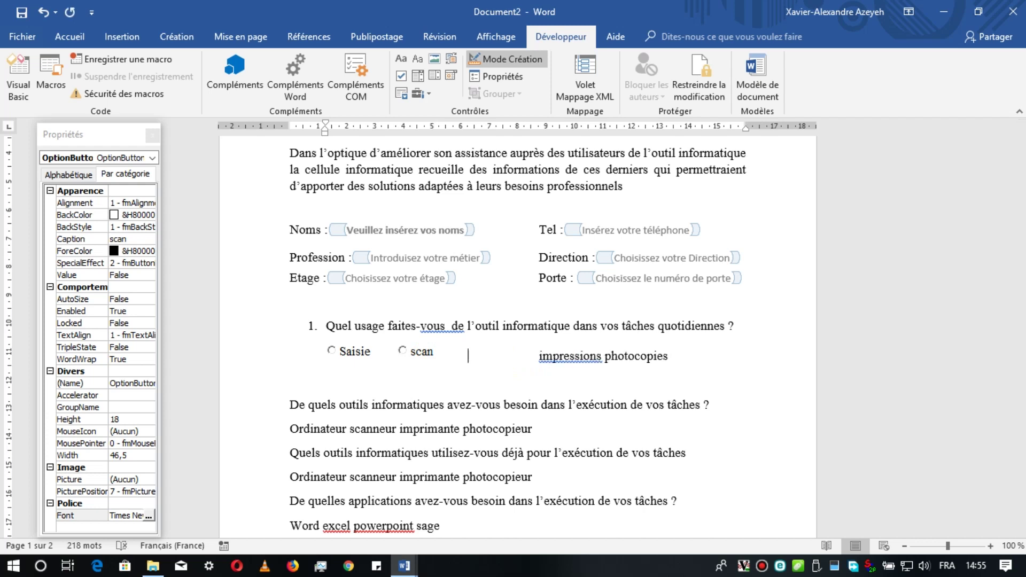
- Delete the plain-text word "impressions" from the answer line under question 1, leaving "photocopies"
click(537, 355)
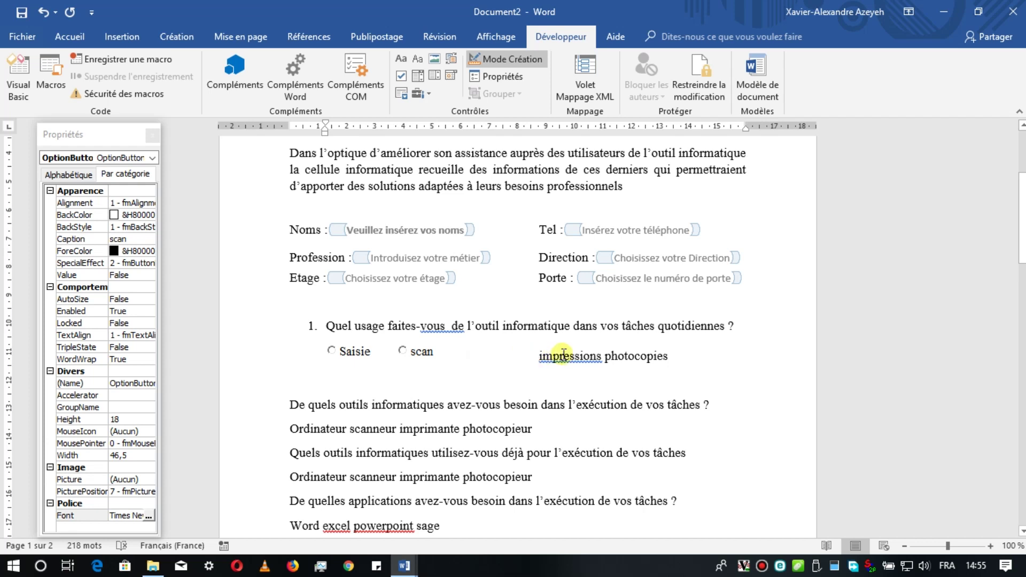
key(shift+Right)
key(shift+Right)
key(shift+Right)
key(shift+Right)
key(shift+Right)
key(shift+Right)
key(shift+Right)
key(shift+Right)
key(shift+Right)
key(shift+Right)
key(shift+Right)
key(shift+Right)
key(shift+Right)
key(shift+Right)
key(shift+Right)
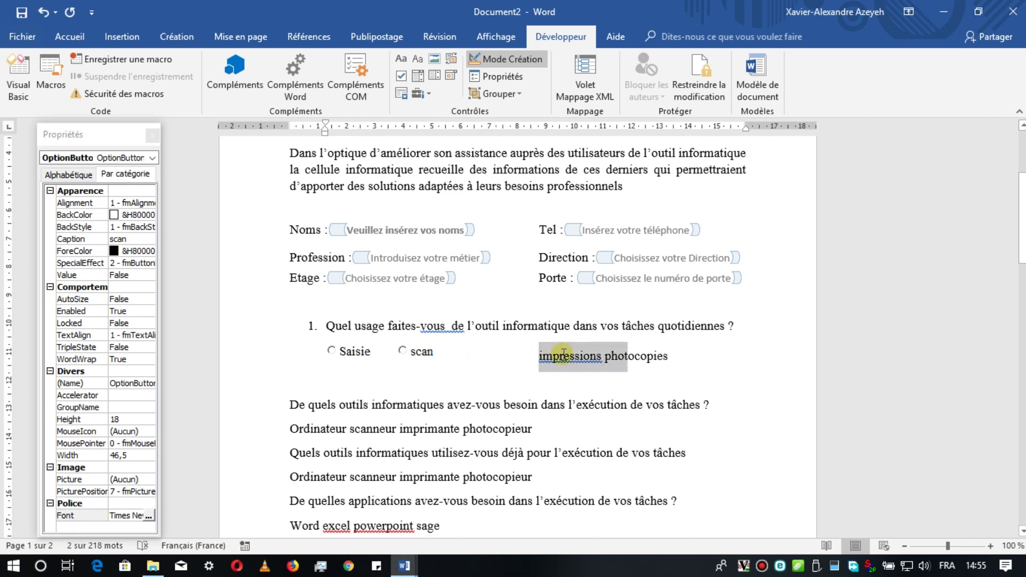
key(shift+Left)
key(shift+Left)
key(shift+Left)
key(shift+Left)
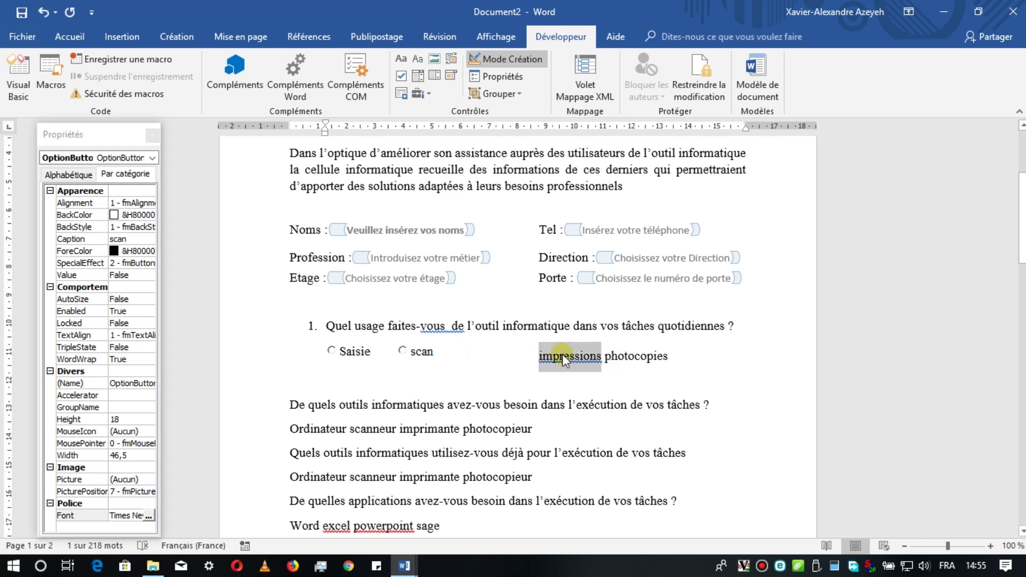
key(Delete)
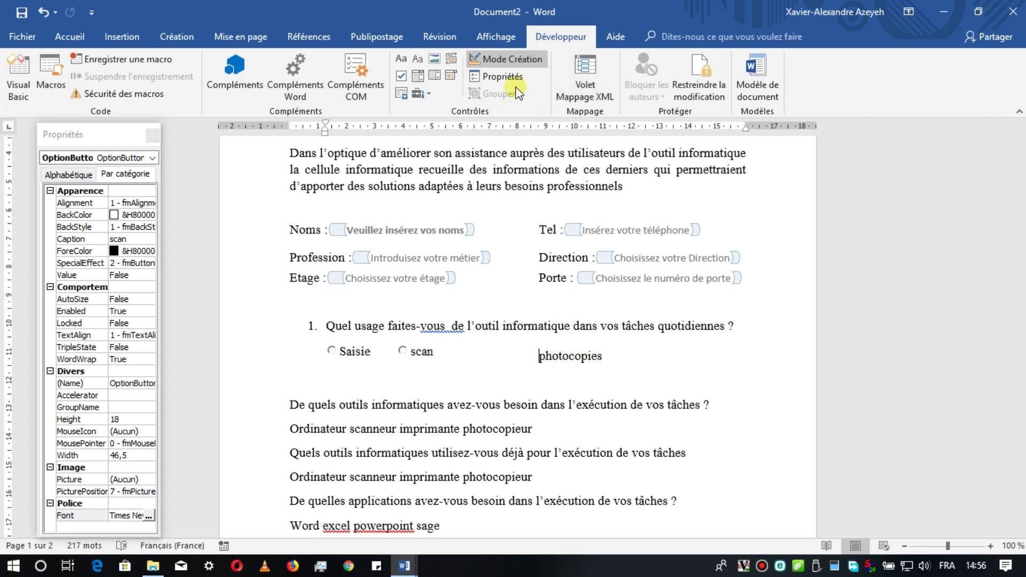
- Insert an ActiveX option button before "photocopies" on question 1's answer line and set its caption to "impressions"
click(429, 94)
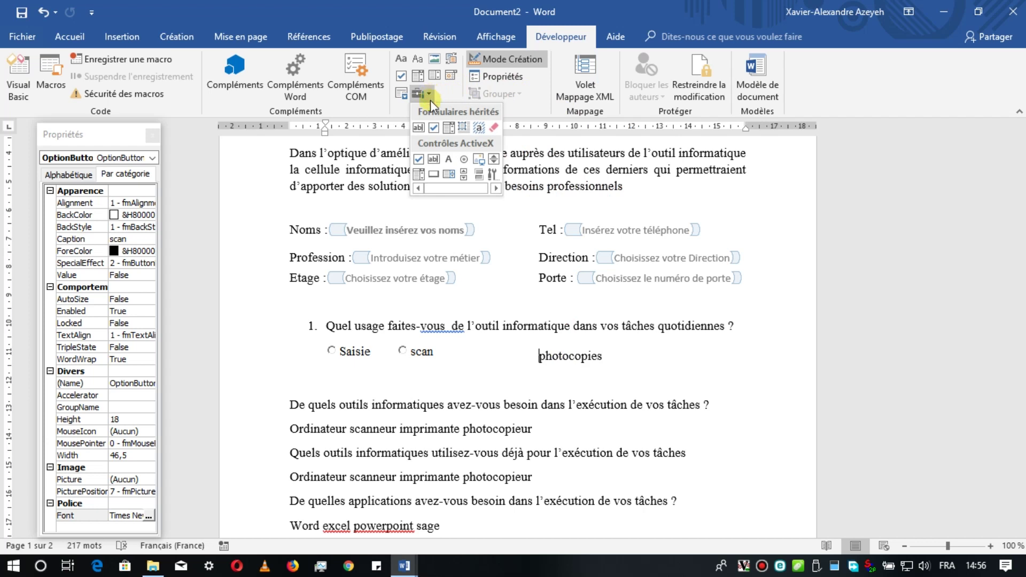
click(464, 160)
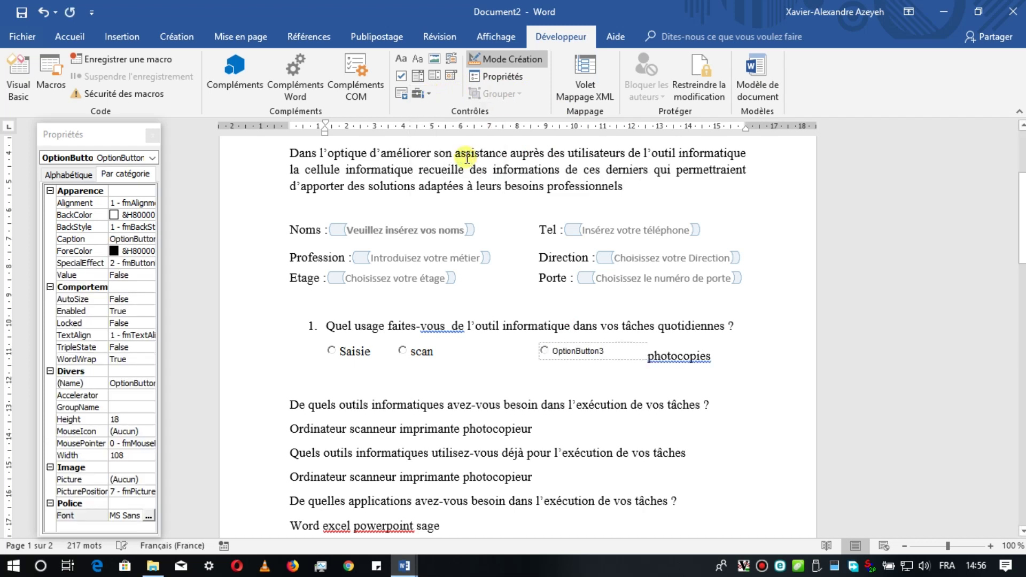
click(67, 174)
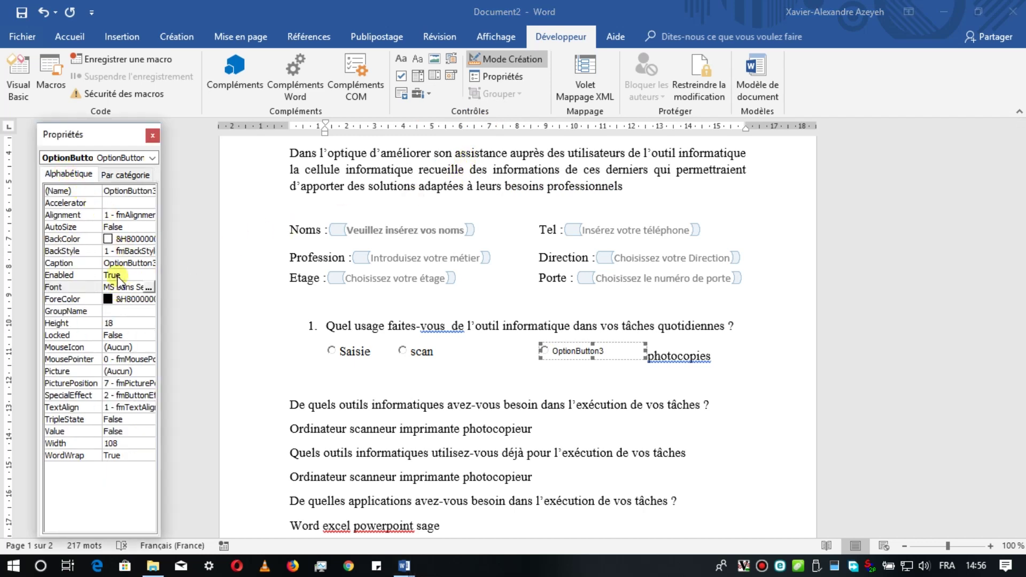
click(128, 263)
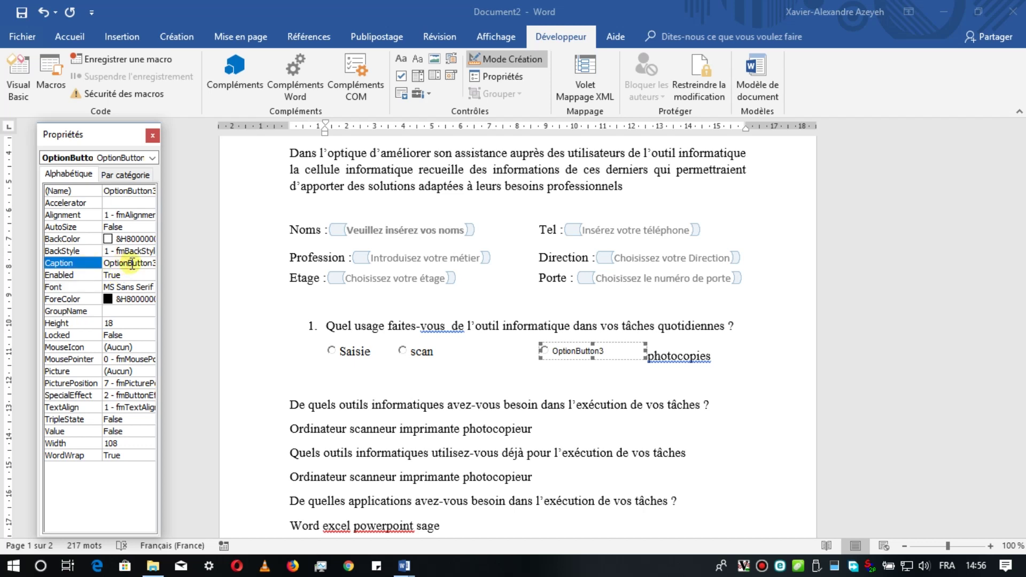
click(131, 263)
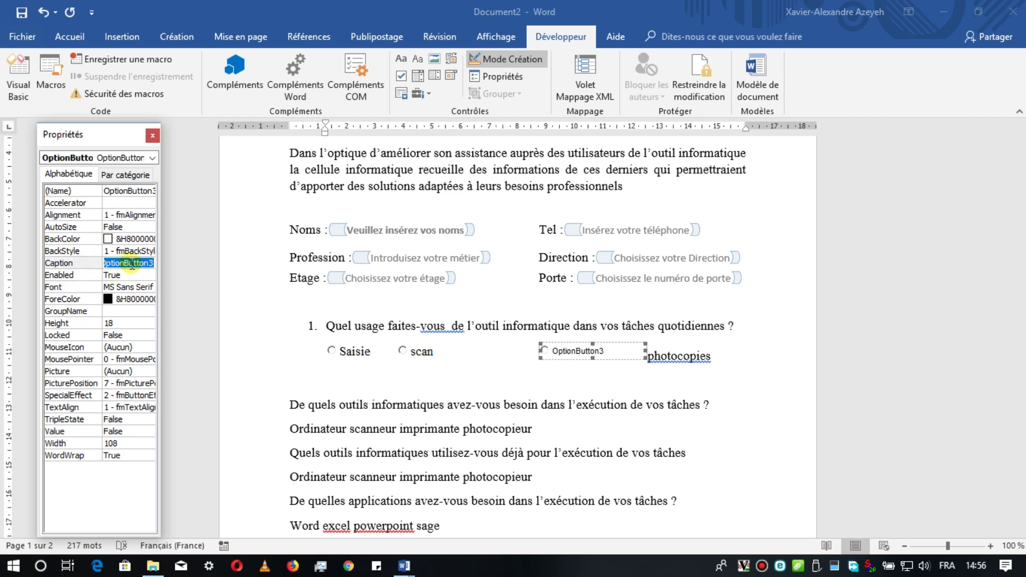
text(impressions)
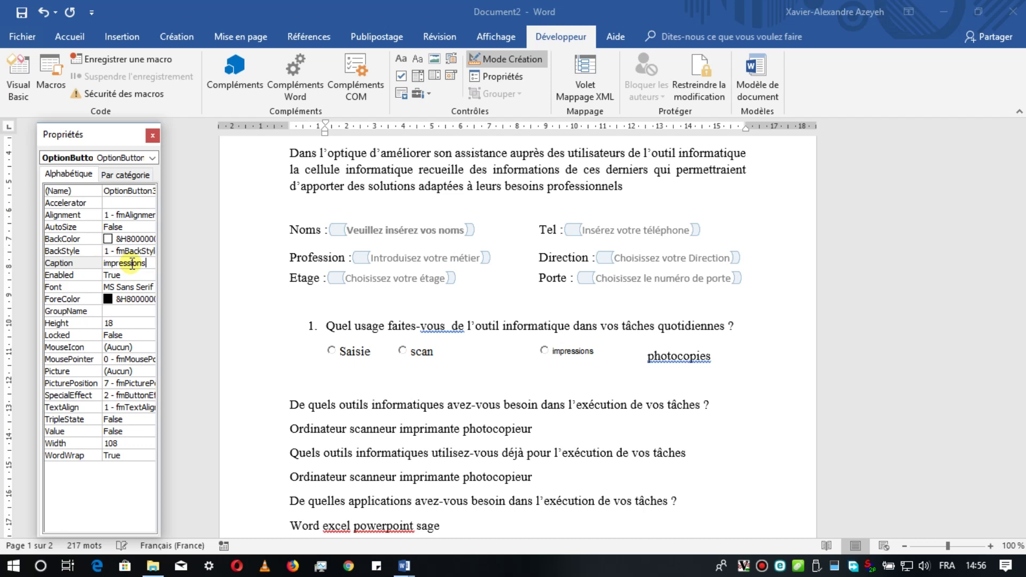
- Set the "impressions" option button's font to Times New Roman, style Normal, size 13
click(132, 176)
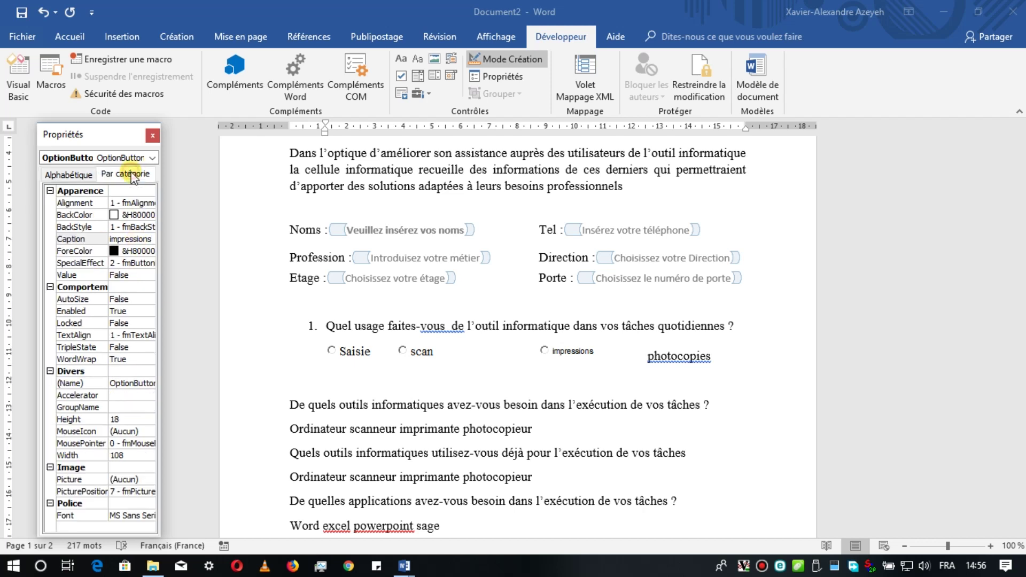
click(130, 515)
click(147, 516)
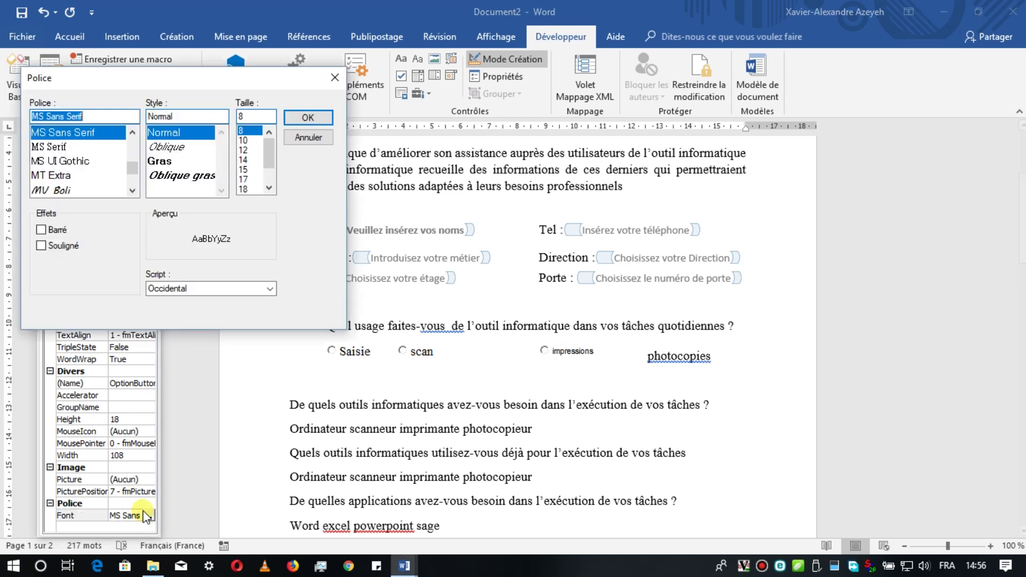
text(ti)
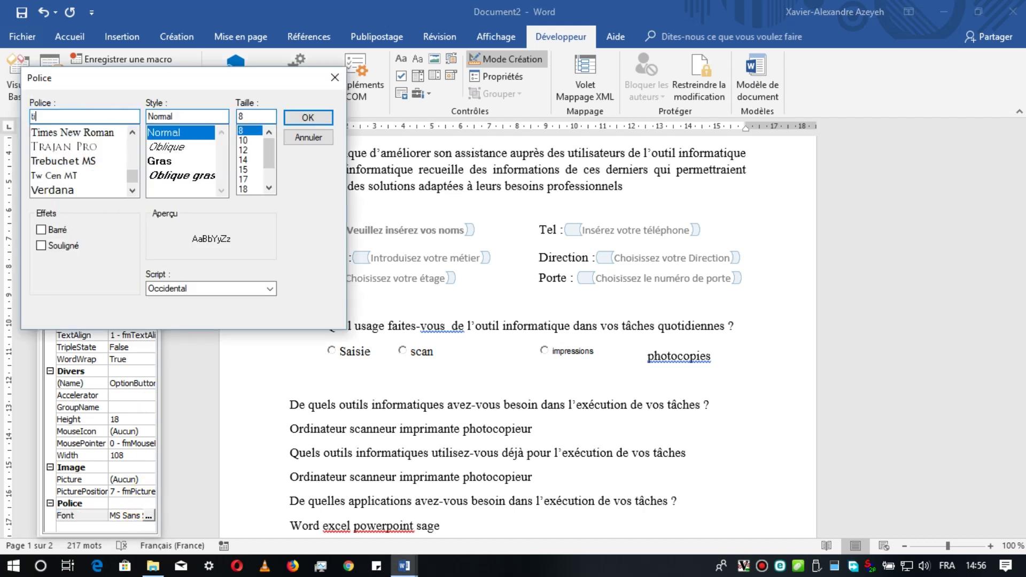
click(63, 133)
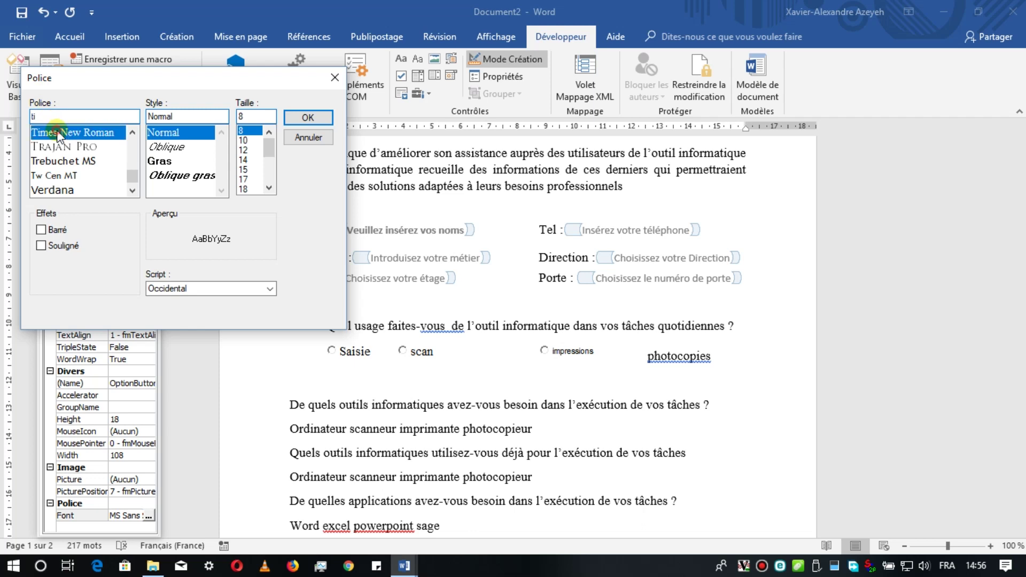
click(160, 132)
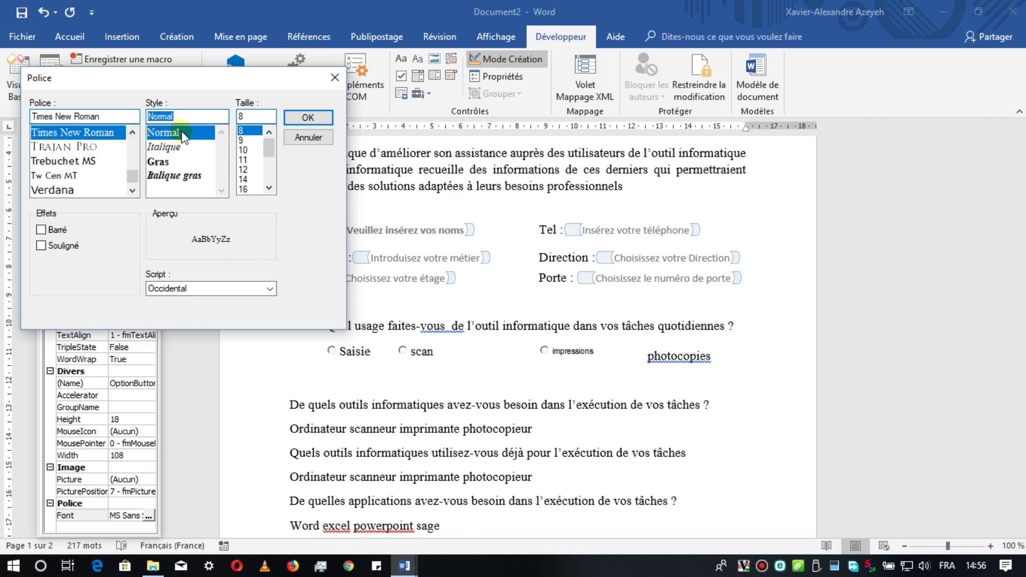
click(255, 115)
text(13)
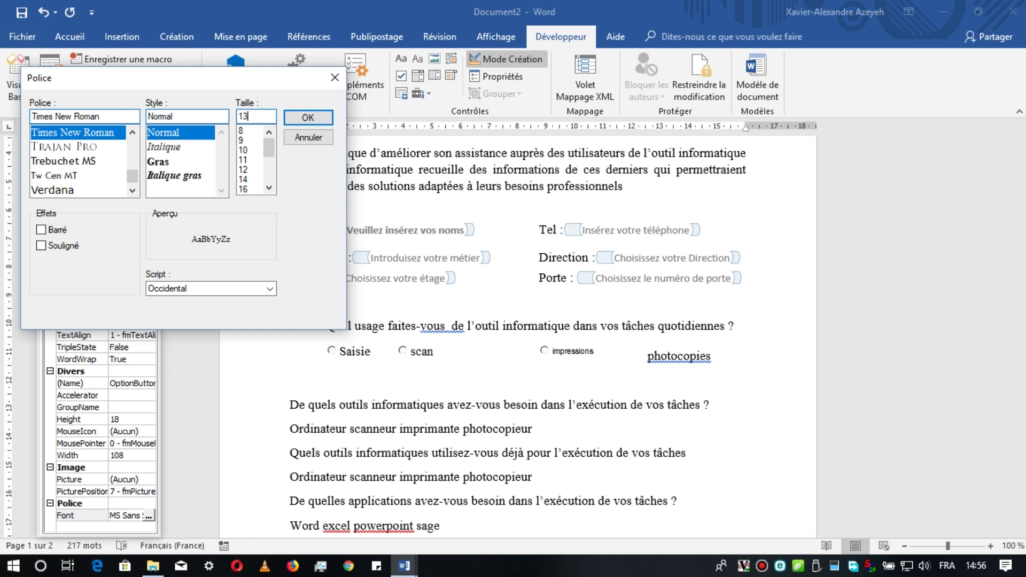
click(299, 119)
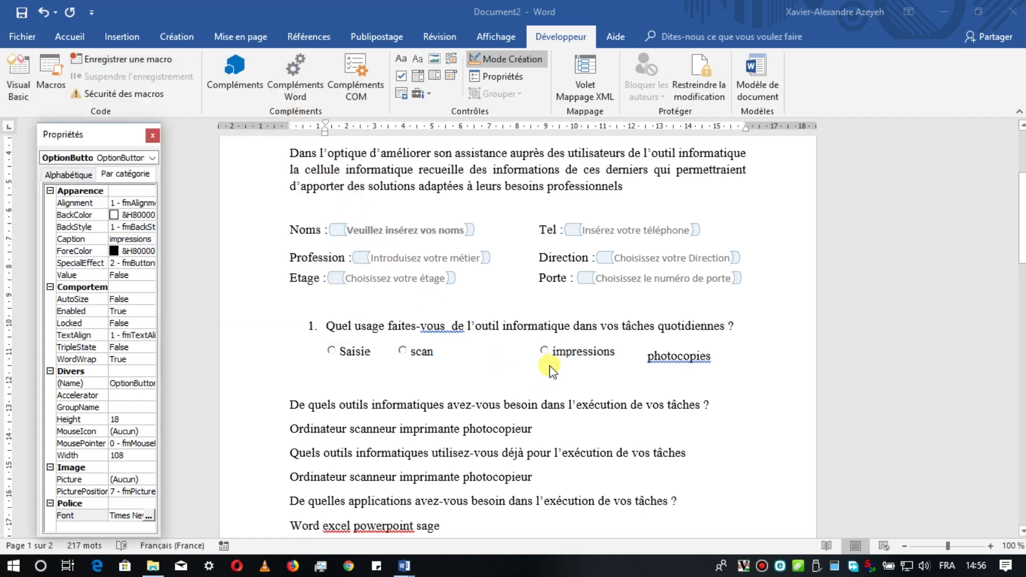
- Narrow the "impressions" option button so that its frame closely fits its caption
click(544, 351)
drag(645, 354, 617, 353)
click(568, 385)
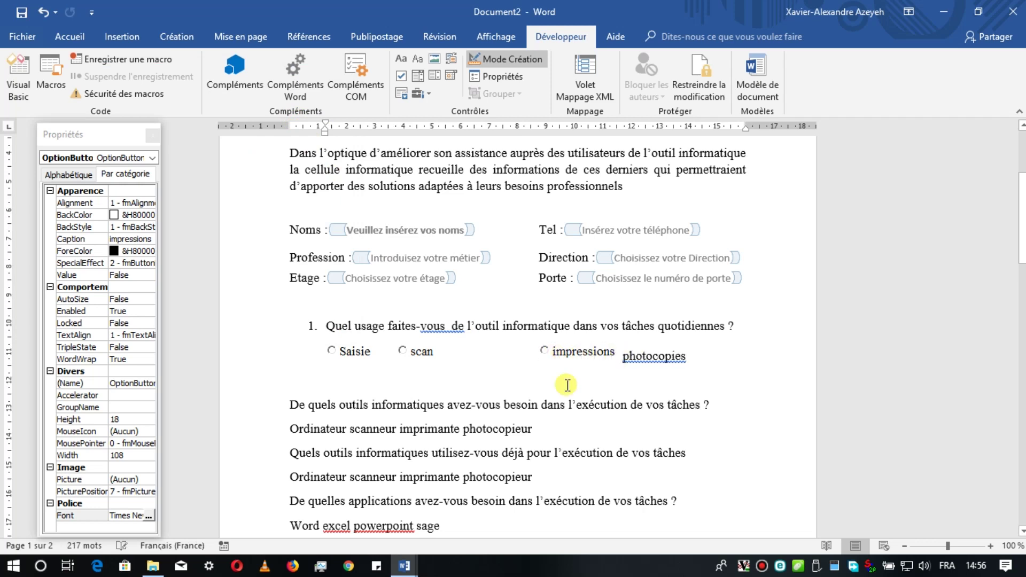
- Replace the excess spacing between the "scan" and "impressions" option buttons with a single tab
click(433, 353)
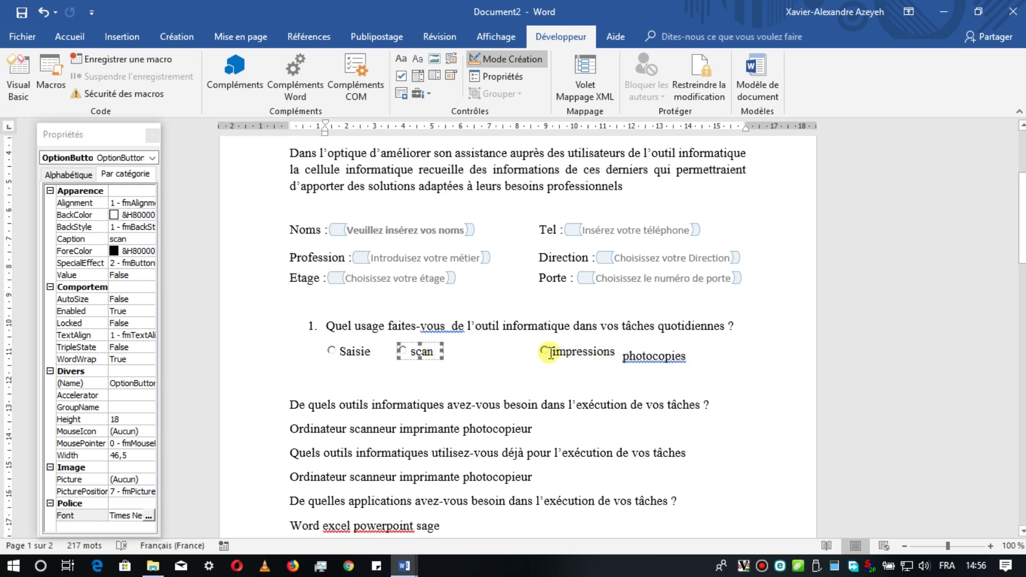
click(532, 353)
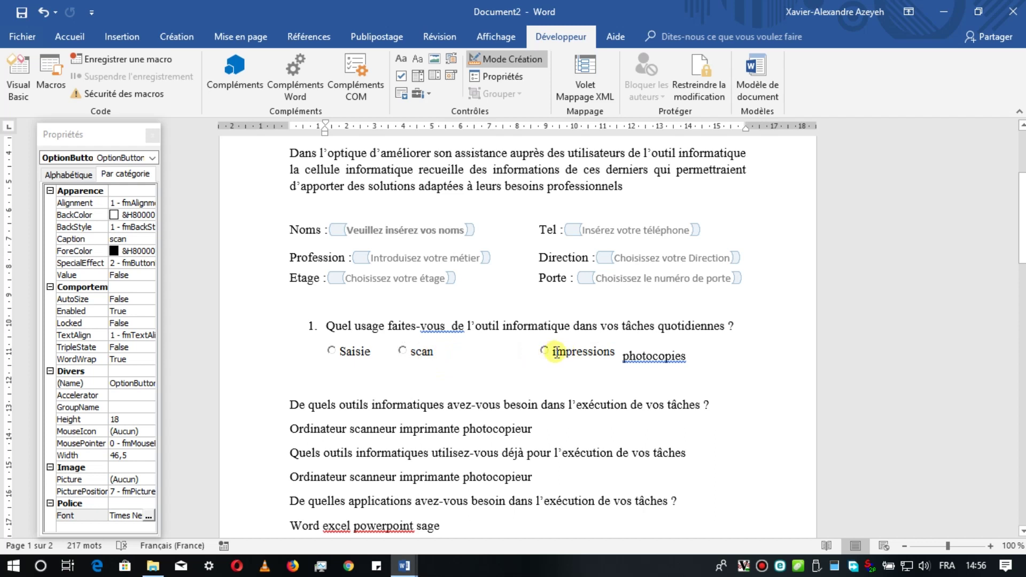
key(BackSpace)
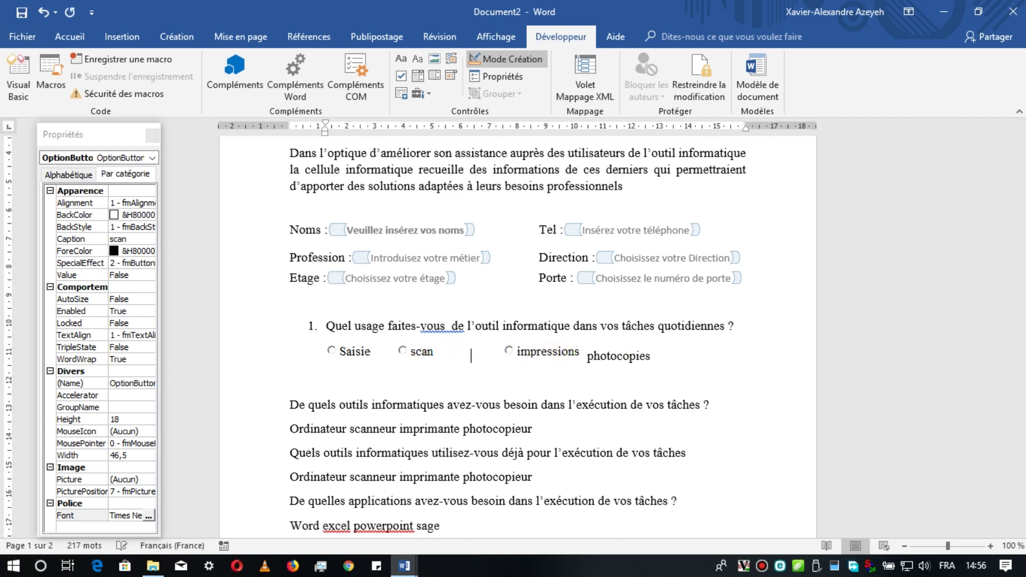
key(BackSpace)
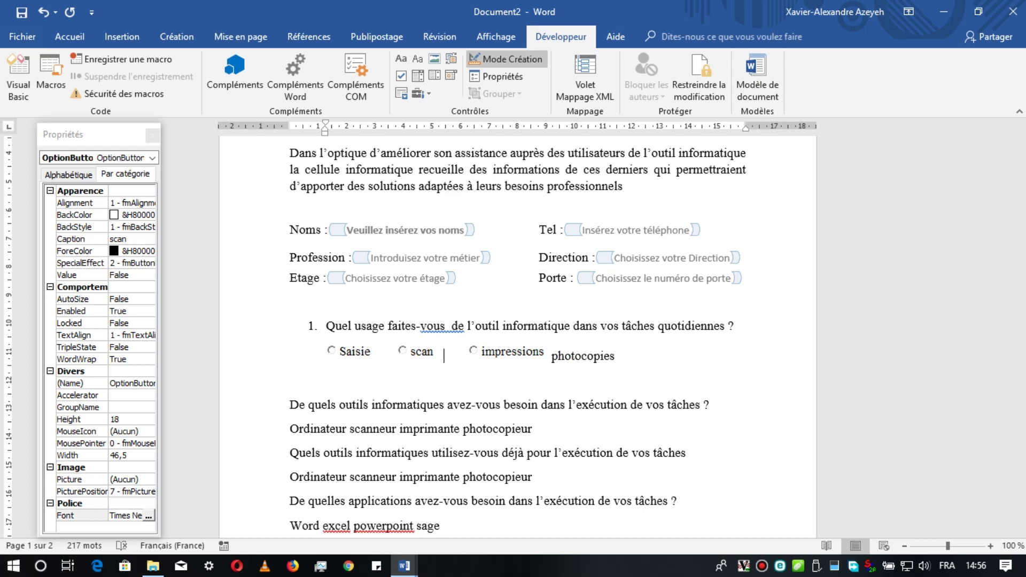
key(Delete)
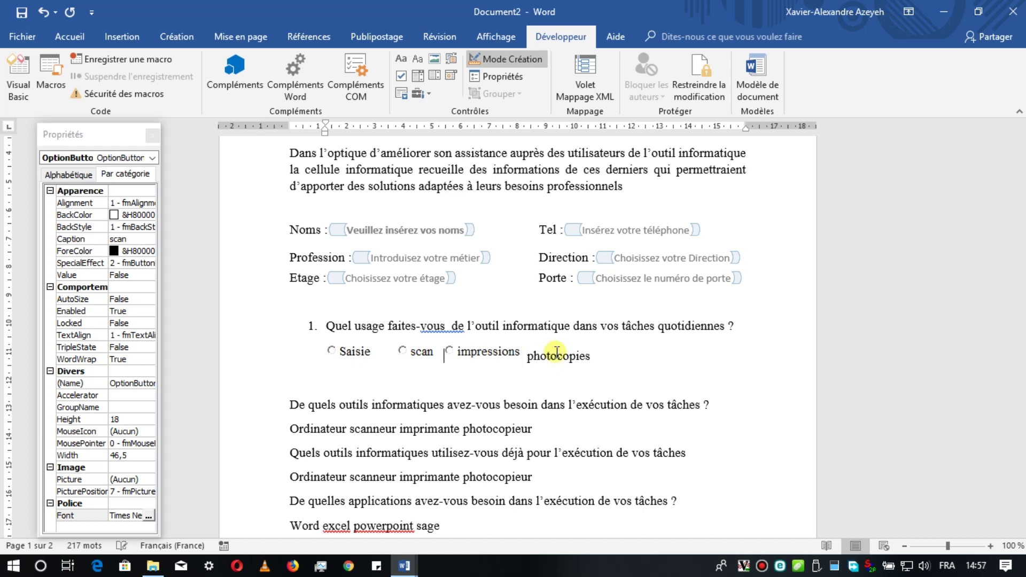
key(Tab)
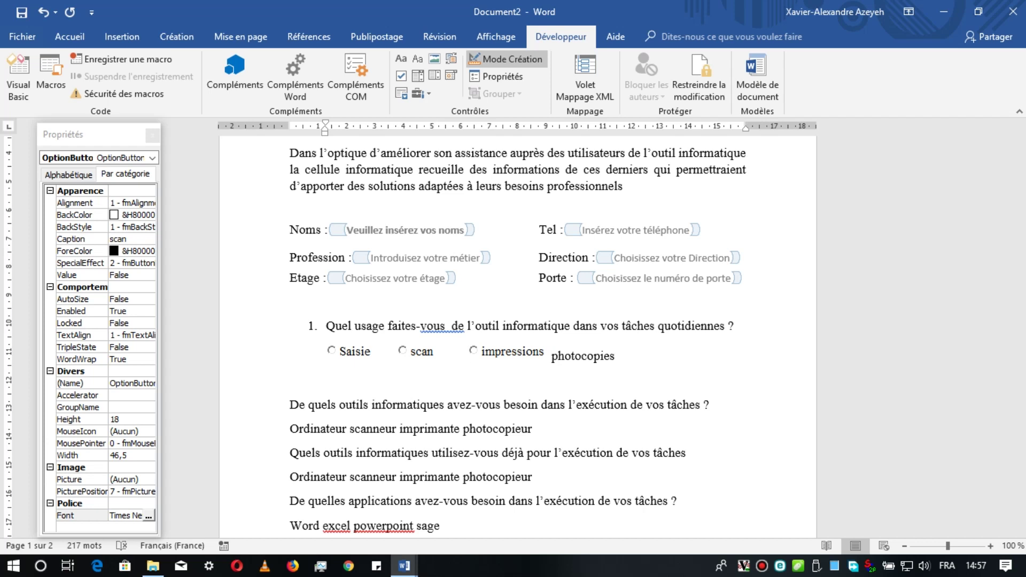
- Replace the plain-text word "photocopies" on question 1's answer line with a tab and an ActiveX option button
click(556, 353)
click(557, 353)
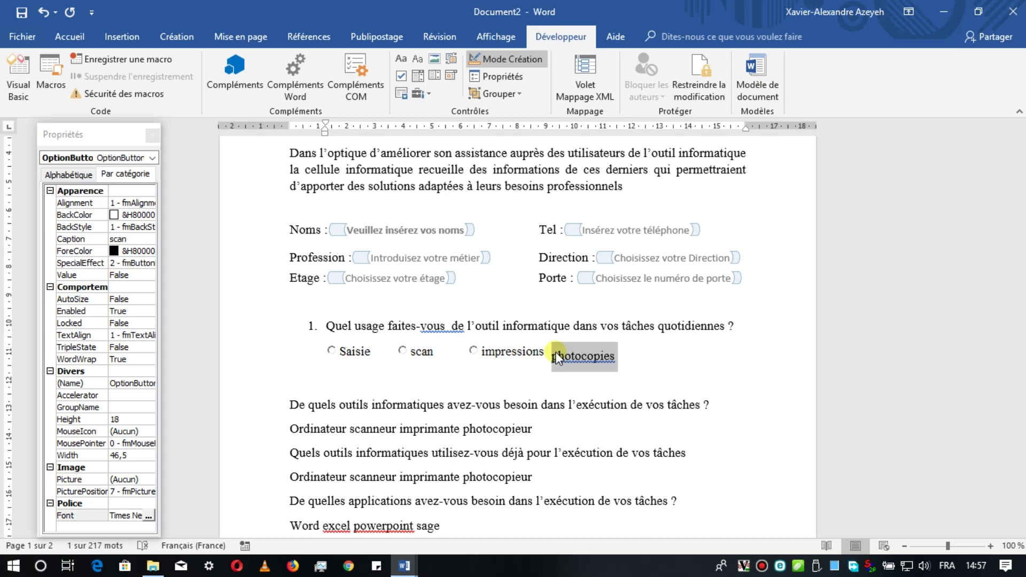
key(Delete)
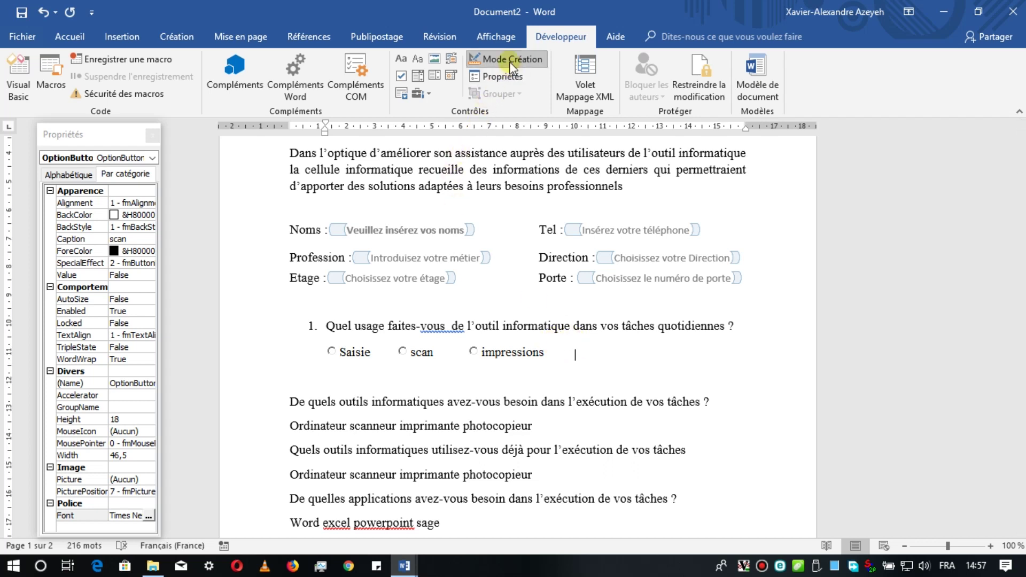
click(429, 94)
click(463, 158)
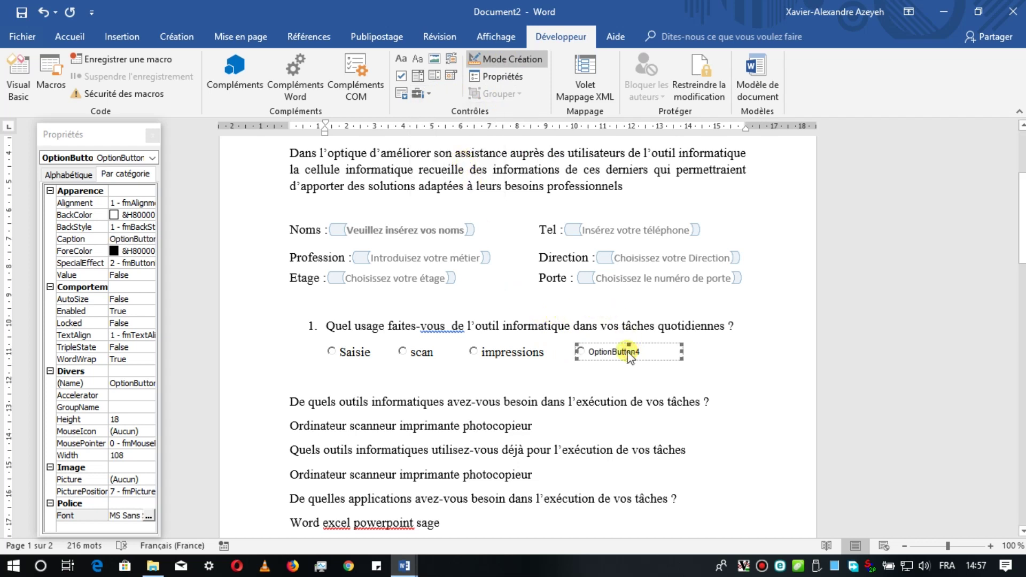
- Set the caption of the new option button after "impressions" to "photocopies"
click(96, 139)
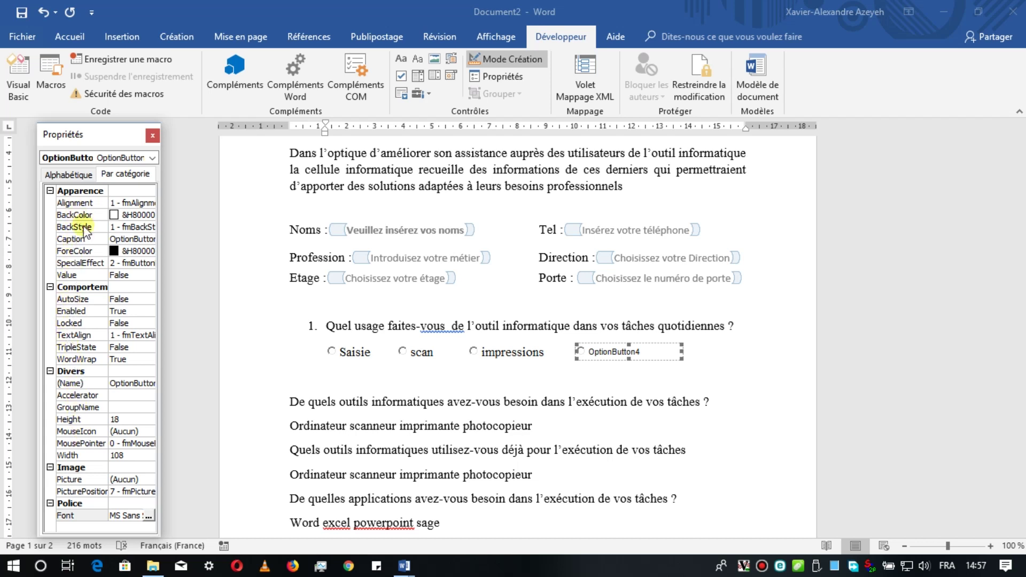
click(69, 174)
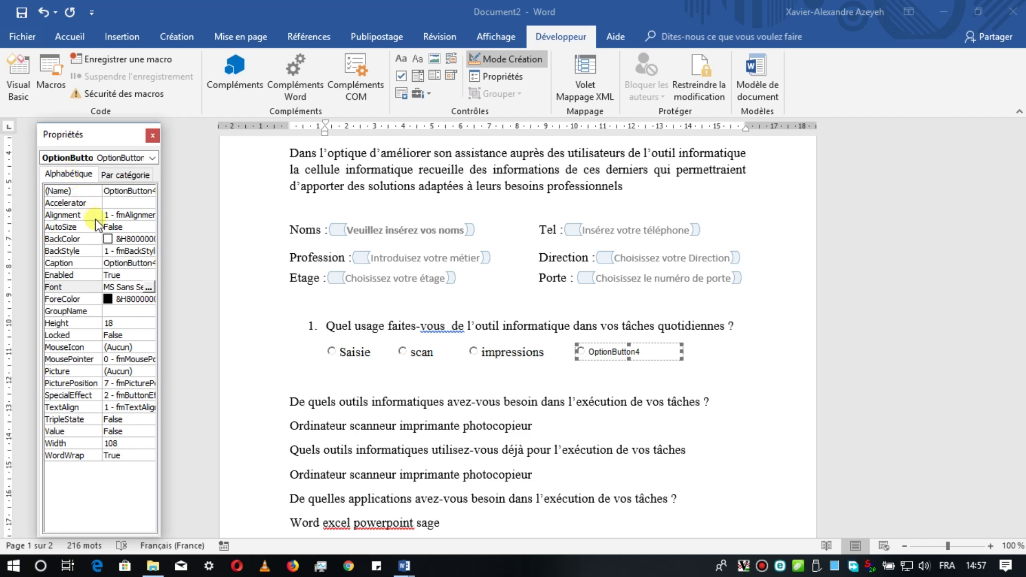
click(111, 261)
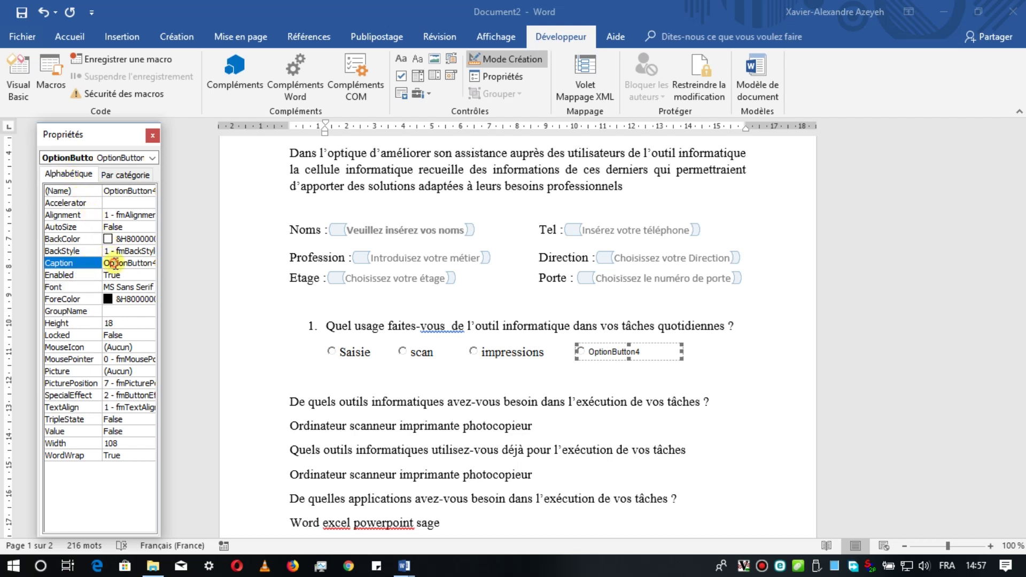
double_click(124, 263)
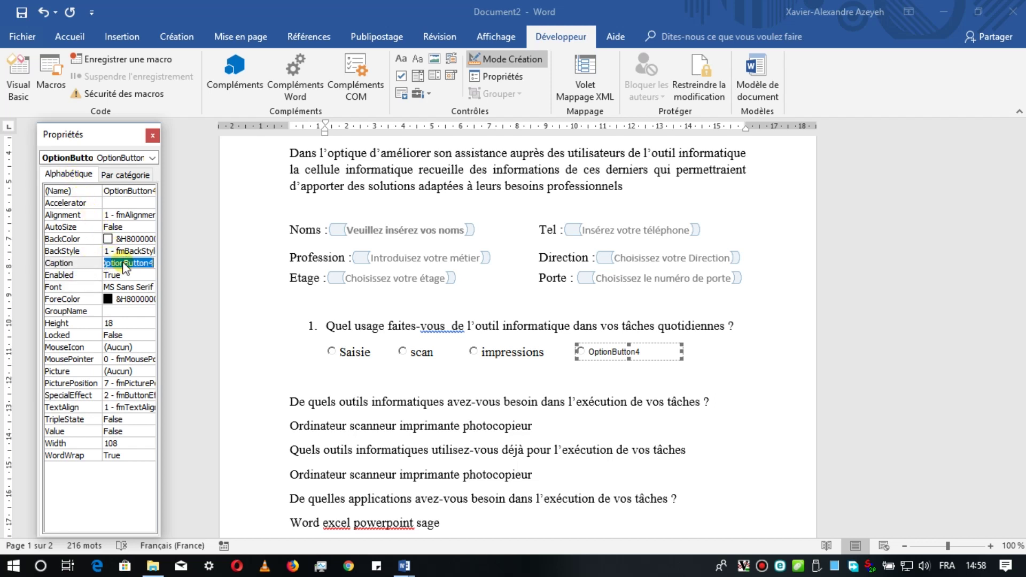
text(photocopies)
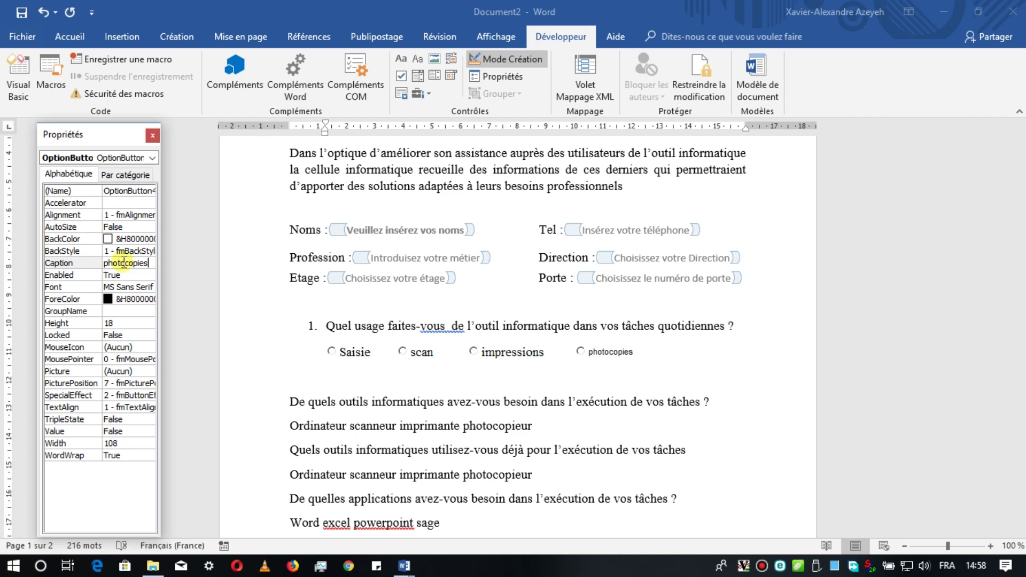
- Set the "photocopies" option button's font to Times New Roman, style Normal, size 13
click(125, 175)
click(131, 516)
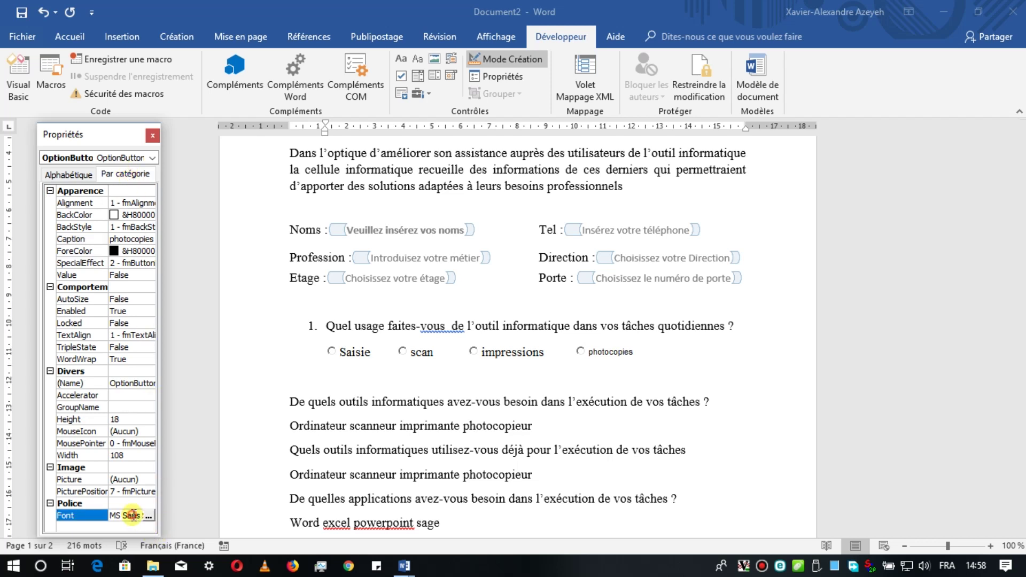
click(148, 515)
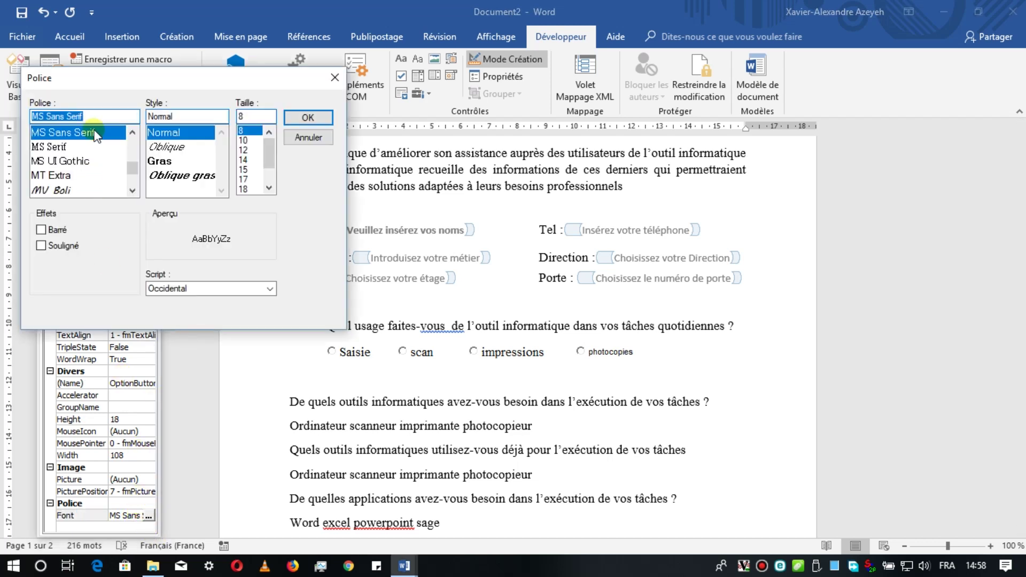
text(time)
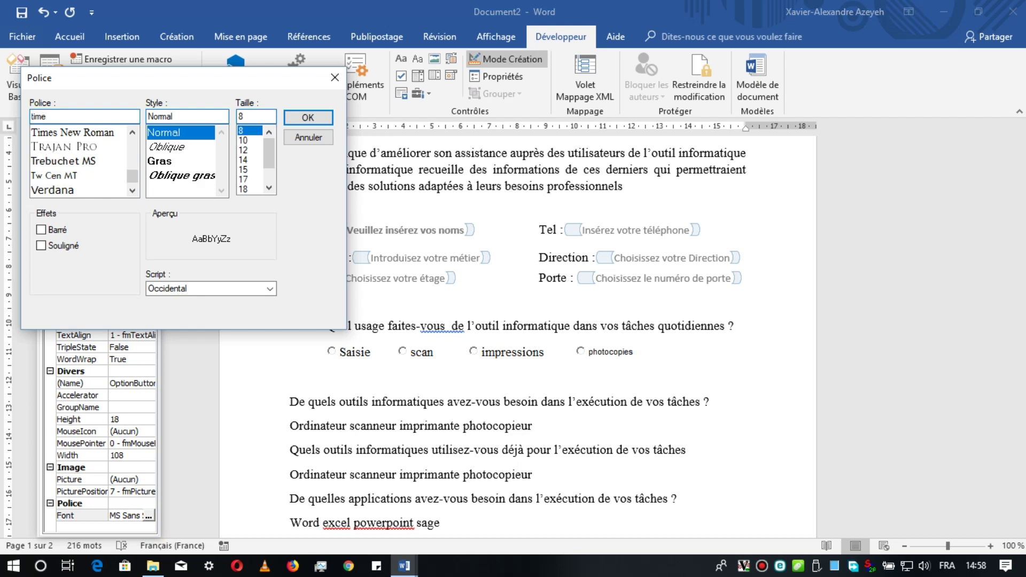
click(74, 132)
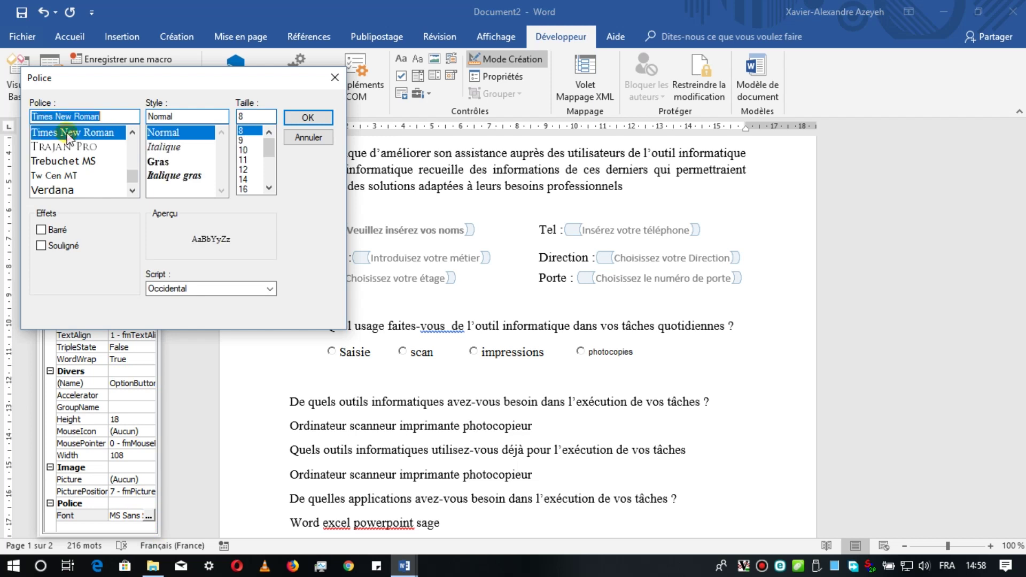
click(189, 134)
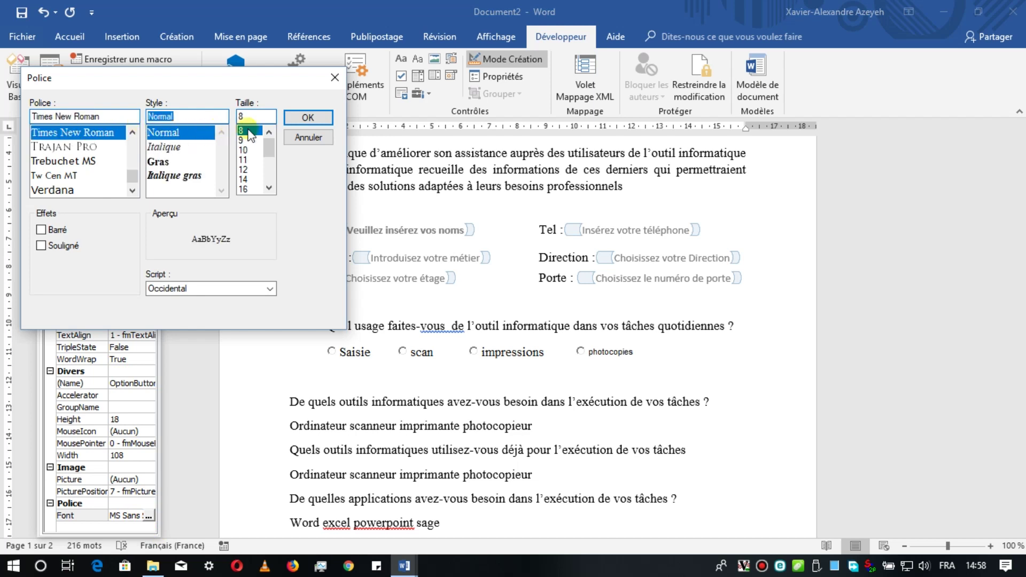
click(260, 116)
text(13)
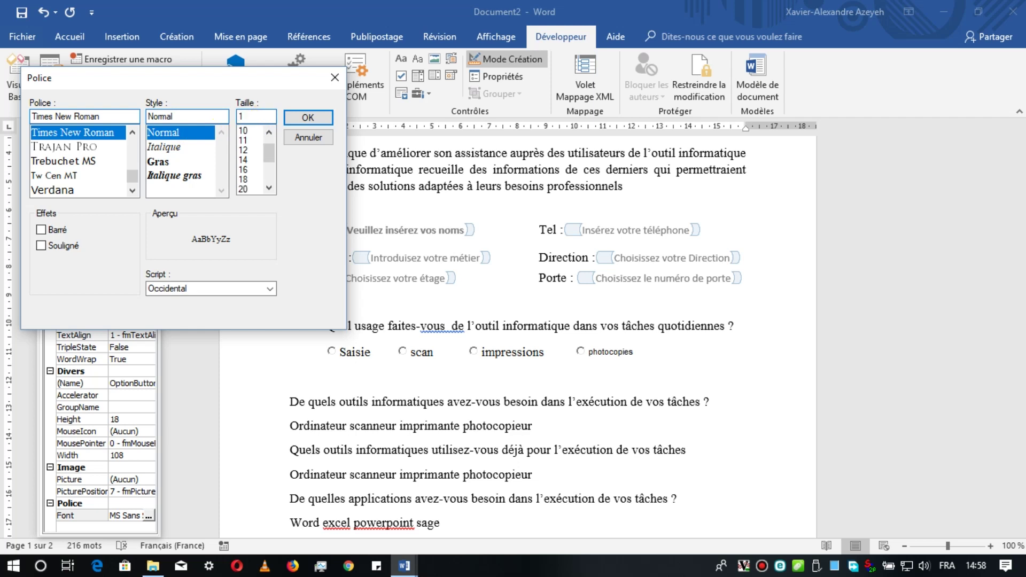
click(303, 118)
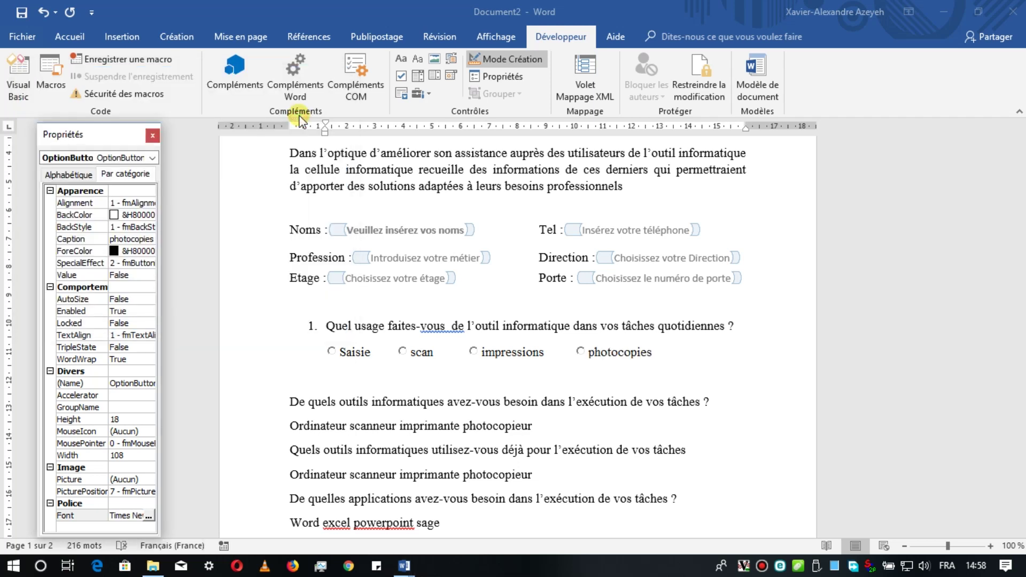
- Turn off Design Mode and accept the grammar correction "vous de" for the flagged spacing in question 1
click(338, 229)
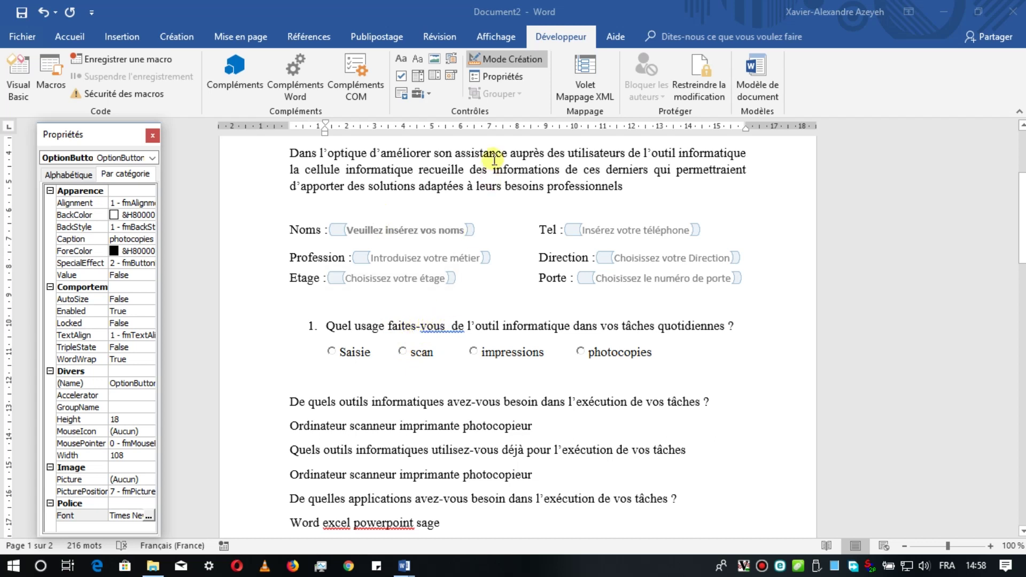
click(512, 59)
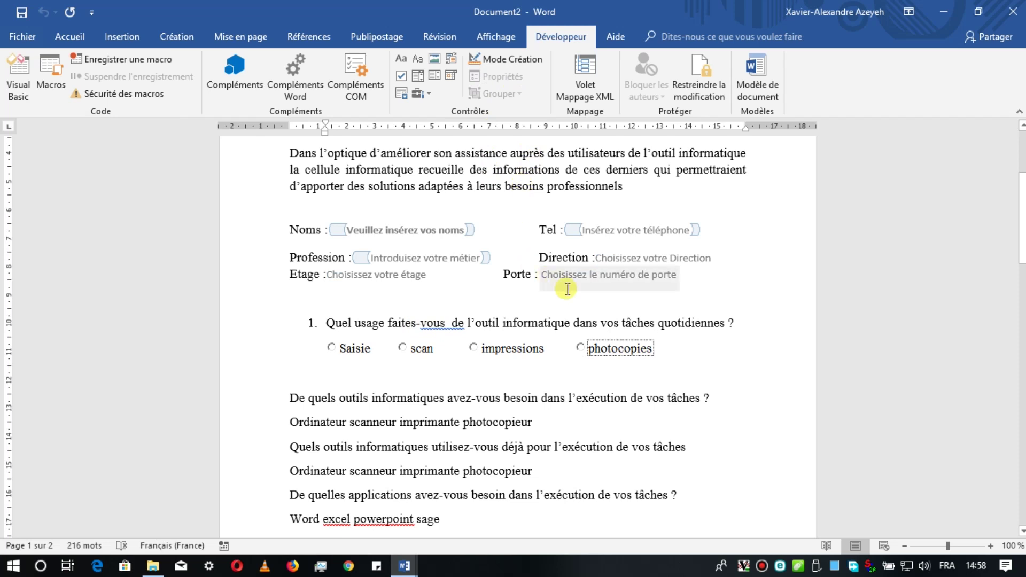
right_click(437, 321)
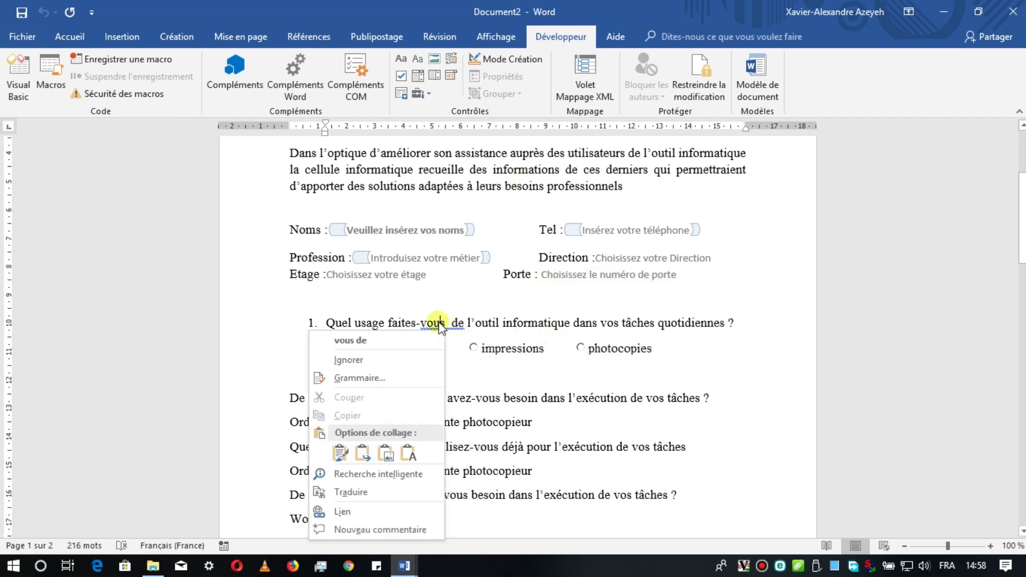
click(353, 339)
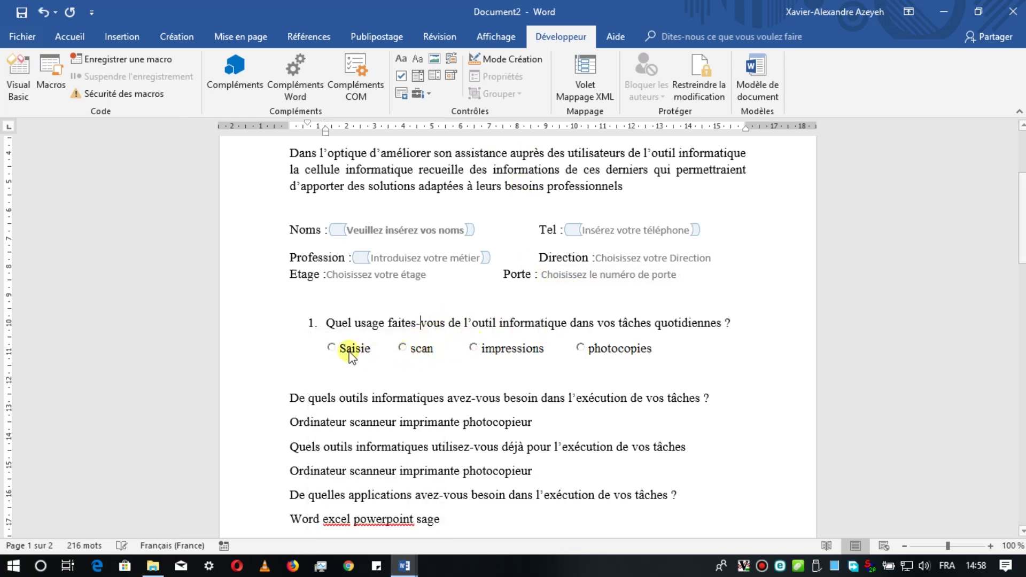
- Test question 1's option buttons by selecting "Saisie", "scan", "impressions" and "photocopies" repeatedly in different orders
click(332, 348)
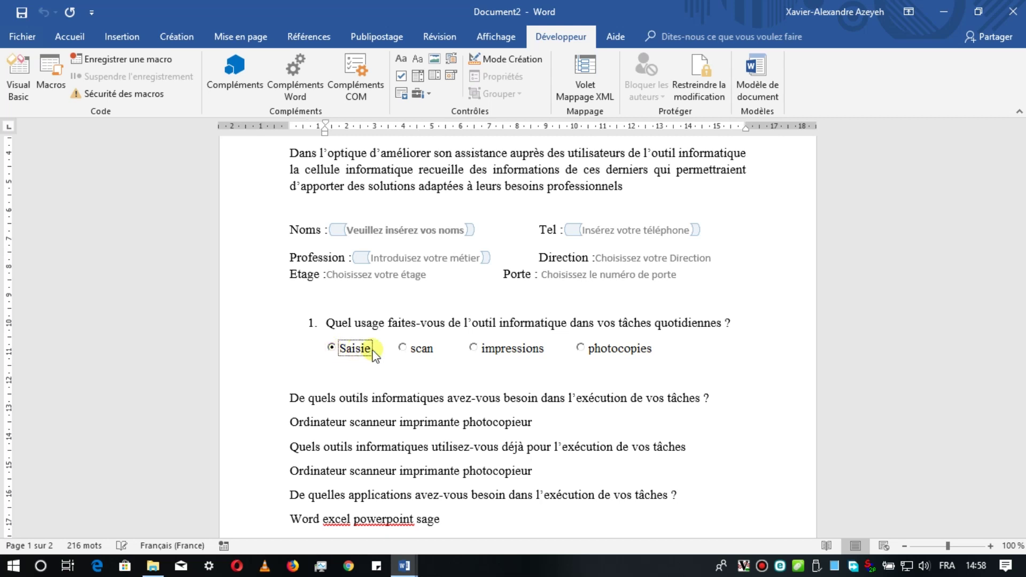
click(409, 349)
click(474, 347)
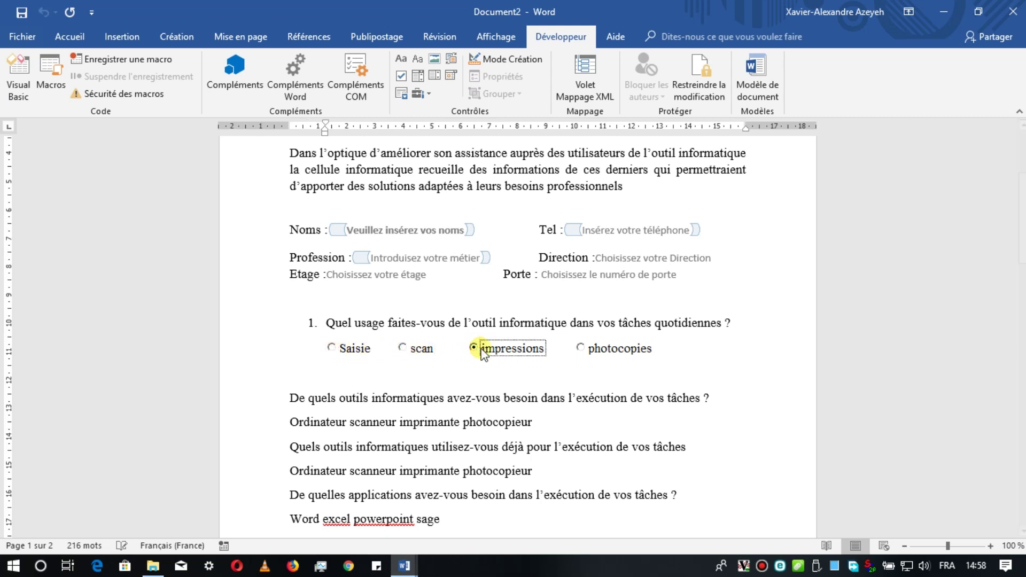
click(582, 349)
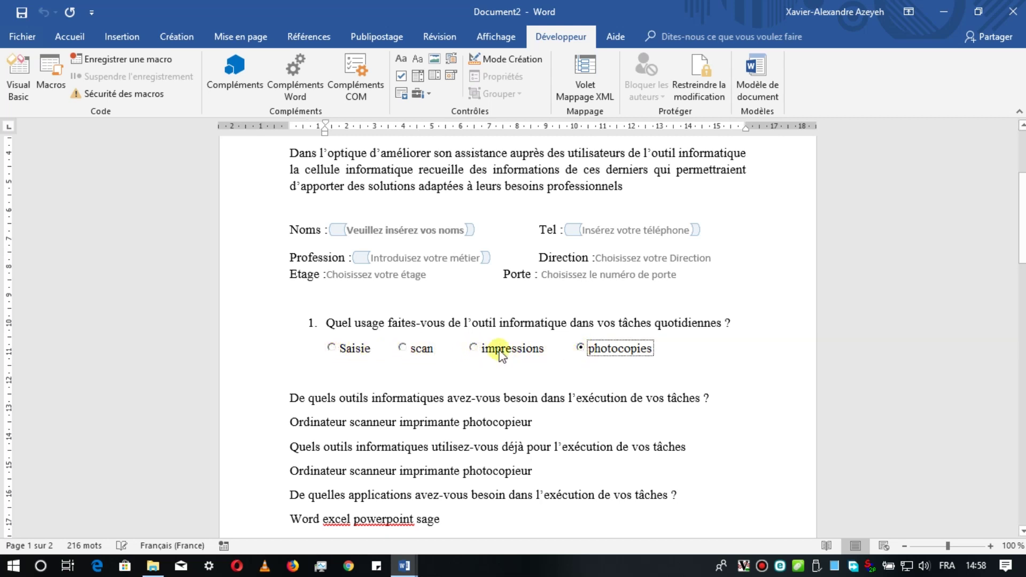
click(472, 349)
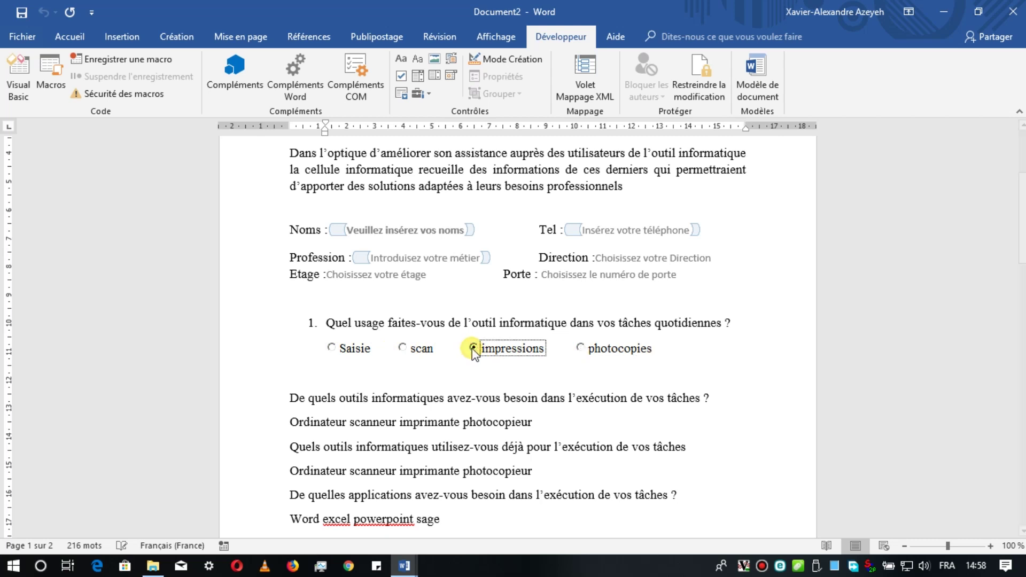
click(402, 348)
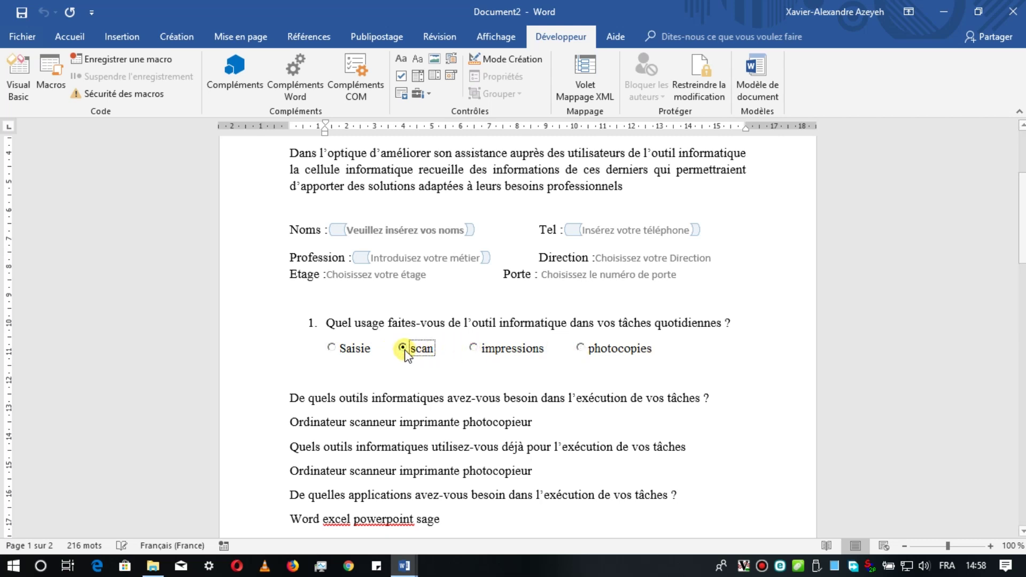
click(362, 322)
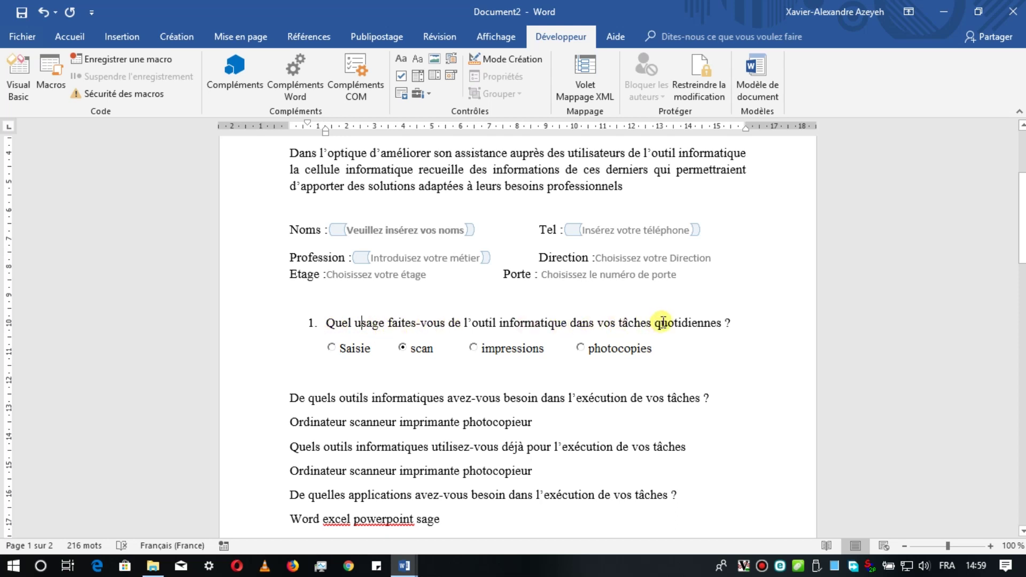
click(580, 348)
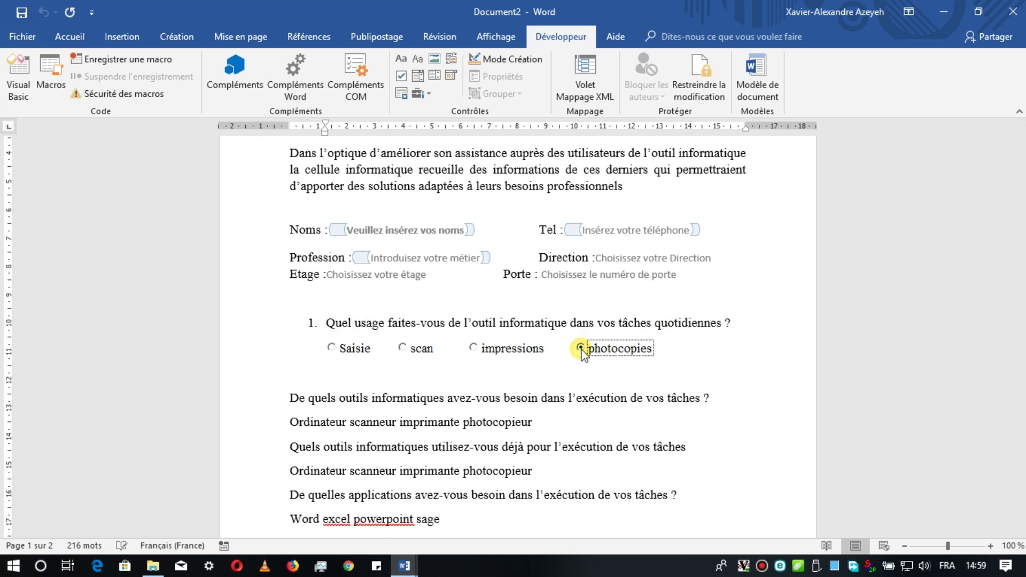
click(473, 349)
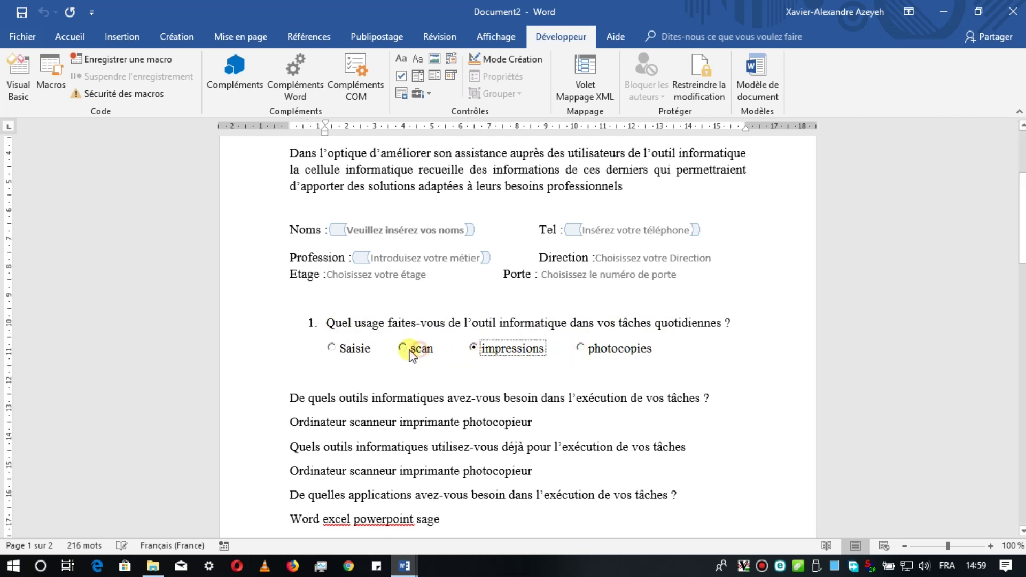
click(419, 349)
click(345, 353)
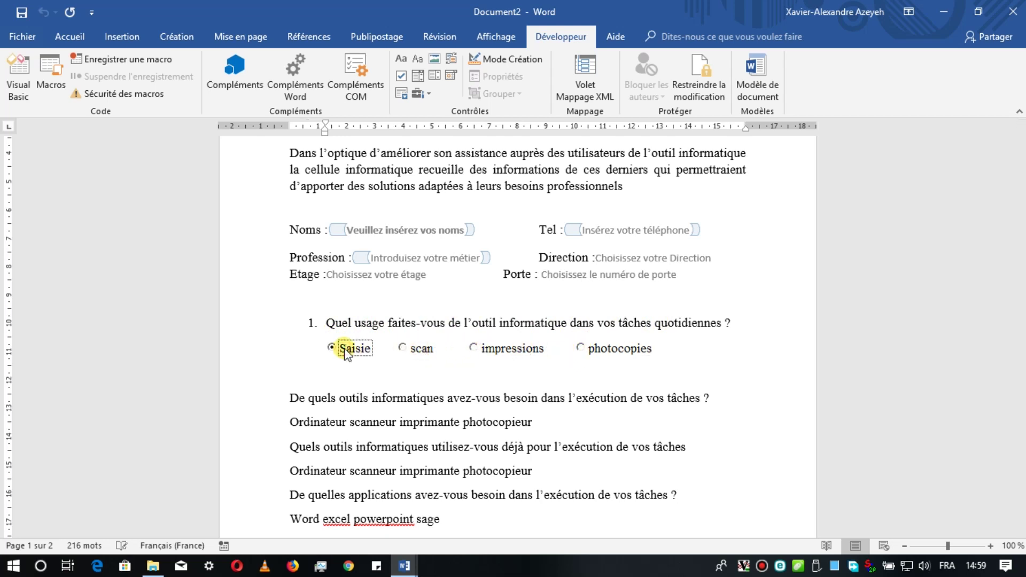
click(408, 350)
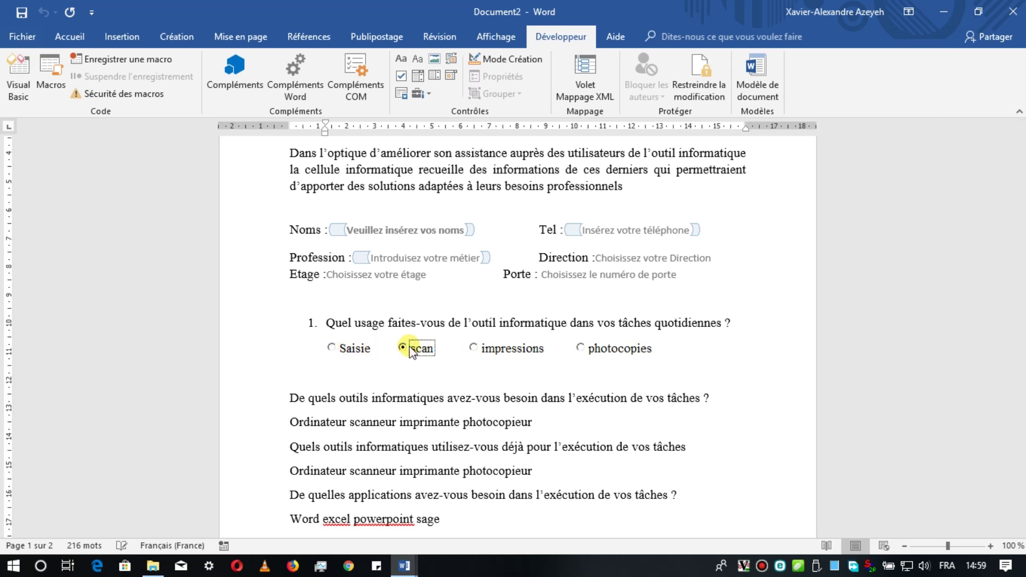
click(511, 350)
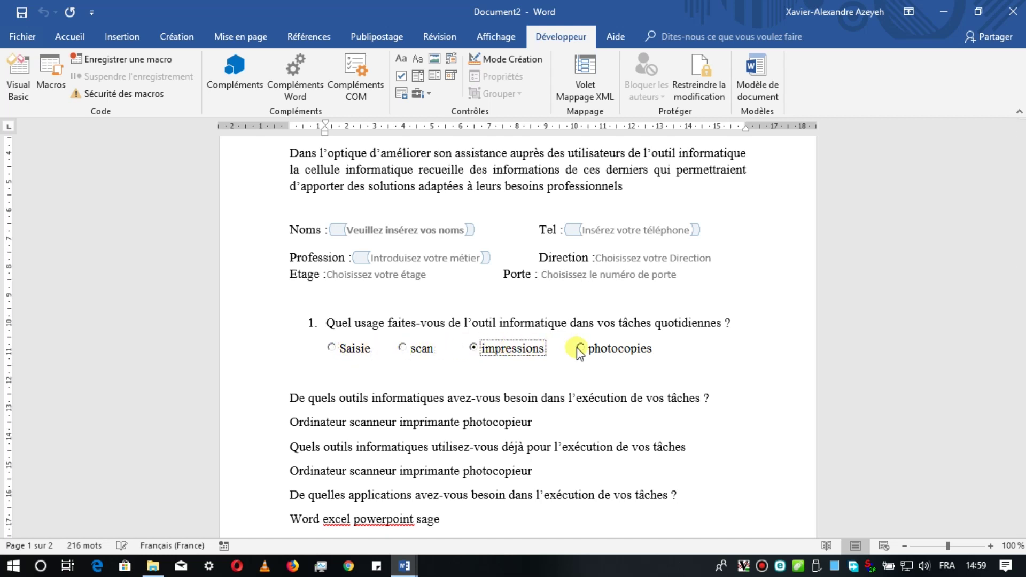
click(606, 350)
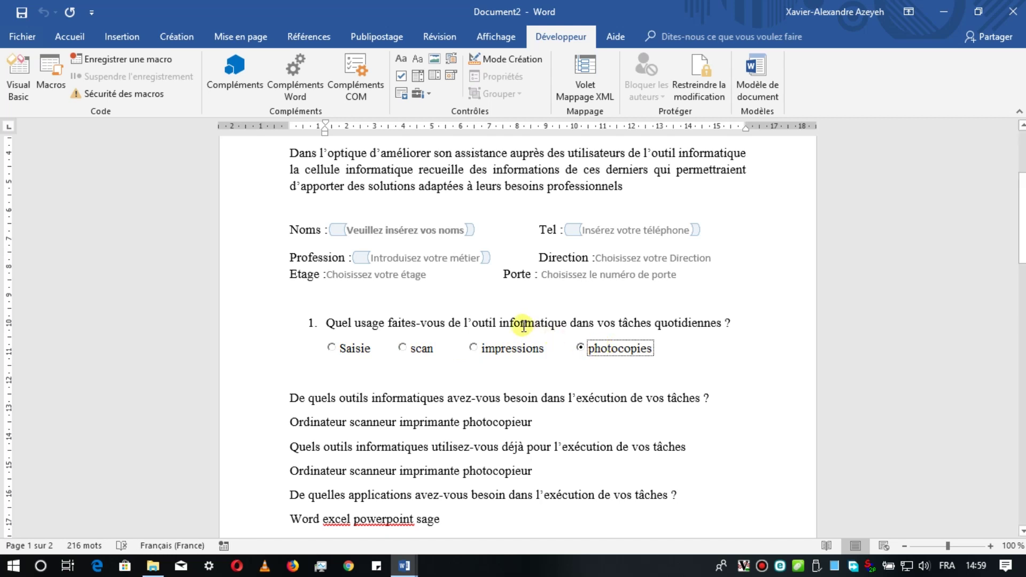
click(491, 351)
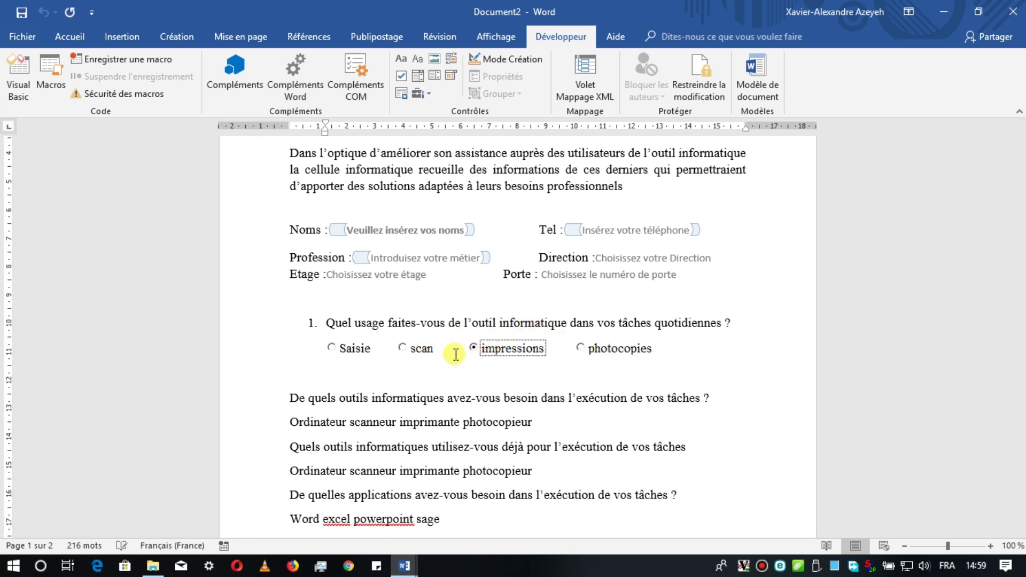
click(423, 350)
click(357, 350)
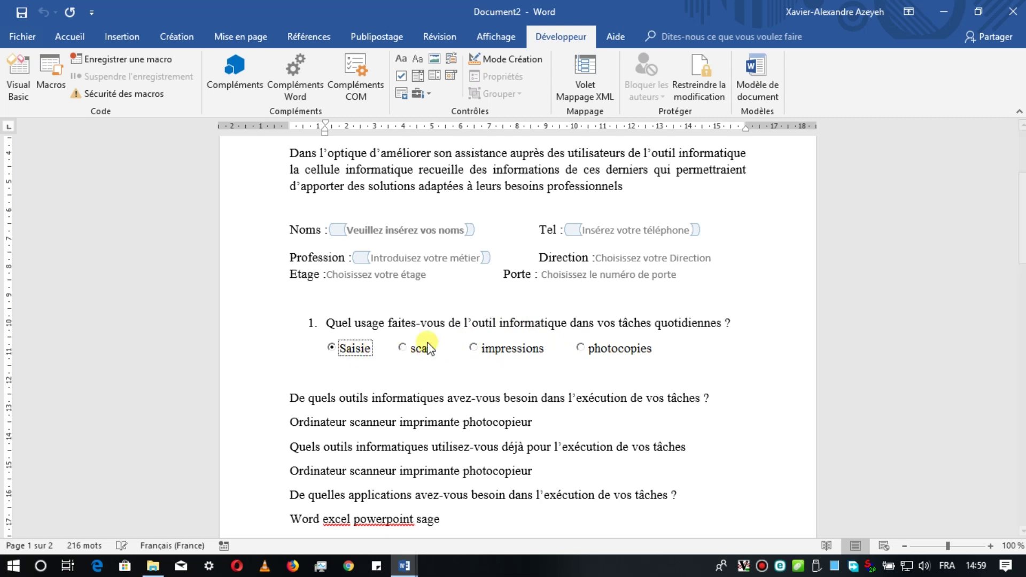
click(616, 353)
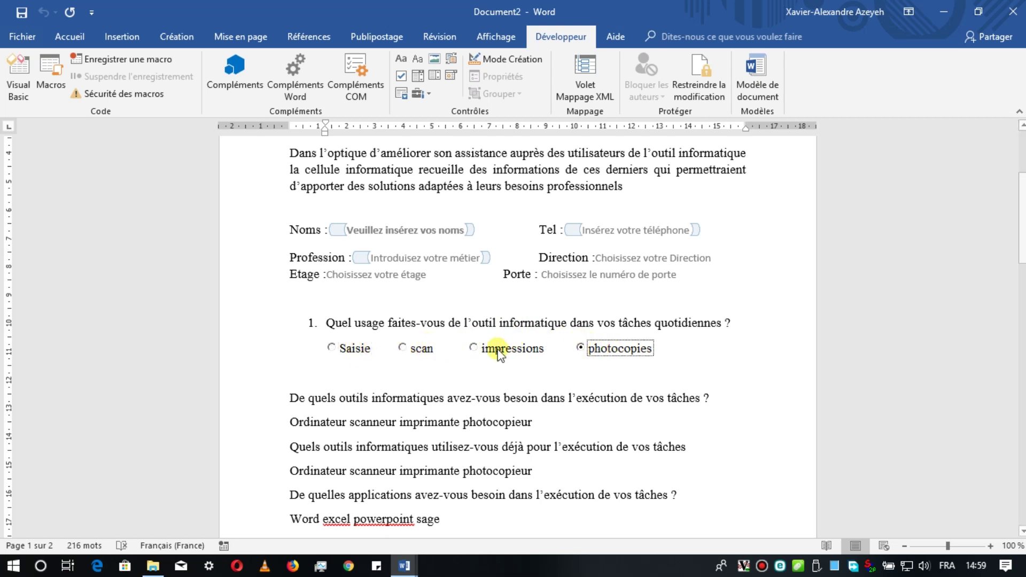
click(479, 353)
click(422, 351)
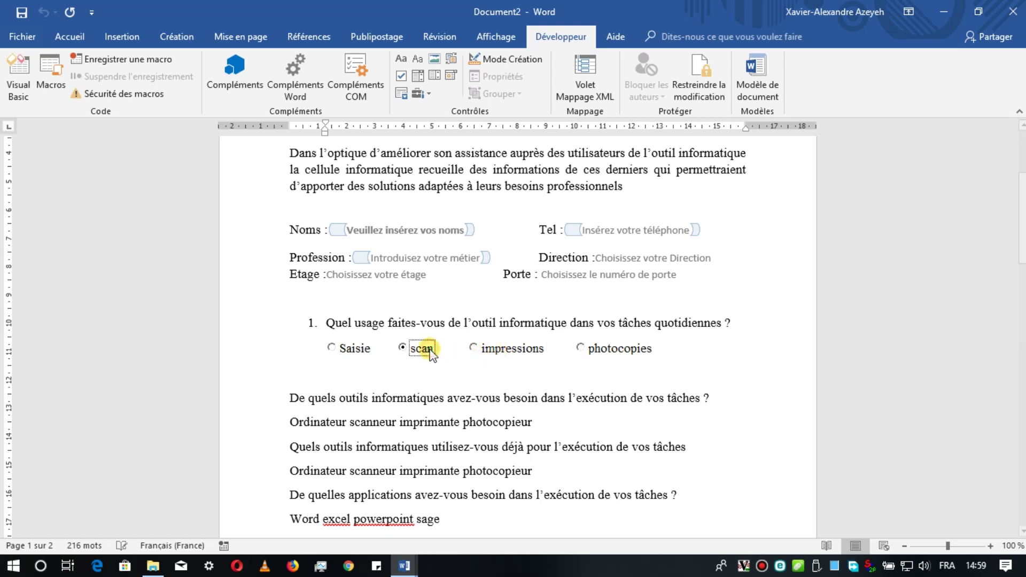
click(357, 353)
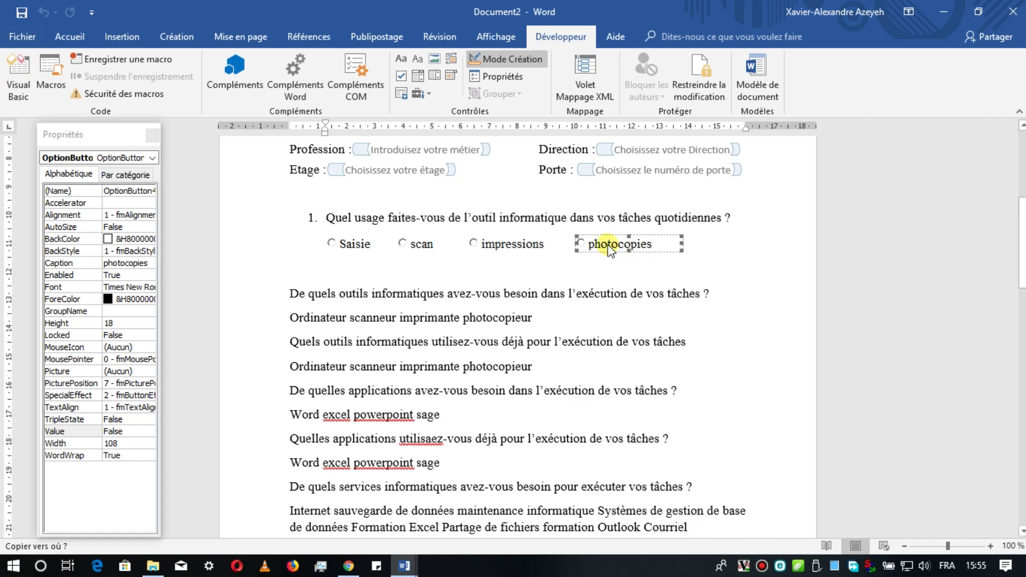
- Delete the "photocopies", "impressions", "Saisie" and "scan" option buttons from question 1's answer line
key(Delete)
click(487, 245)
key(Delete)
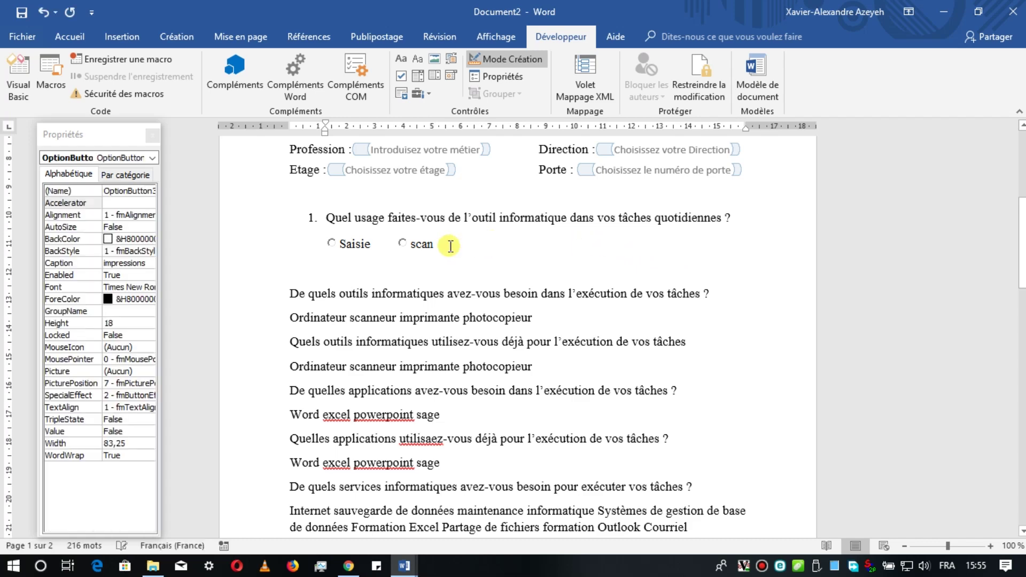
click(420, 244)
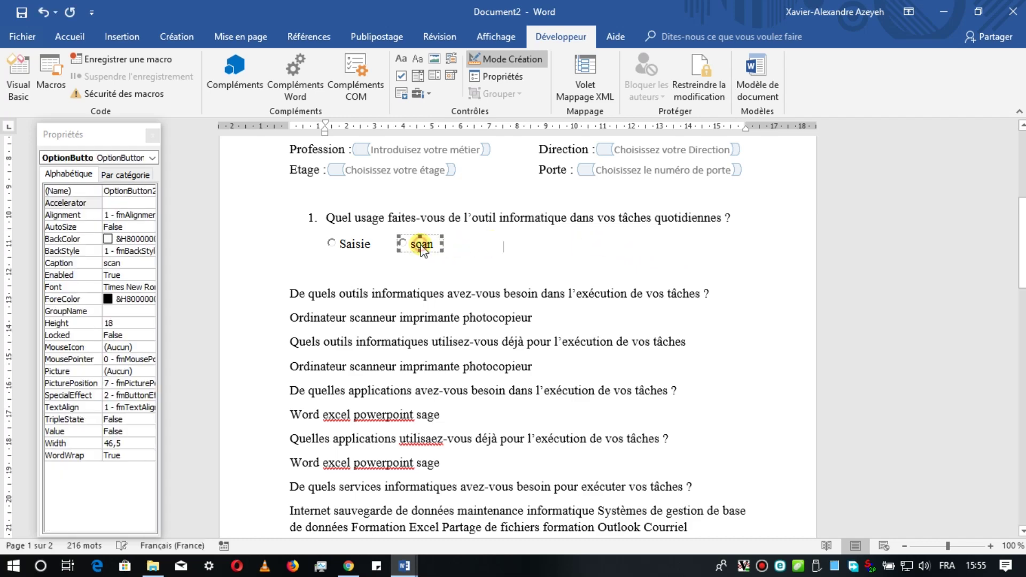
click(361, 246)
key(Delete)
click(386, 246)
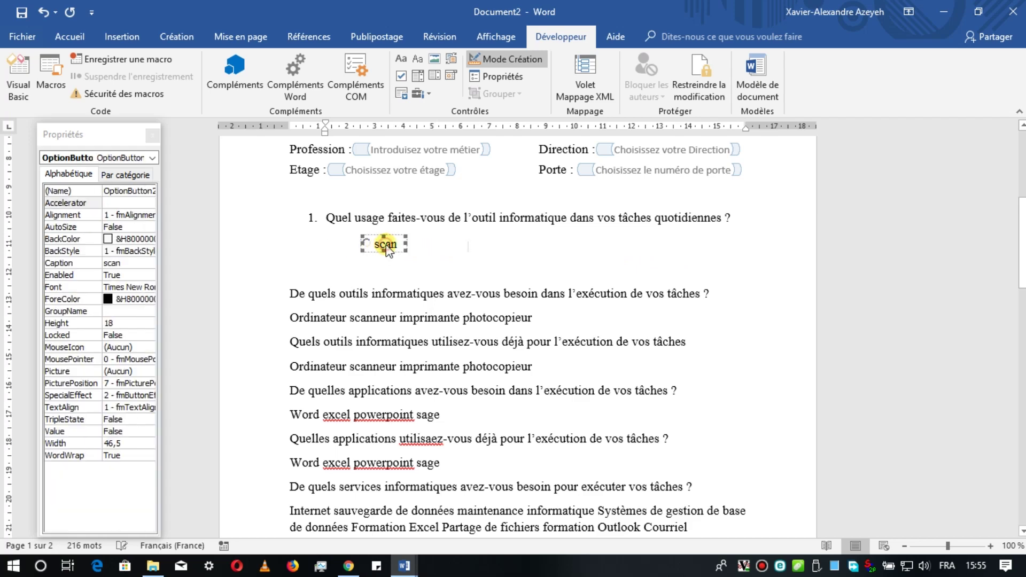
key(Delete)
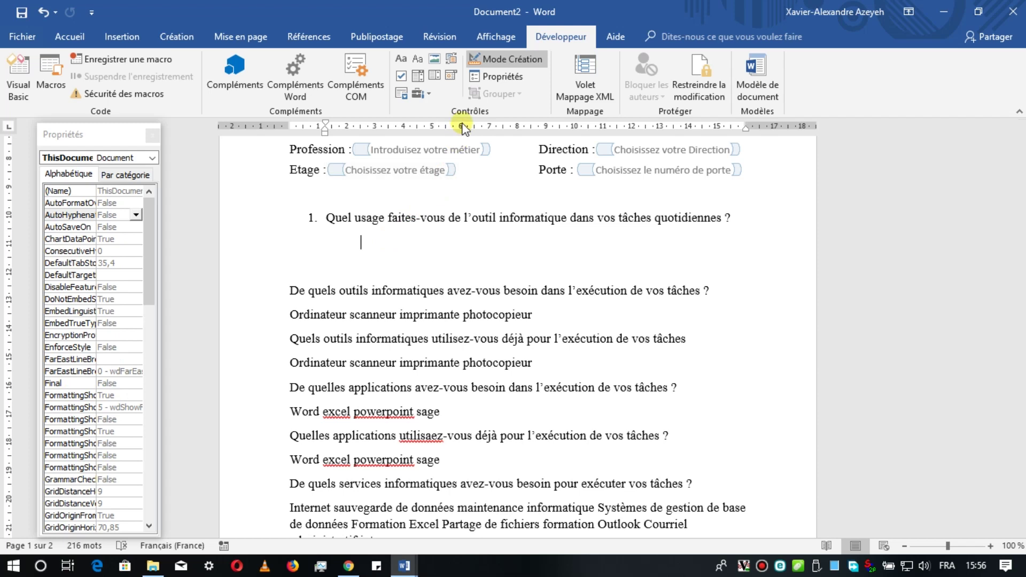
- Insert an ActiveX check box on question 1's empty answer line and set its caption to "Saisie"
click(430, 94)
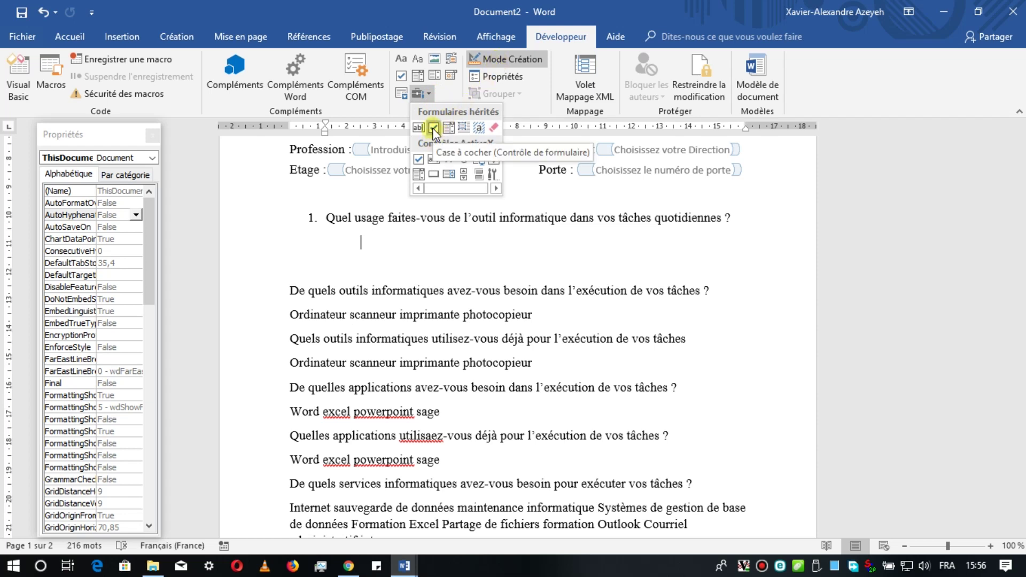
click(419, 160)
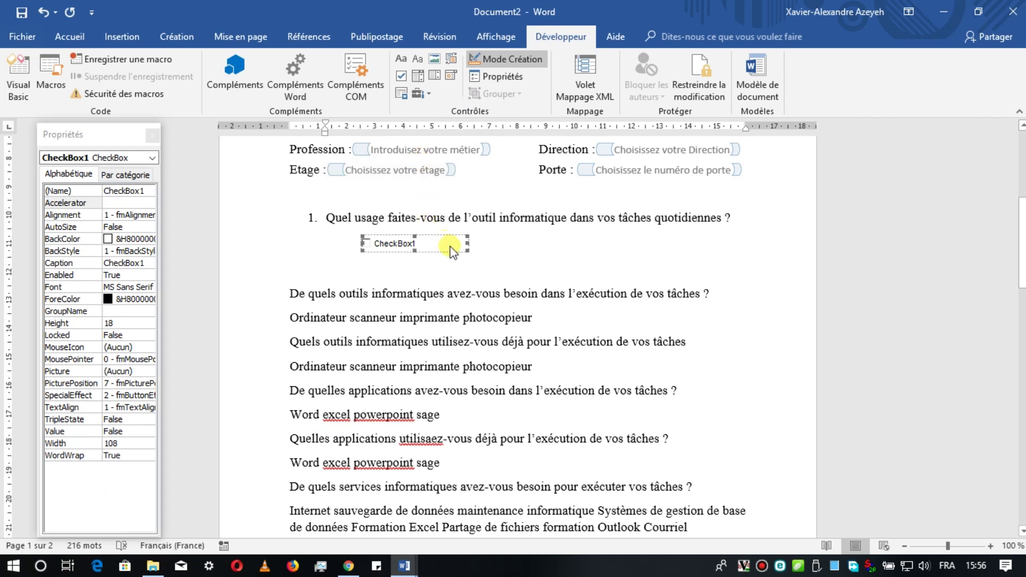
click(140, 262)
double_click(140, 263)
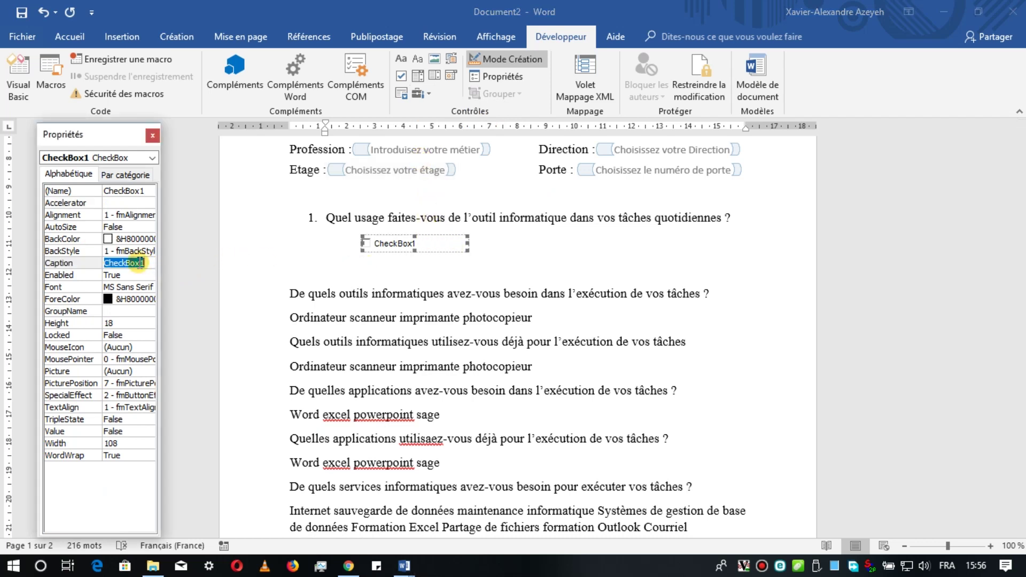
text(Saisie)
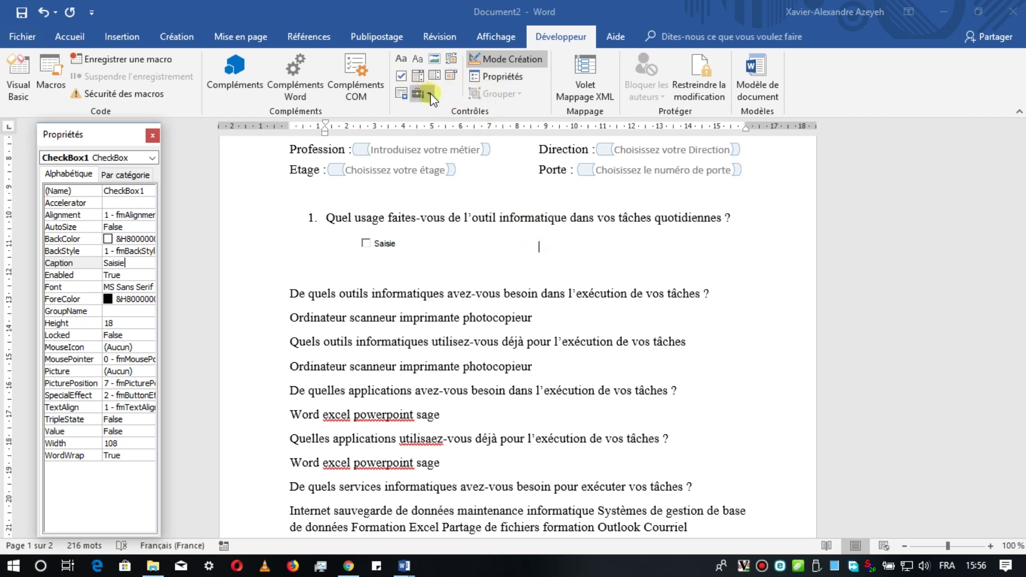
- Insert a second ActiveX check box after the "Saisie" check box on question 1's answer line
click(430, 93)
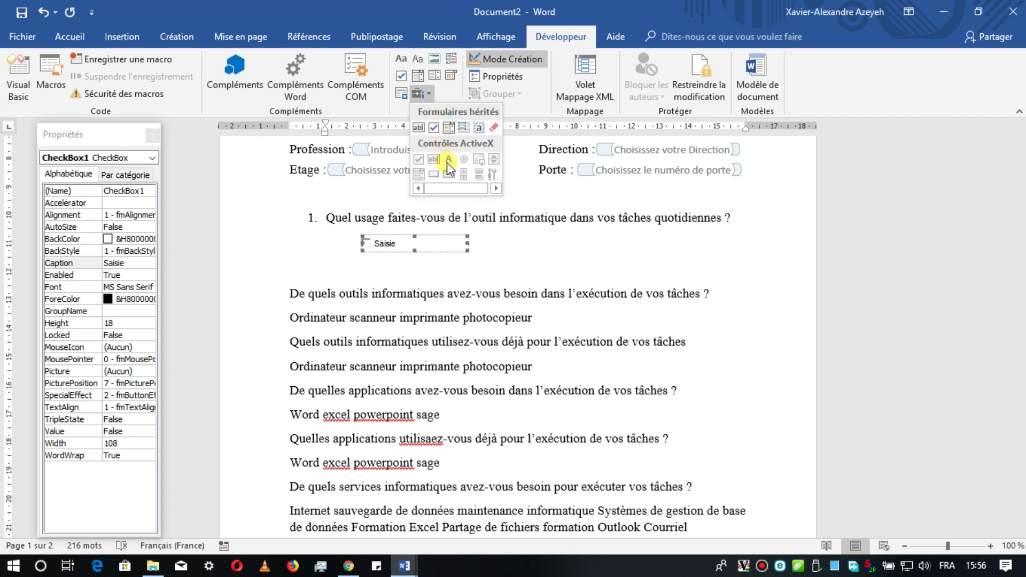
click(431, 94)
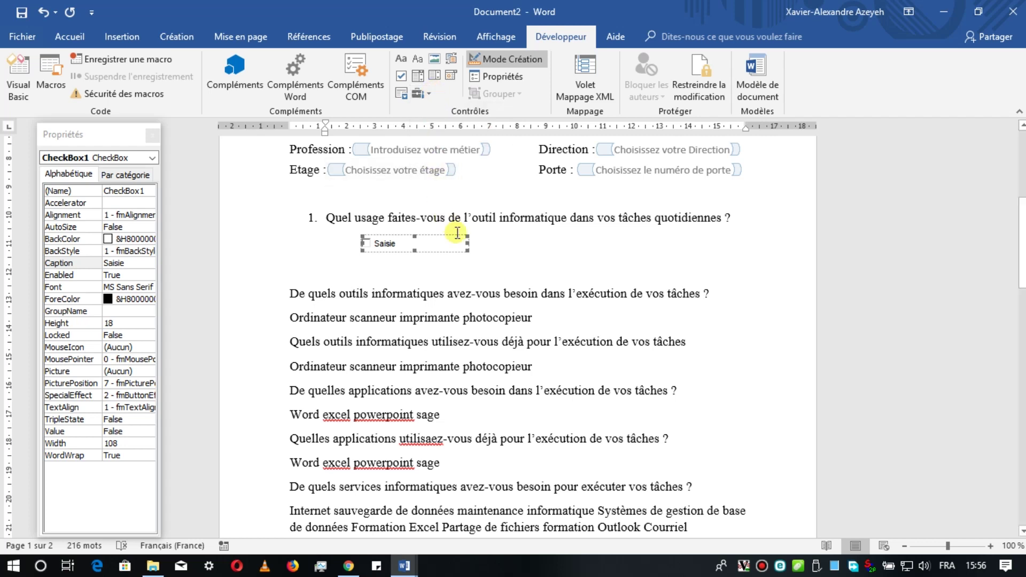
click(474, 242)
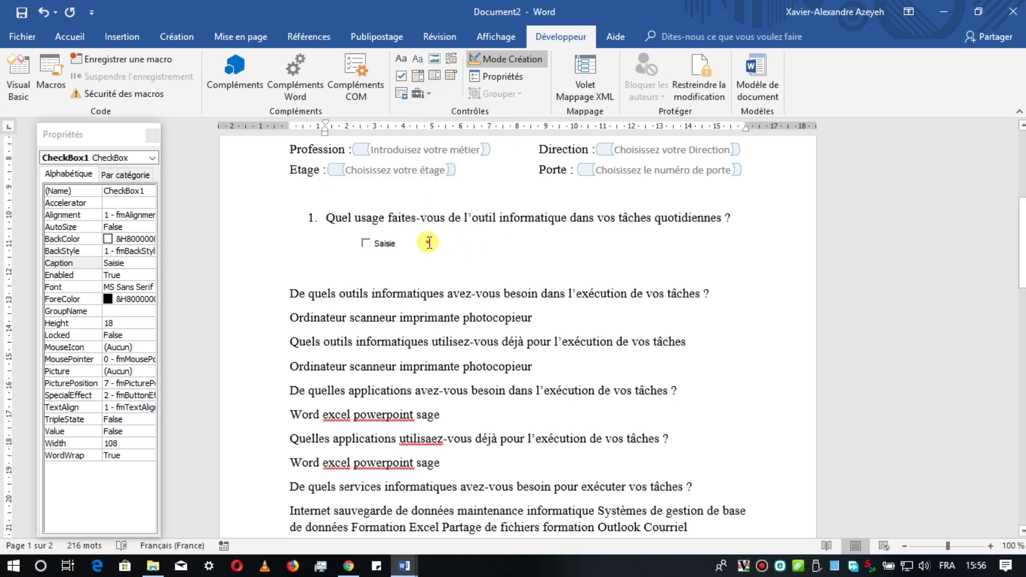
click(471, 241)
click(476, 241)
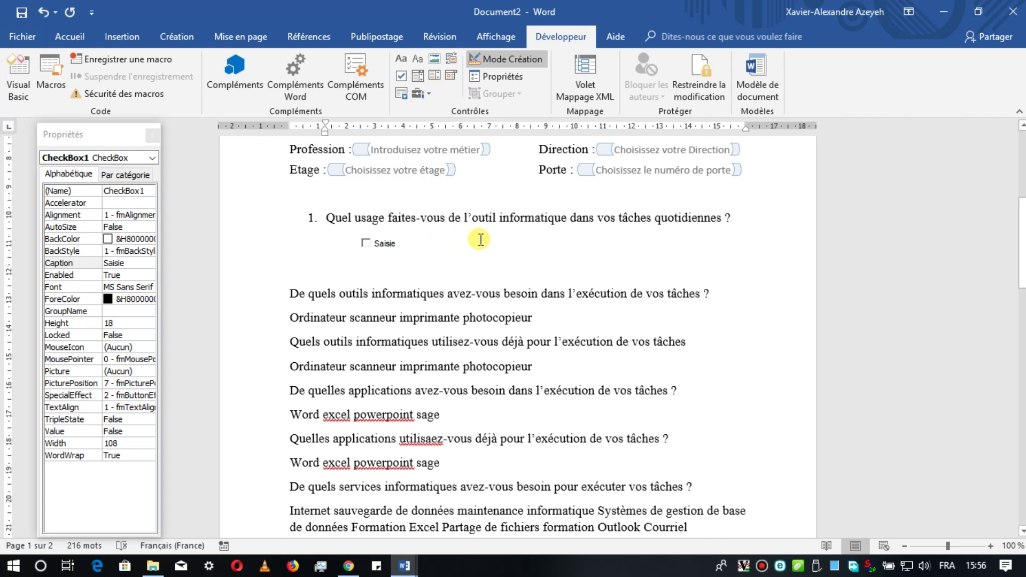
click(430, 94)
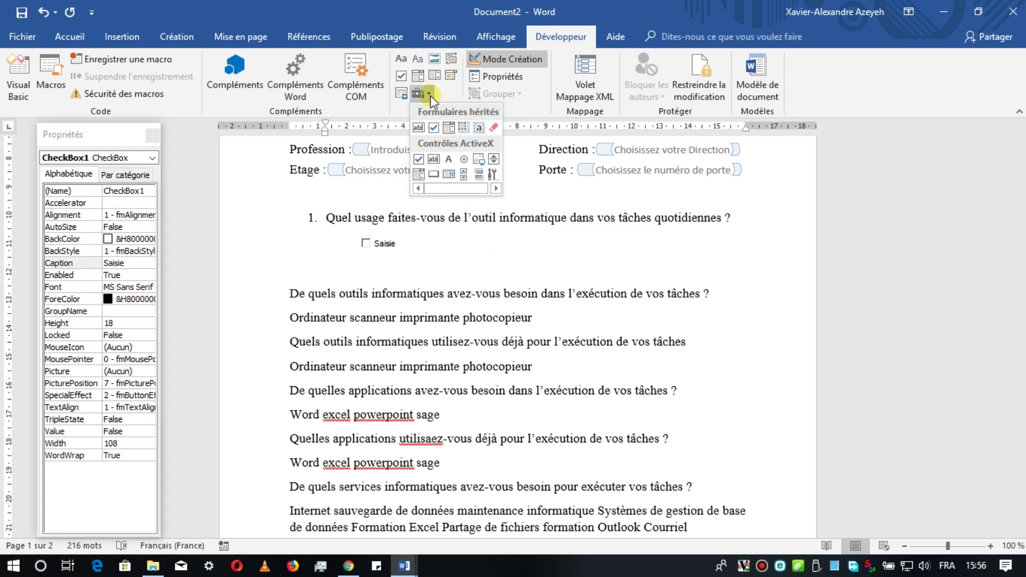
click(418, 159)
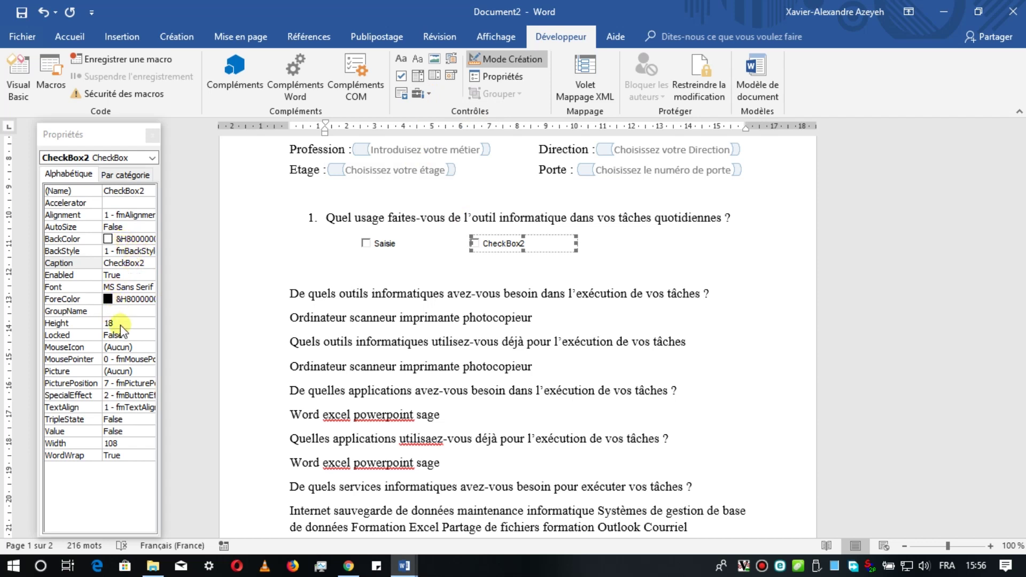
- Set the caption of the second check box on question 1's answer line to "scan"
click(132, 263)
text(scan)
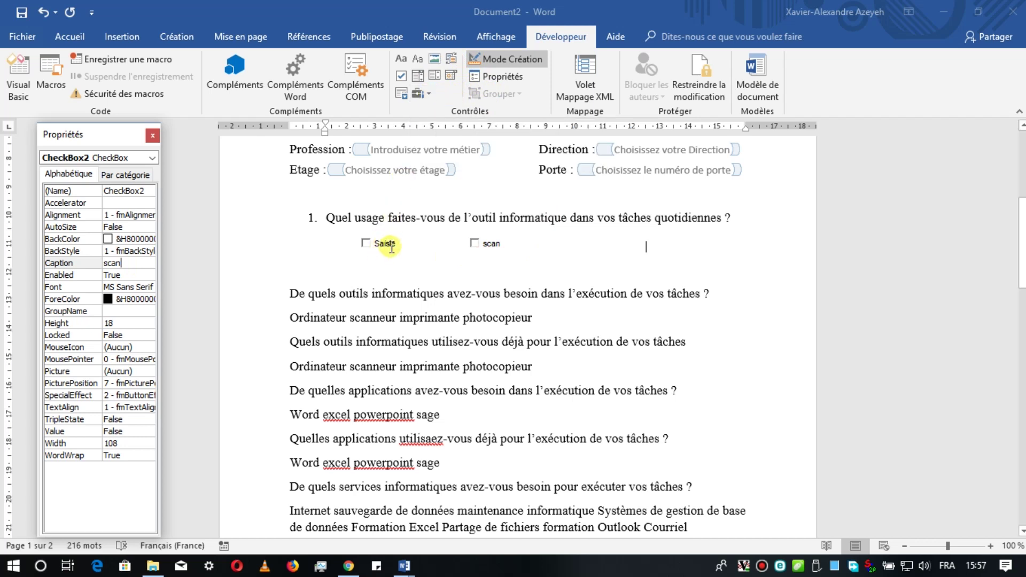
click(124, 175)
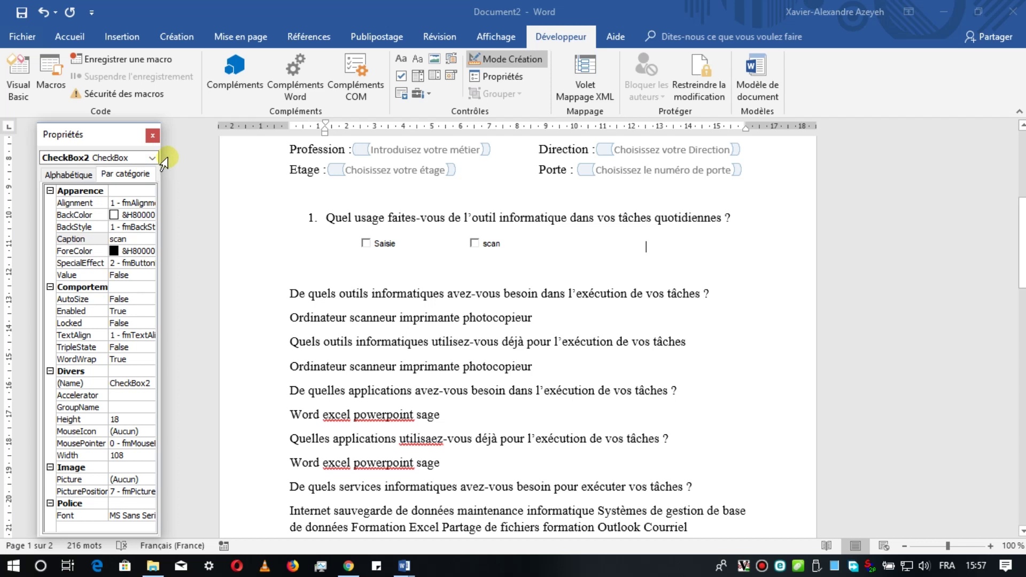
- Insert a third ActiveX check box after the "scan" check box on question 1's answer line
click(429, 95)
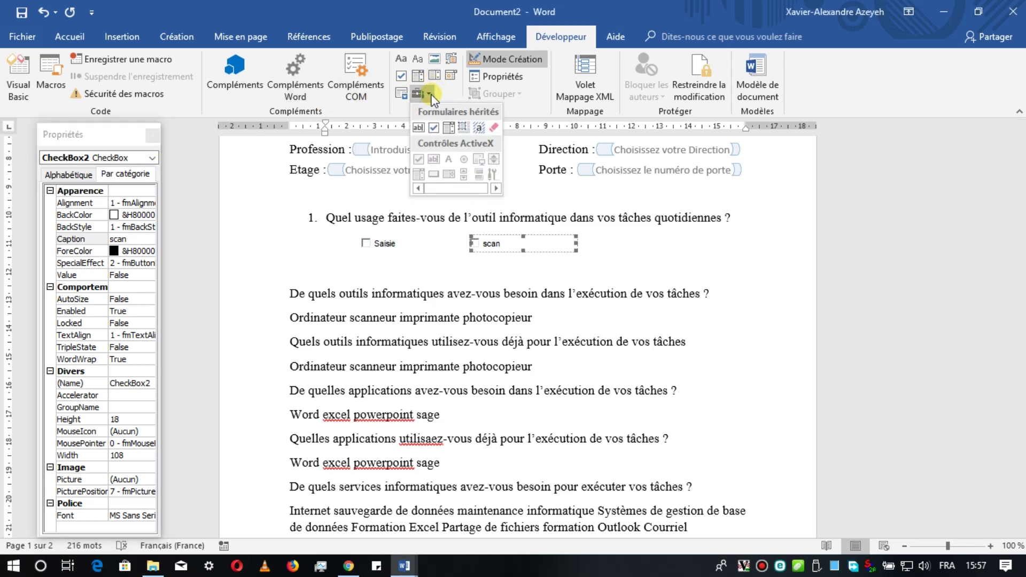
click(430, 96)
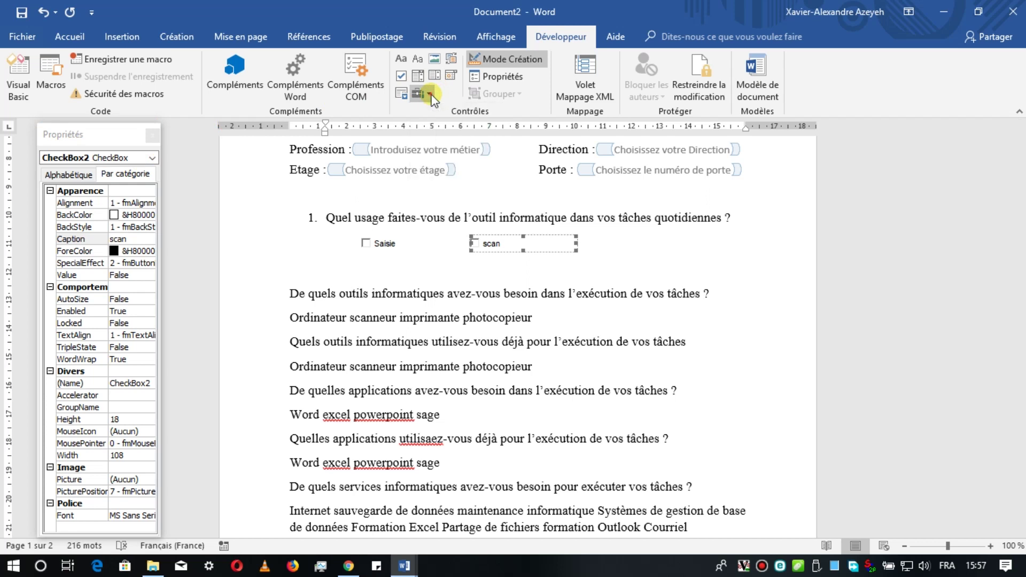
click(615, 243)
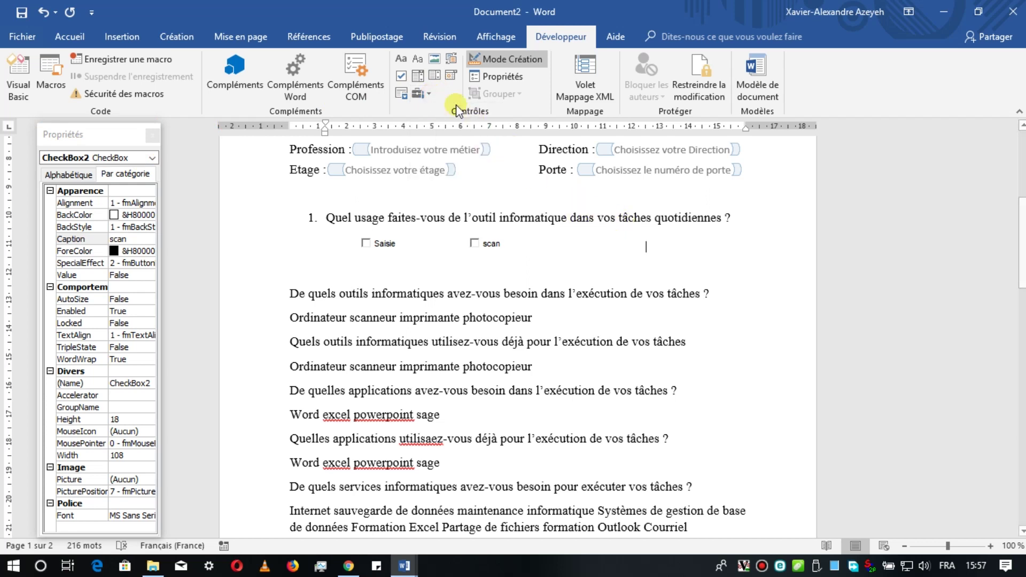
click(422, 94)
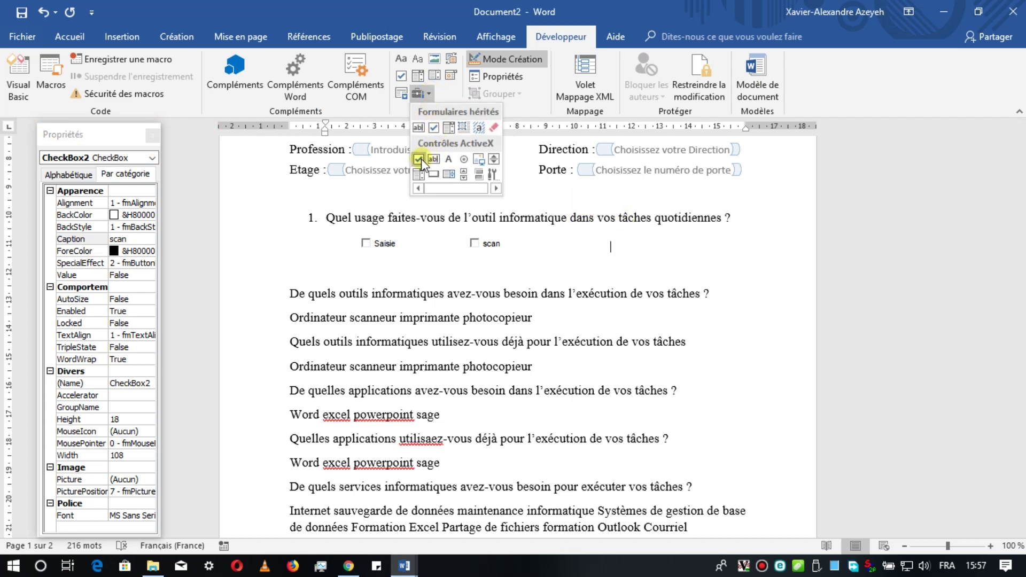
click(420, 159)
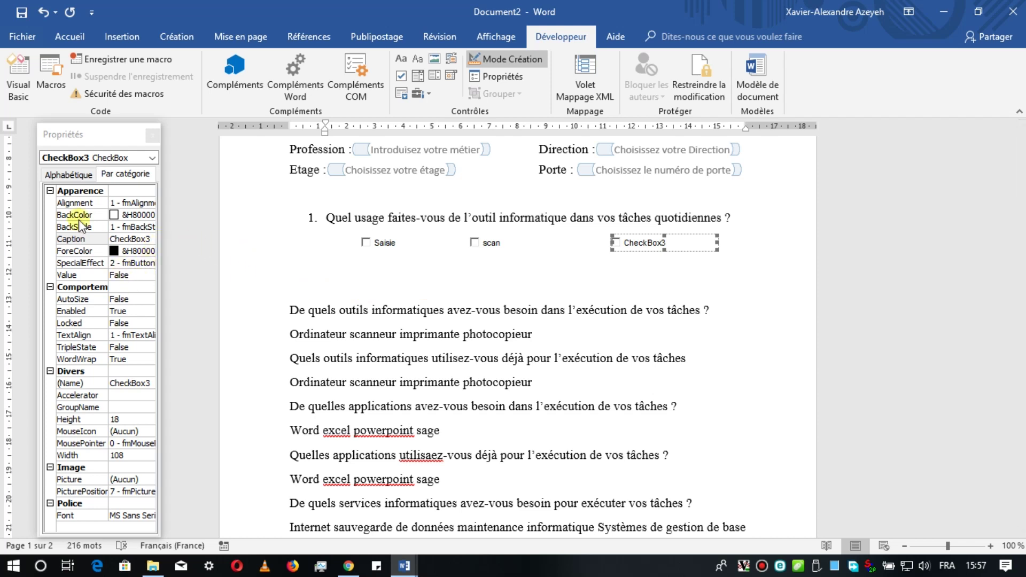
- Set the third check box's caption to "photocopies"
click(68, 174)
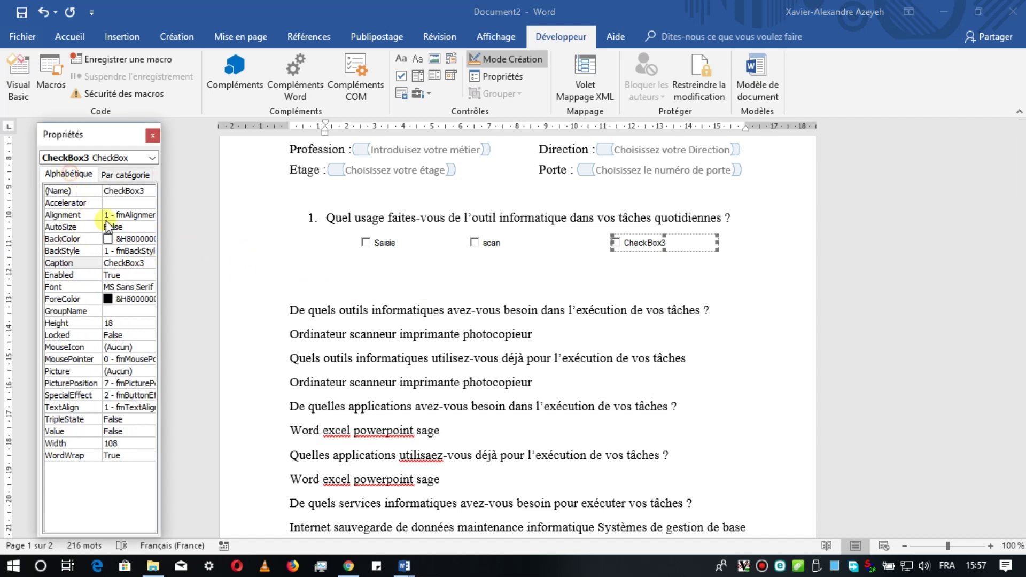
double_click(128, 262)
text(sca)
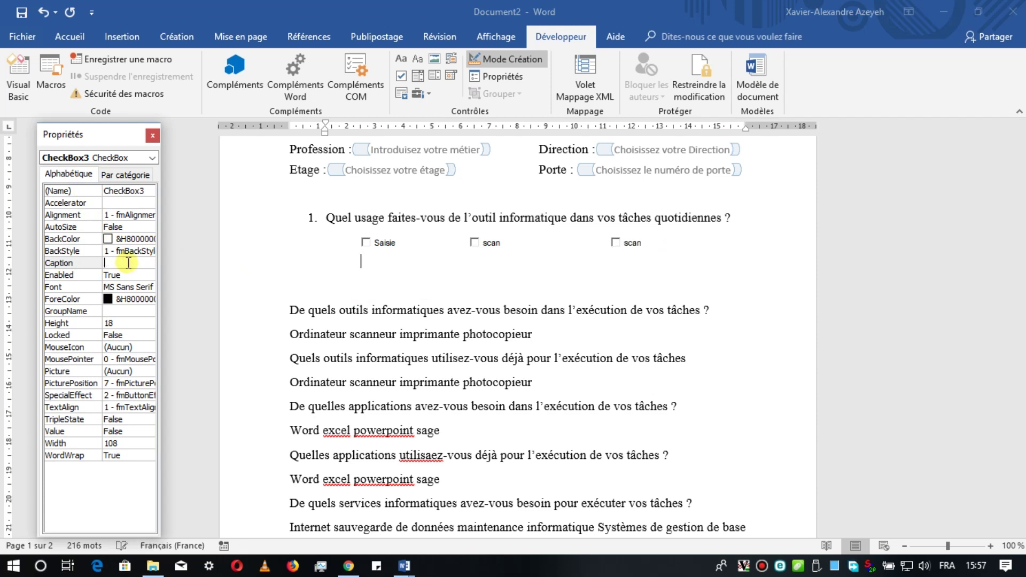
text(photocopies)
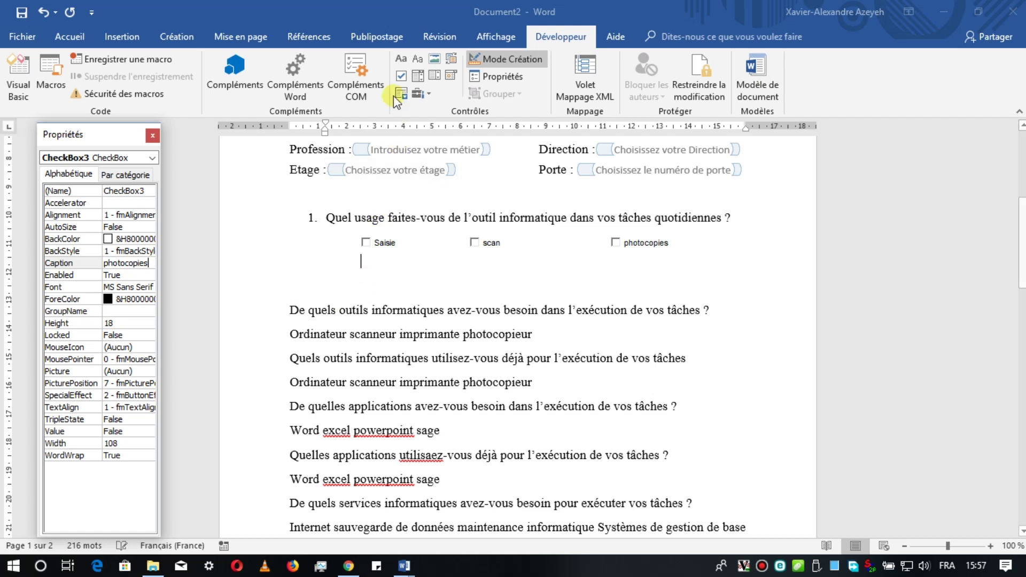
- Insert a fourth ActiveX check box on the line below question 1's "Saisie", "scan" and "photocopies" check boxes
click(430, 94)
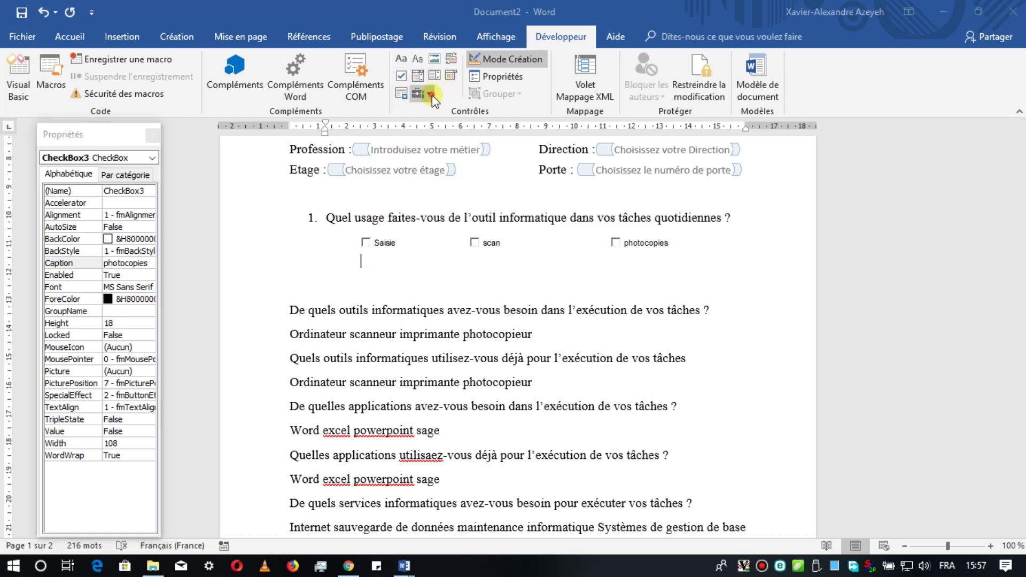
click(432, 95)
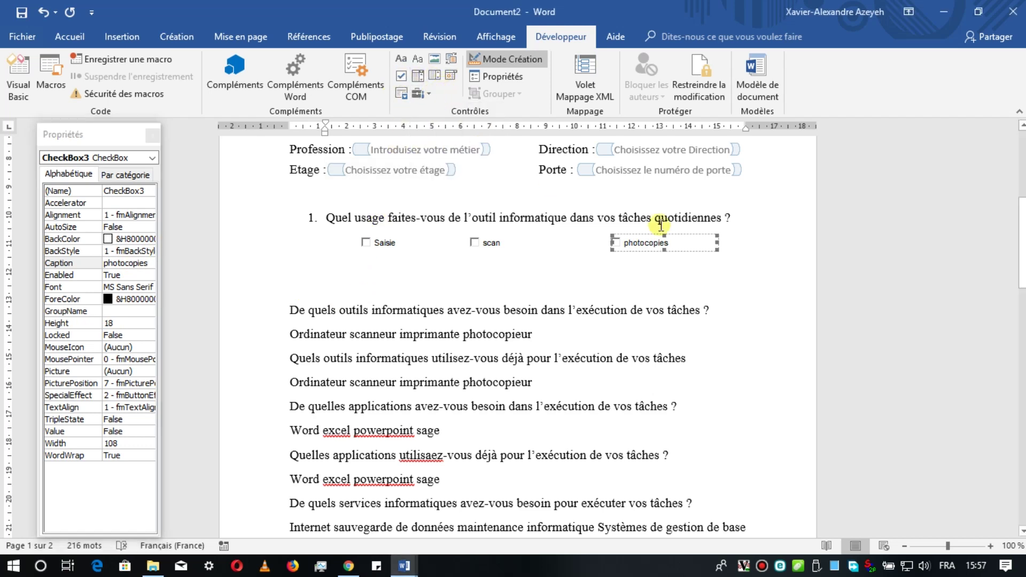
click(724, 240)
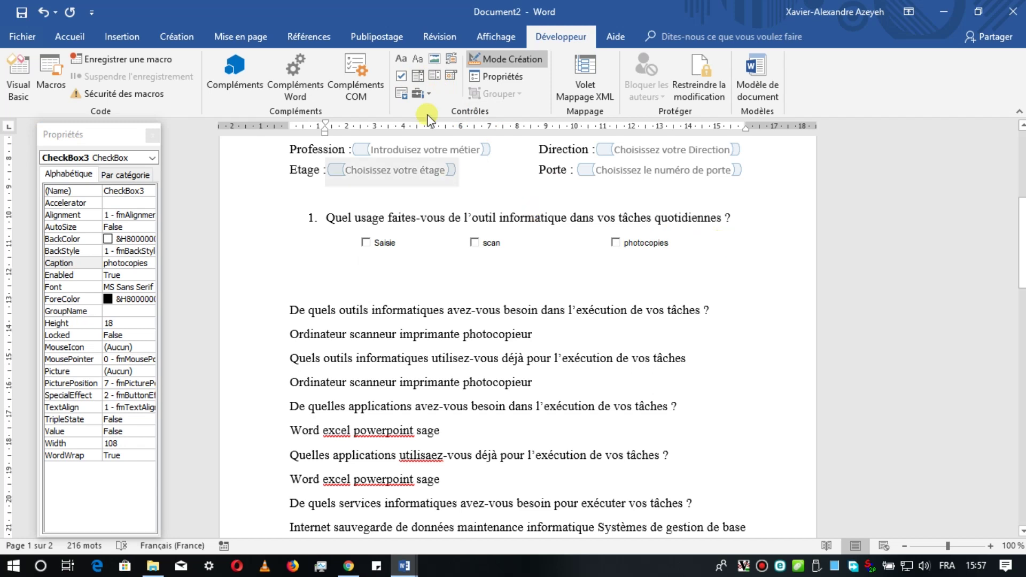
click(428, 93)
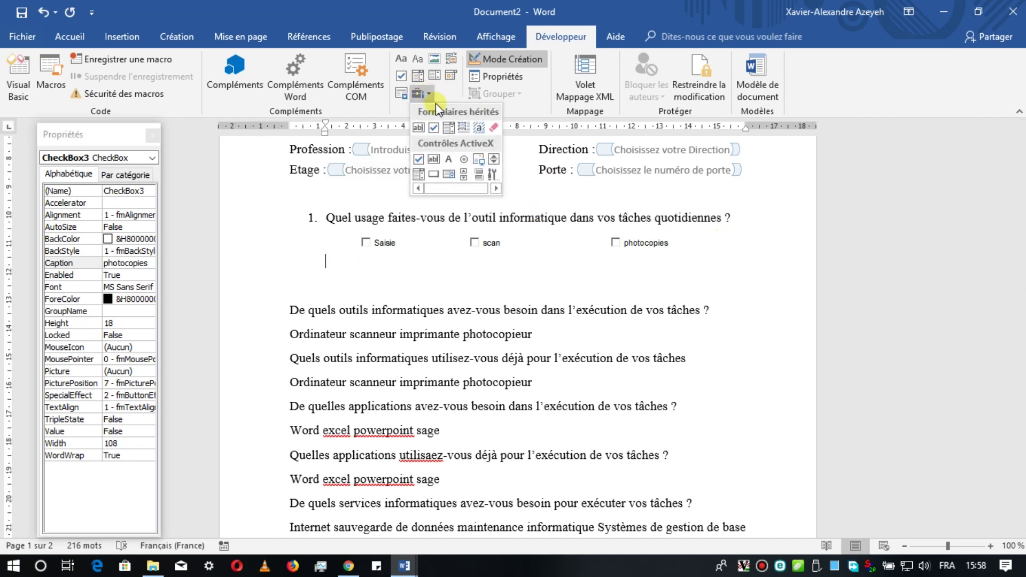
click(419, 159)
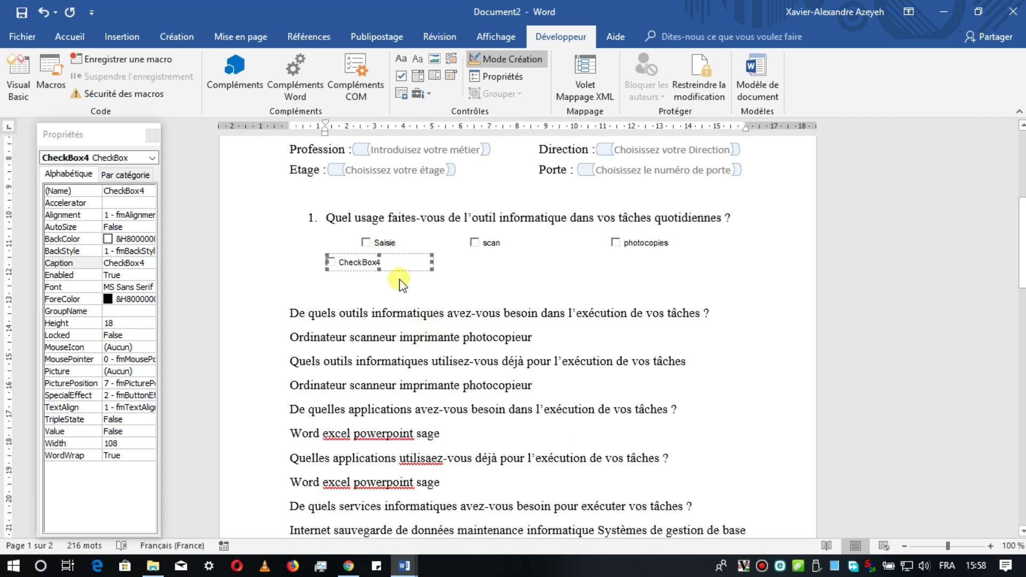
- Open the fourth check box's caption for editing and look through the remaining questions and answers down to page 2
scroll(392, 264, up, 1)
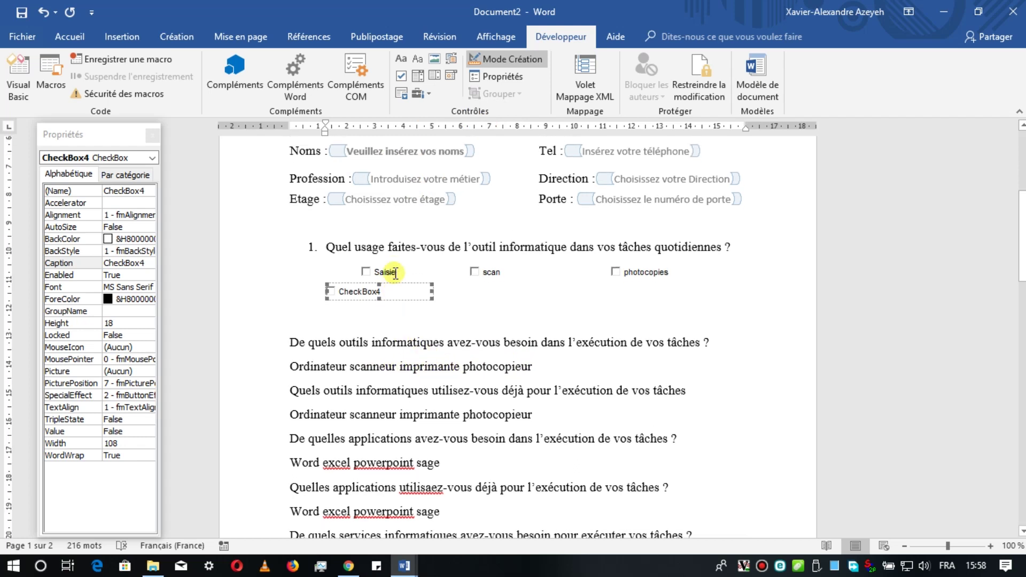
scroll(396, 279, down, 1)
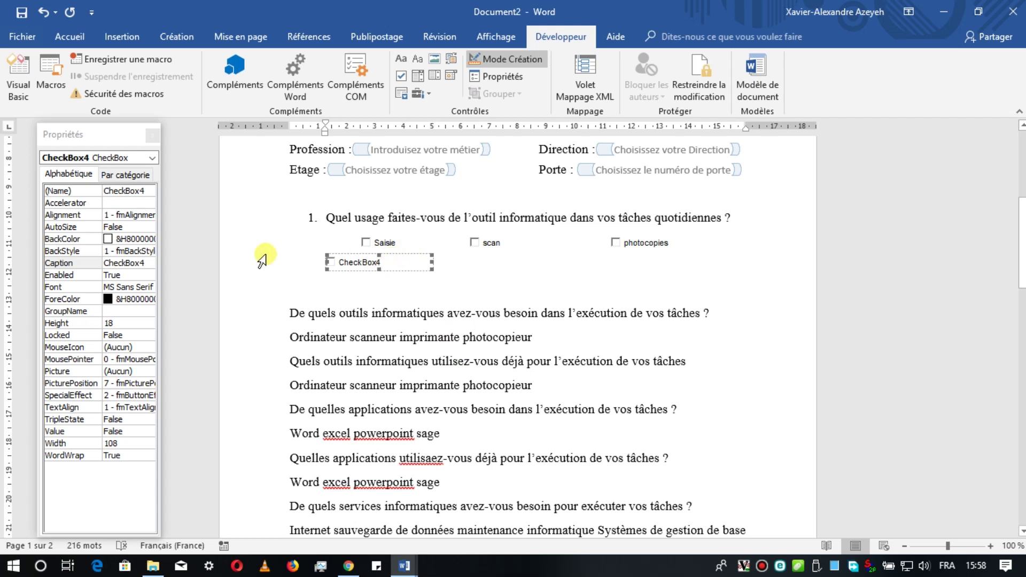
double_click(125, 262)
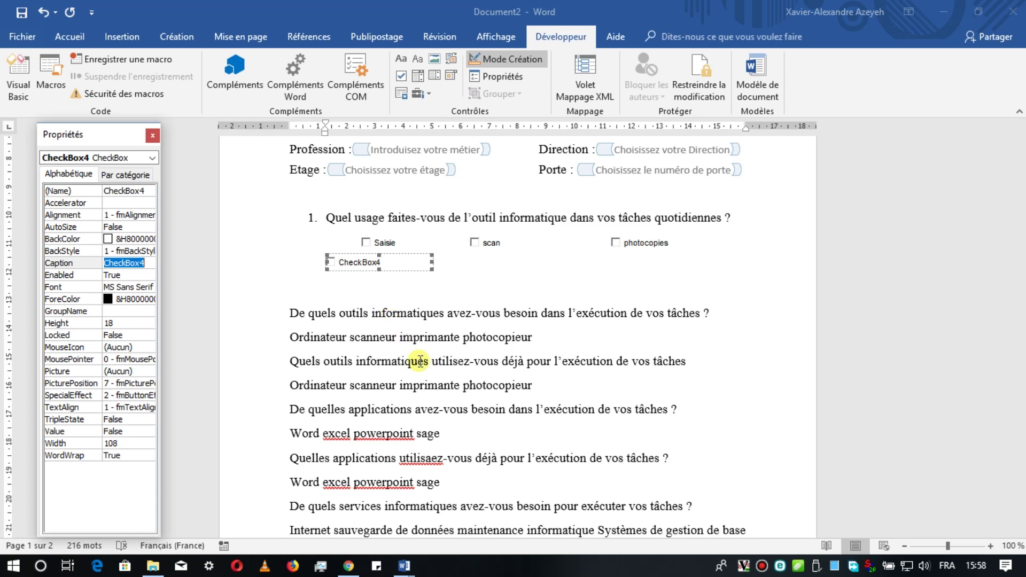
scroll(420, 362, down, 3)
scroll(422, 365, down, 5)
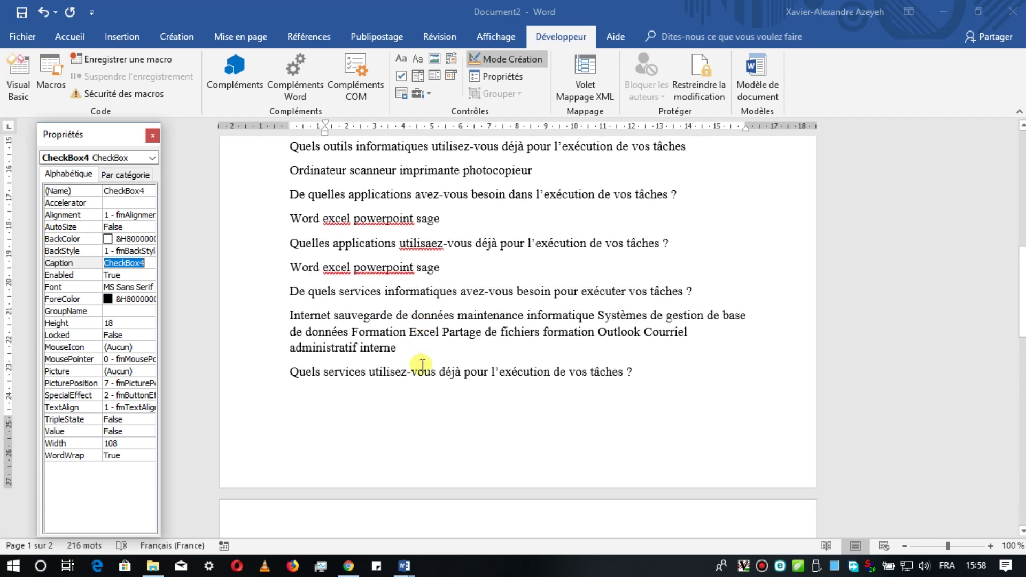
scroll(422, 352, down, 3)
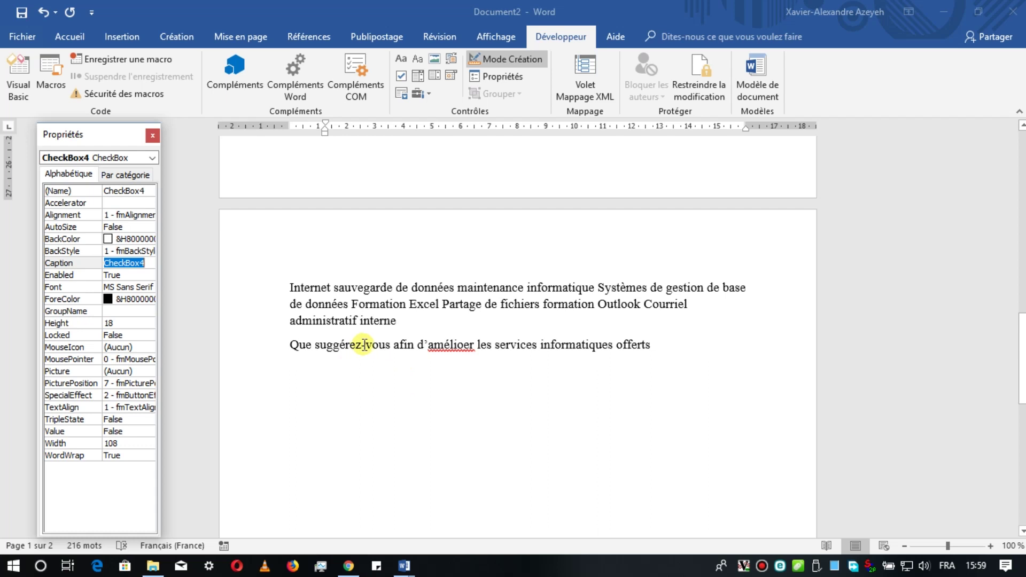
scroll(363, 345, up, 5)
scroll(364, 345, up, 4)
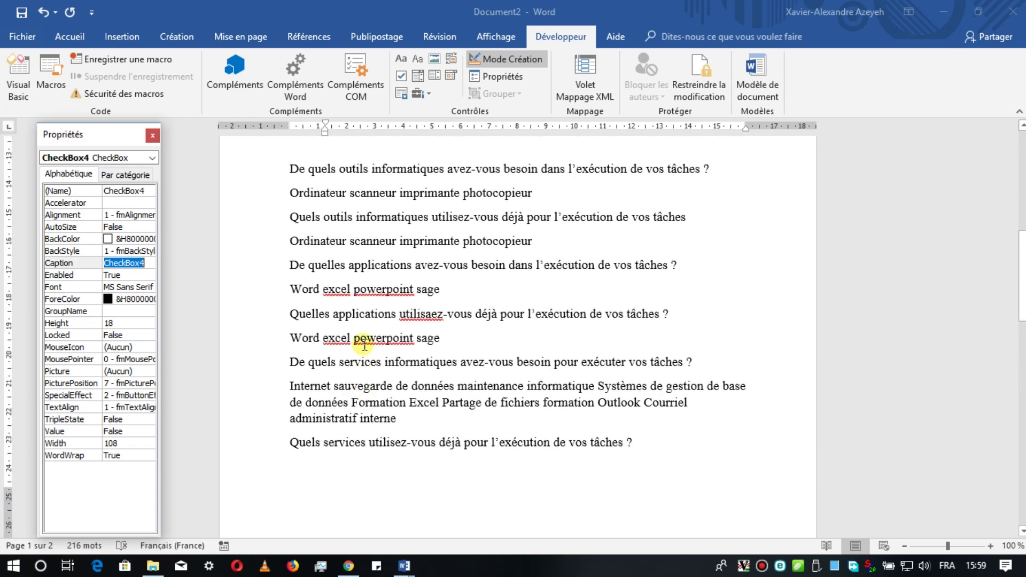